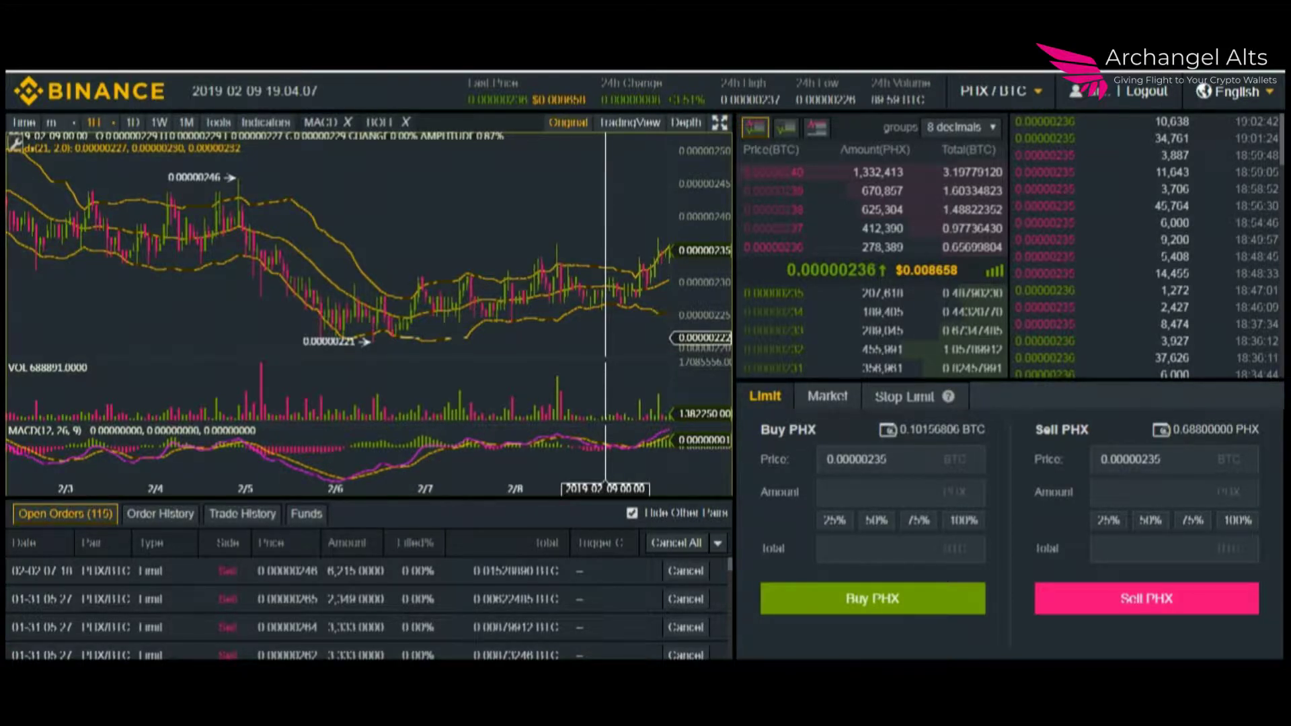
Examine the hourly PHX/BTC candles with their Bollinger bands, volume and MACD, both close up and back to early February.
{"action": "scroll", "coordinate": [606, 350], "scroll_direction": "up", "scroll_amount": 3}
{"action": "scroll", "coordinate": [614, 357], "scroll_direction": "down", "scroll_amount": 2}
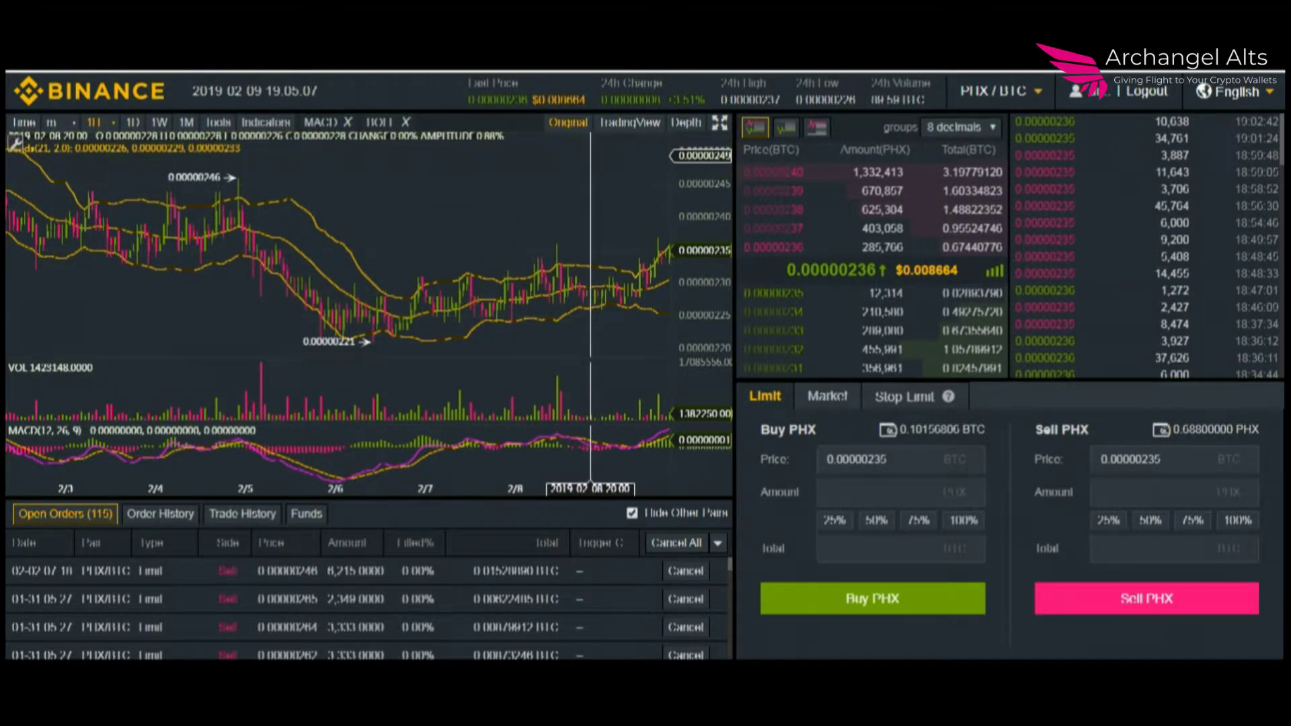
{"action": "scroll", "coordinate": [591, 155], "scroll_direction": "up", "scroll_amount": 6}
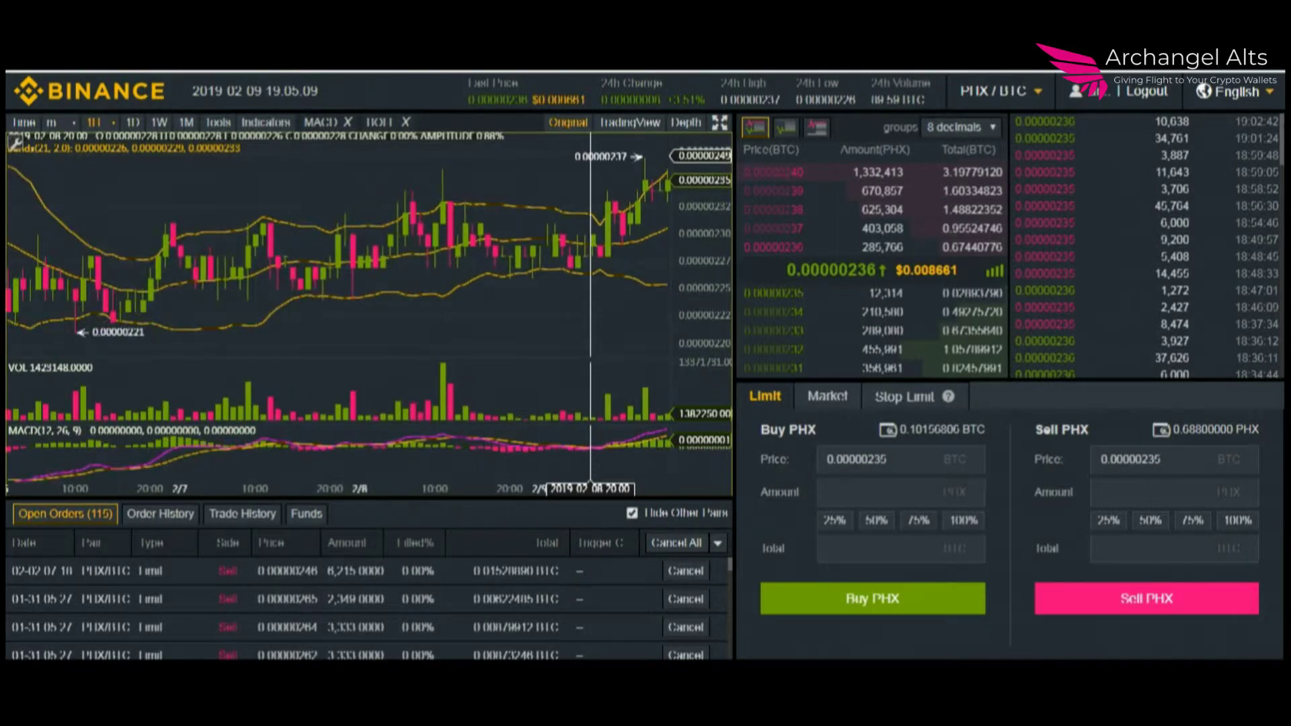
{"action": "scroll", "coordinate": [590, 157], "scroll_direction": "down", "scroll_amount": 6}
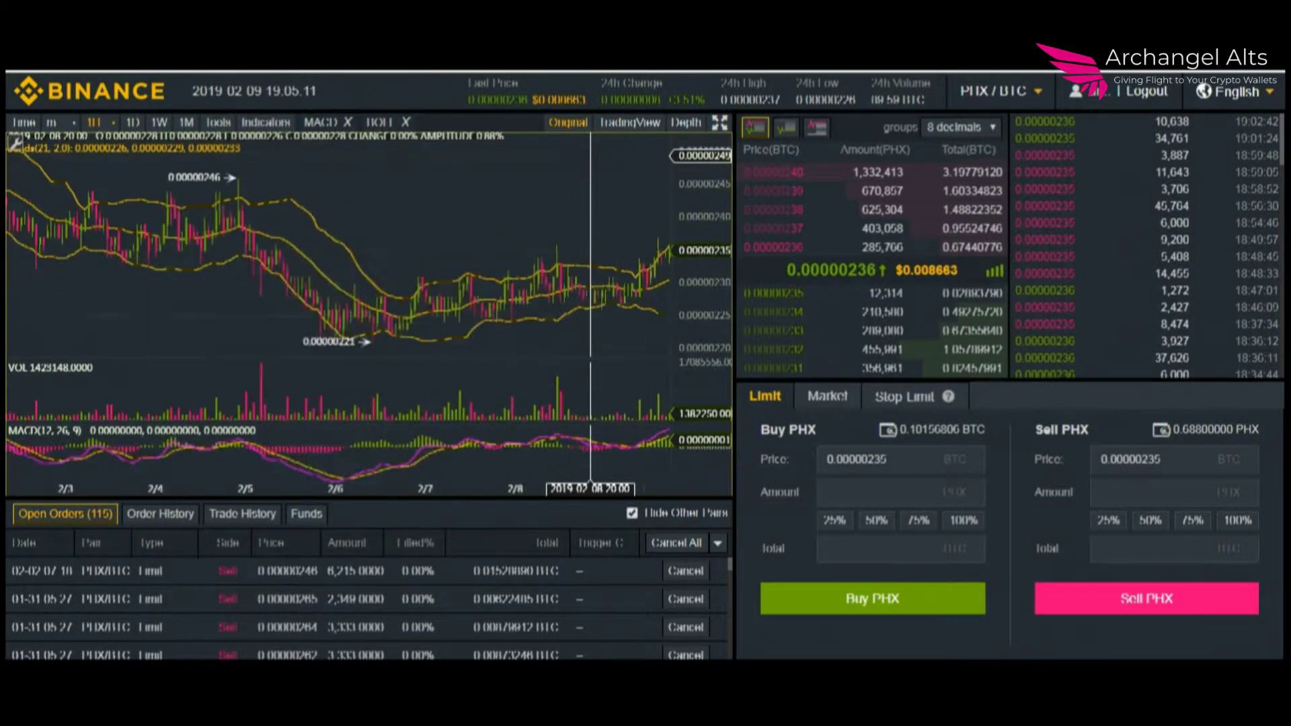
{"action": "scroll", "coordinate": [183, 245], "scroll_direction": "up", "scroll_amount": 3}
{"action": "scroll", "coordinate": [182, 245], "scroll_direction": "down", "scroll_amount": 3}
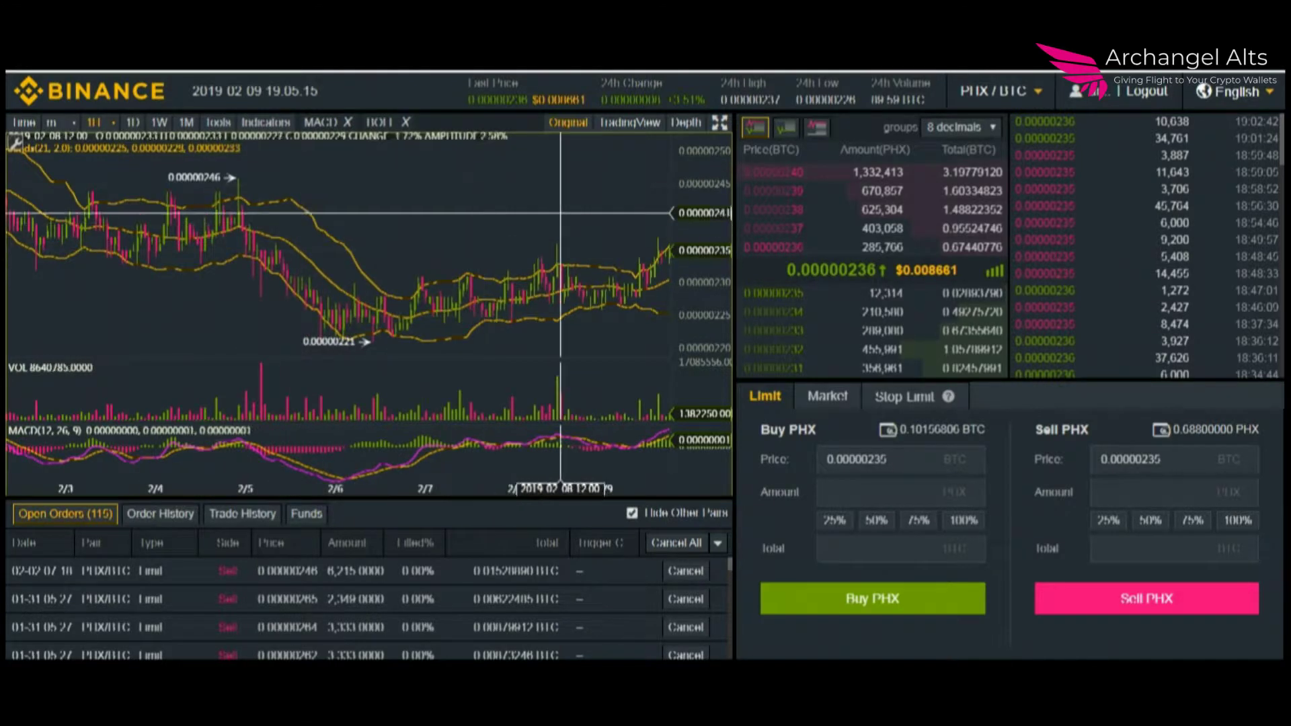
{"action": "scroll", "coordinate": [590, 200], "scroll_direction": "up", "scroll_amount": 5}
{"action": "scroll", "coordinate": [589, 200], "scroll_direction": "up", "scroll_amount": 2}
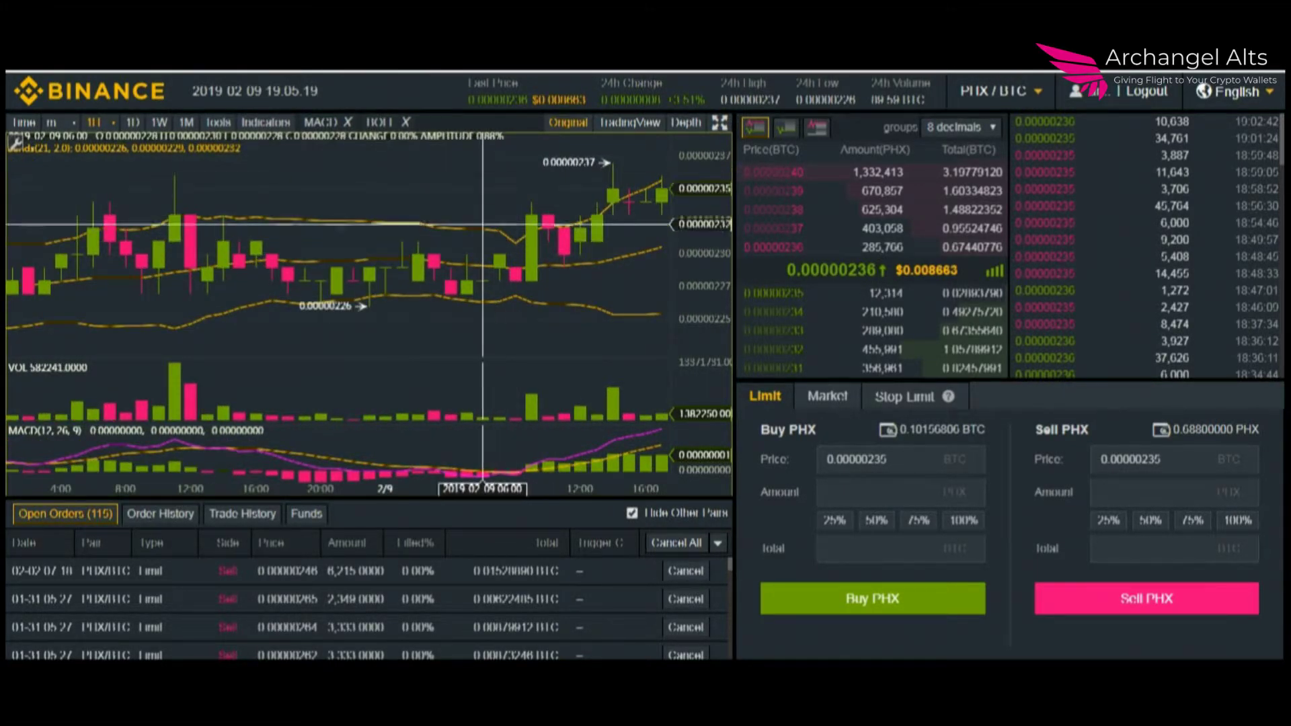
{"action": "scroll", "coordinate": [494, 202], "scroll_direction": "down", "scroll_amount": 5}
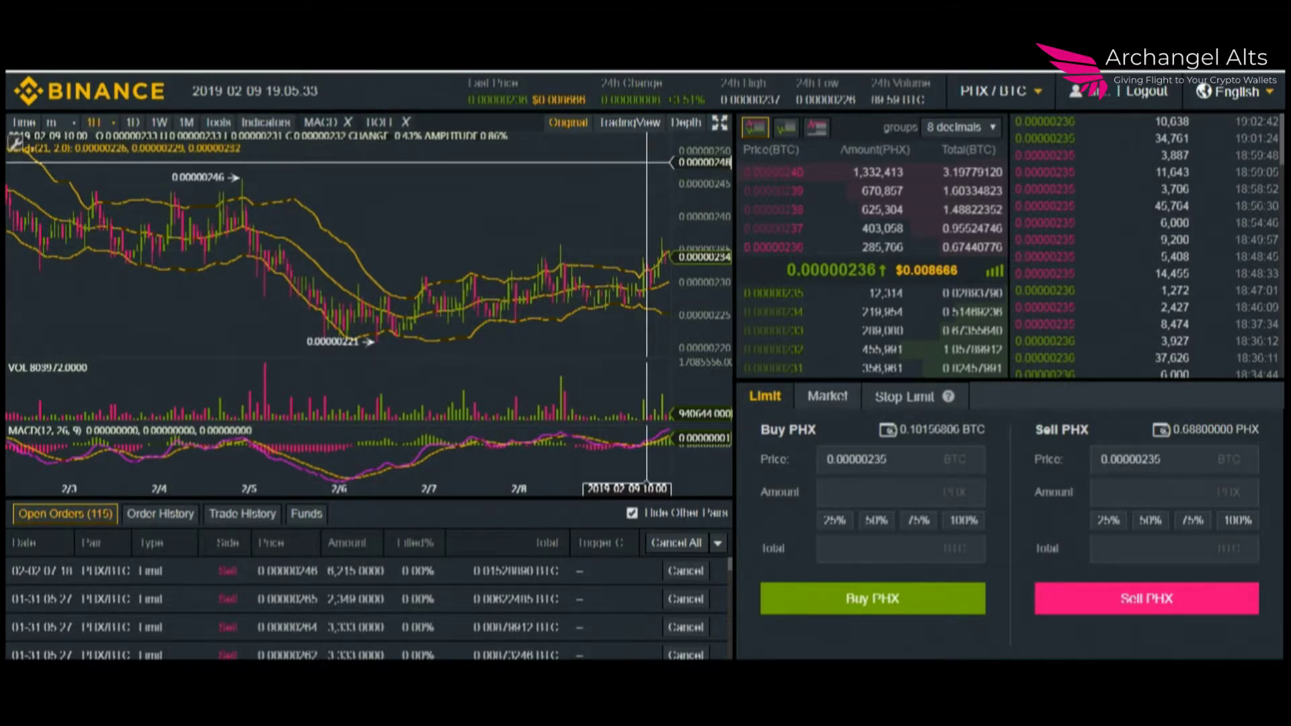
{"action": "scroll", "coordinate": [591, 212], "scroll_direction": "up", "scroll_amount": 5}
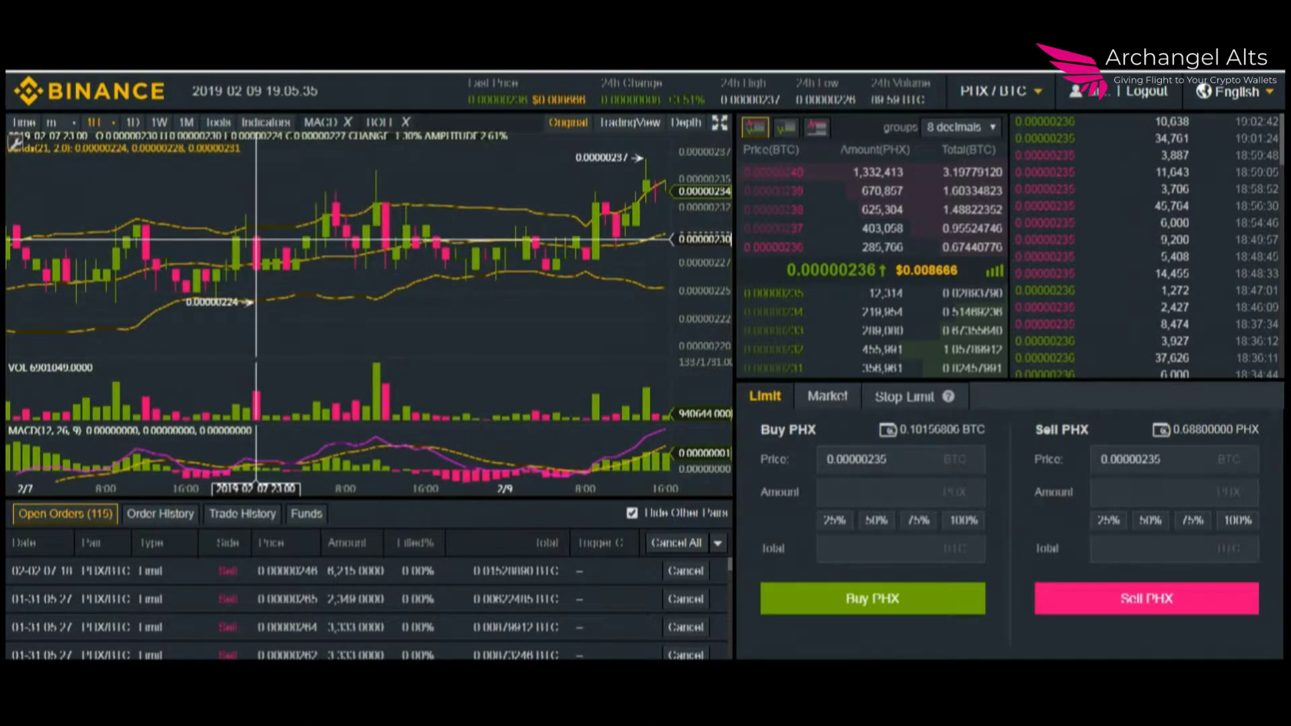
{"action": "left_click_drag", "start_coordinate": [145, 329], "coordinate": [528, 318]}
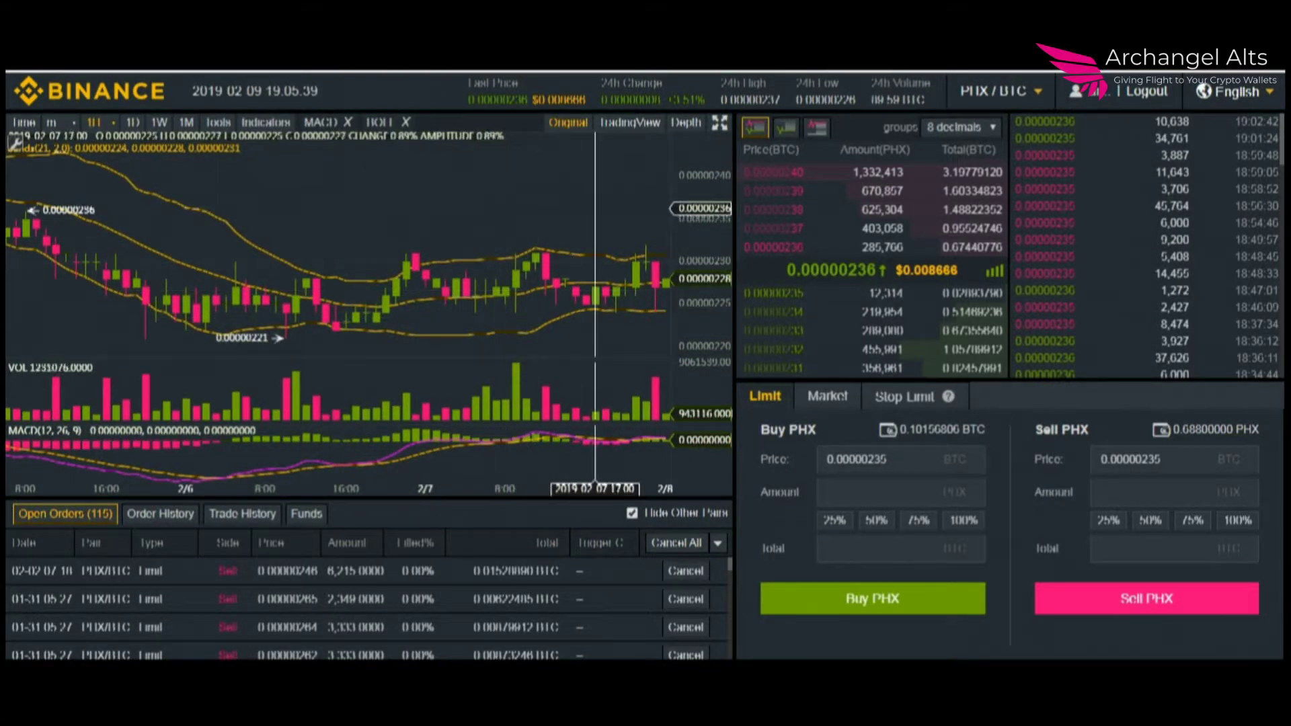
{"action": "scroll", "coordinate": [665, 172], "scroll_direction": "down", "scroll_amount": 6}
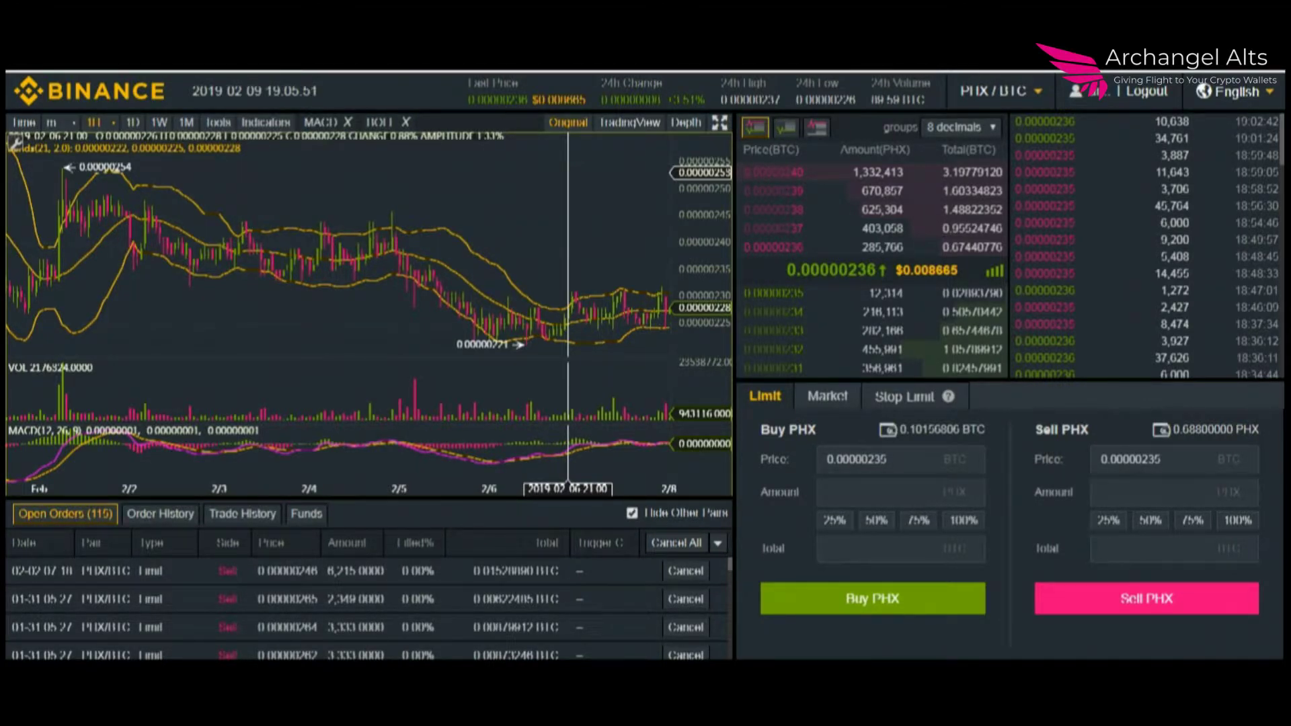
Inspect the longer hourly PHX/BTC price history in the TradingView chart and return to the Original chart.
{"action": "left_click", "coordinate": [619, 128]}
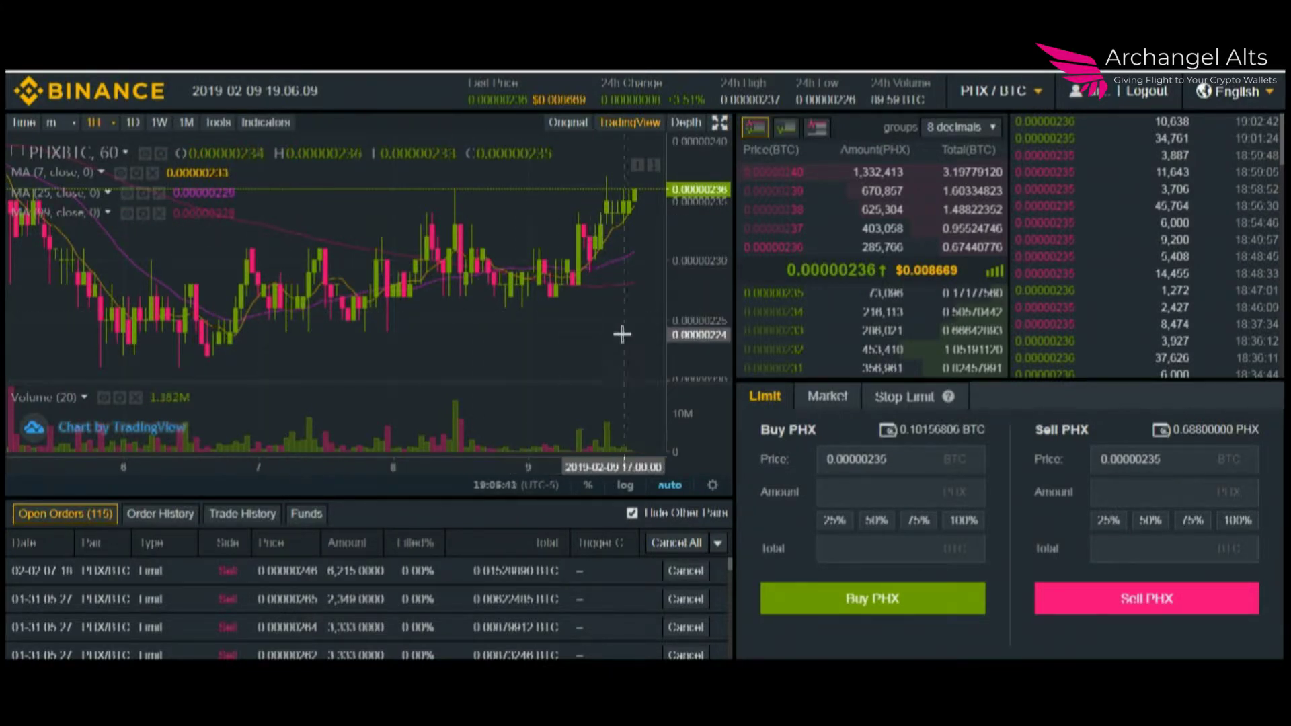
{"action": "mouse_move", "coordinate": [344, 444]}
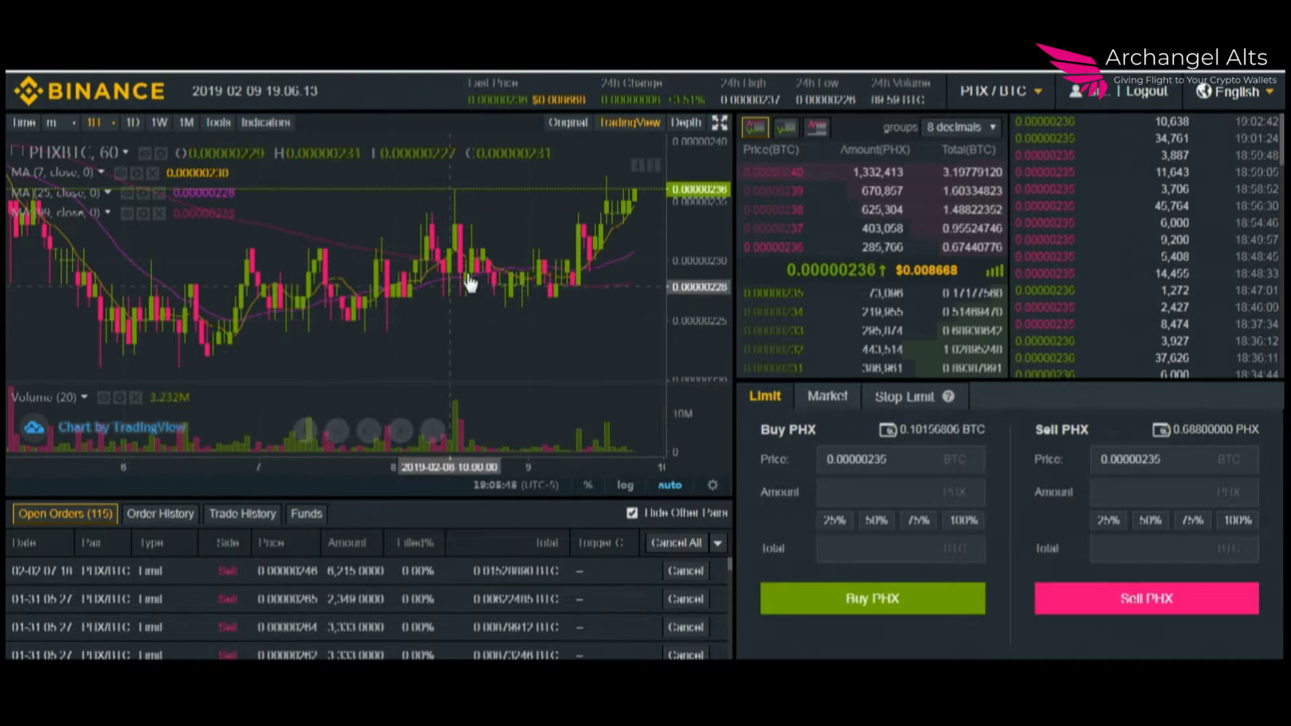
{"action": "scroll", "coordinate": [579, 236], "scroll_direction": "down", "scroll_amount": 5}
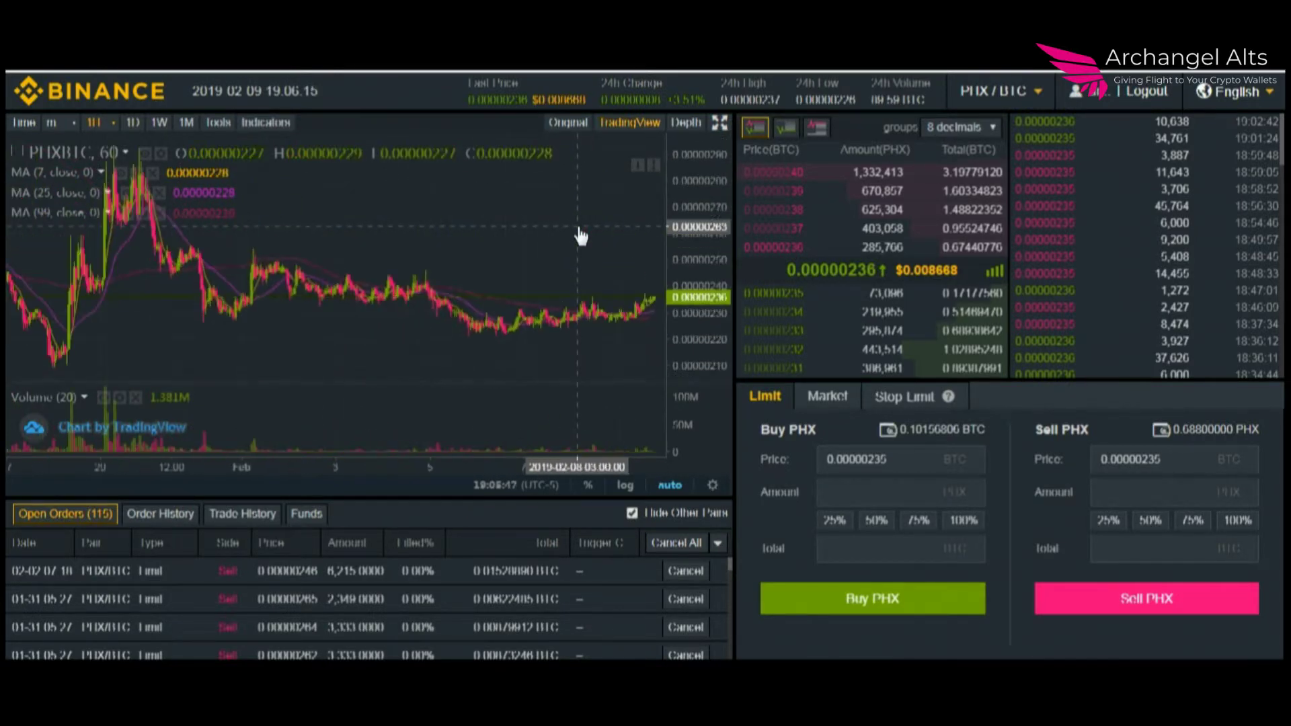
{"action": "scroll", "coordinate": [579, 235], "scroll_direction": "down", "scroll_amount": 6}
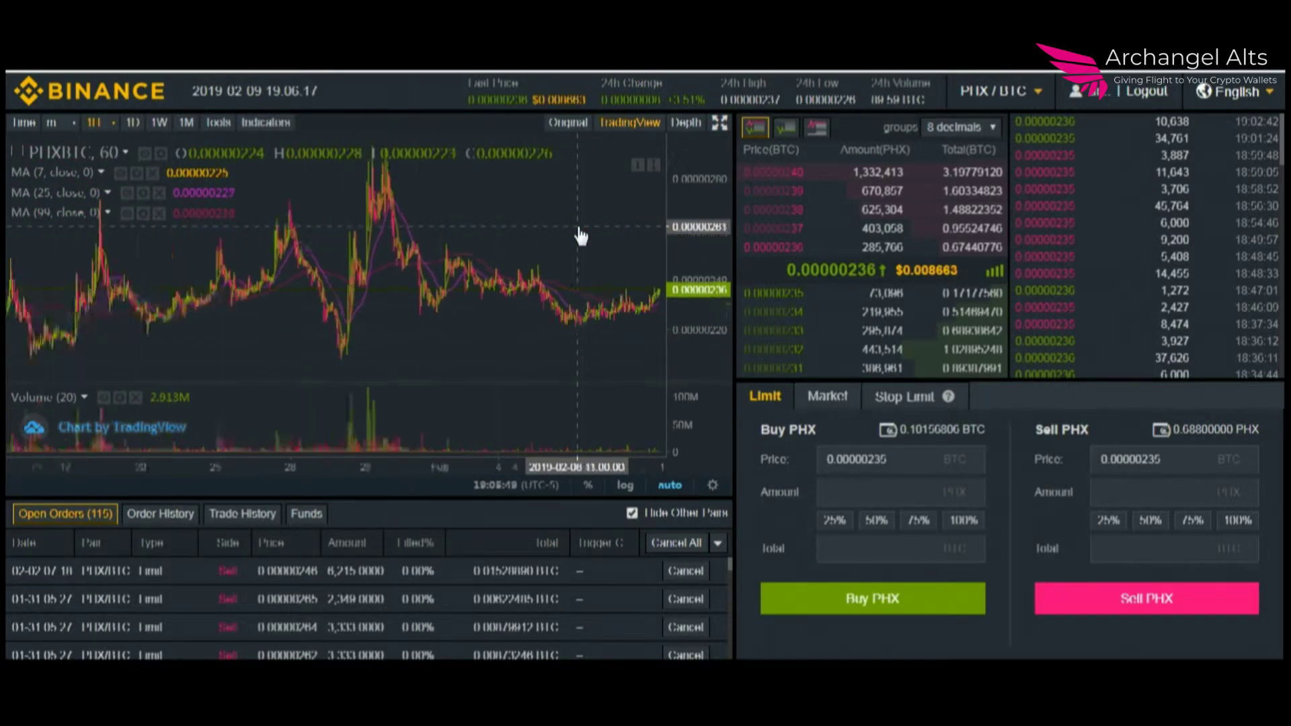
{"action": "left_click", "coordinate": [563, 130]}
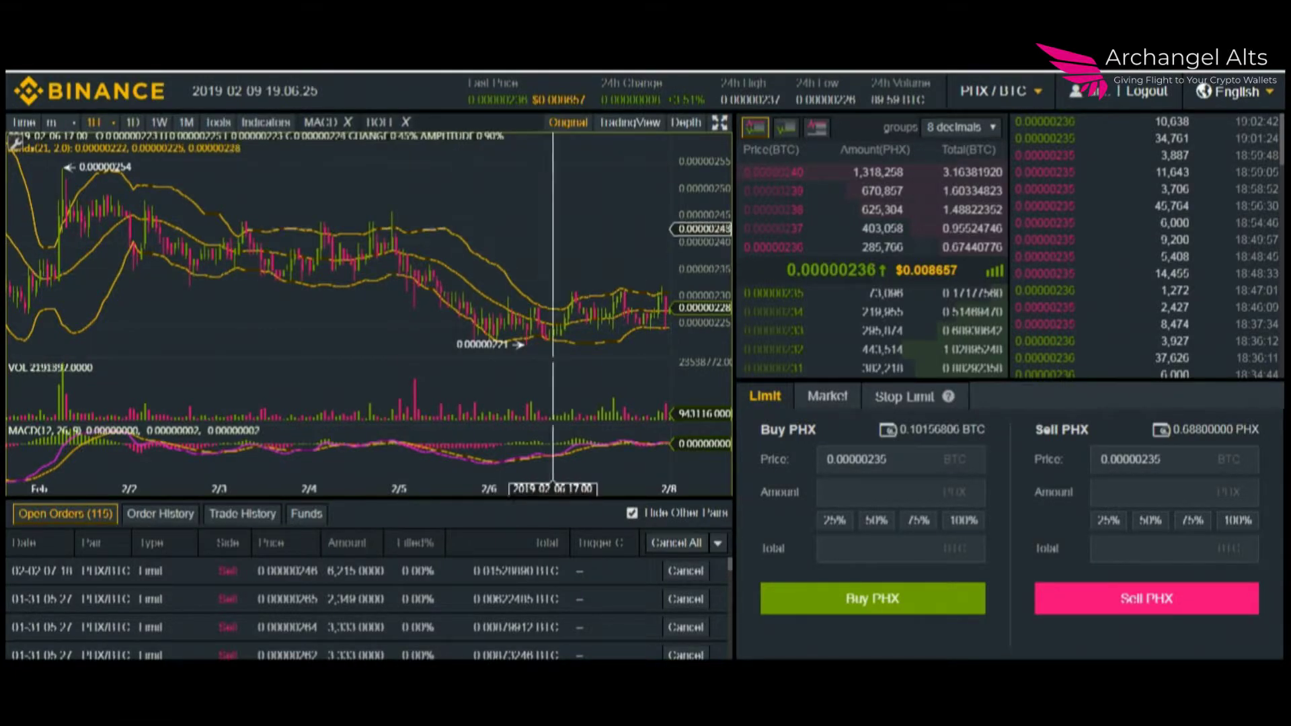
Display the market depth chart, magnified around the bid-ask spread, in full screen.
{"action": "left_click", "coordinate": [685, 127]}
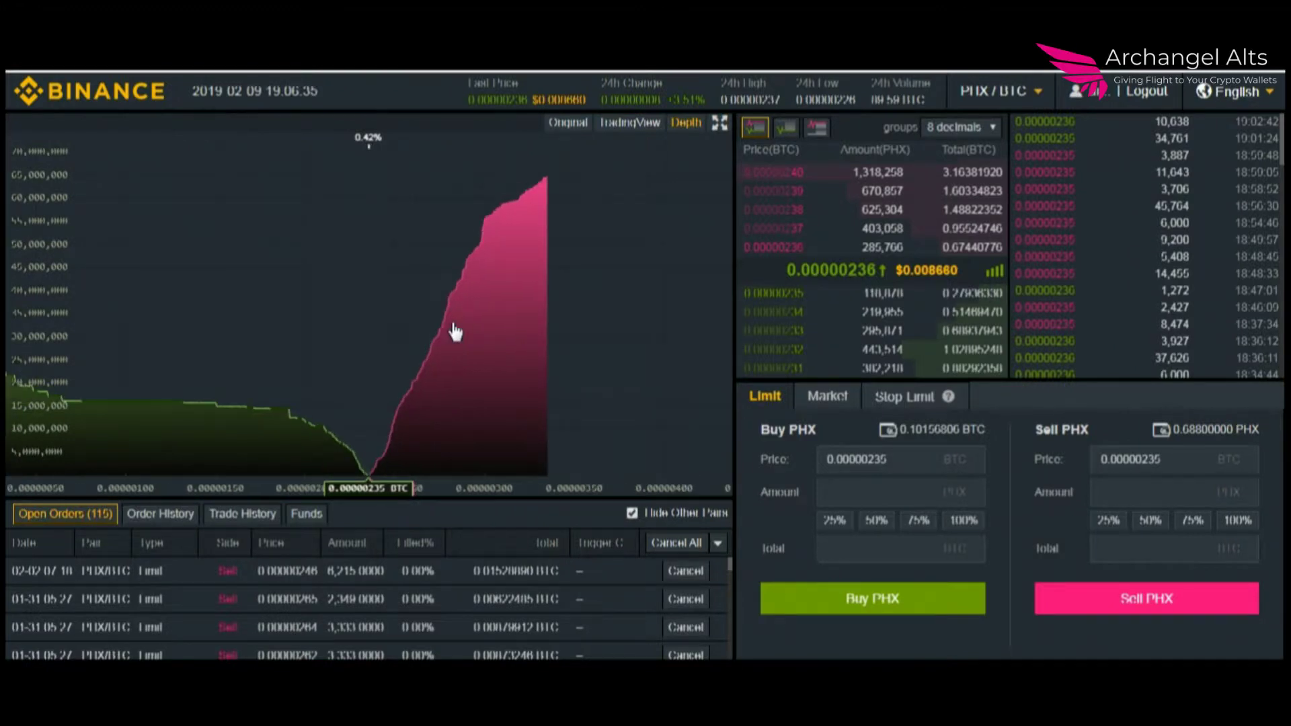
{"action": "scroll", "coordinate": [454, 331], "scroll_direction": "up", "scroll_amount": 5}
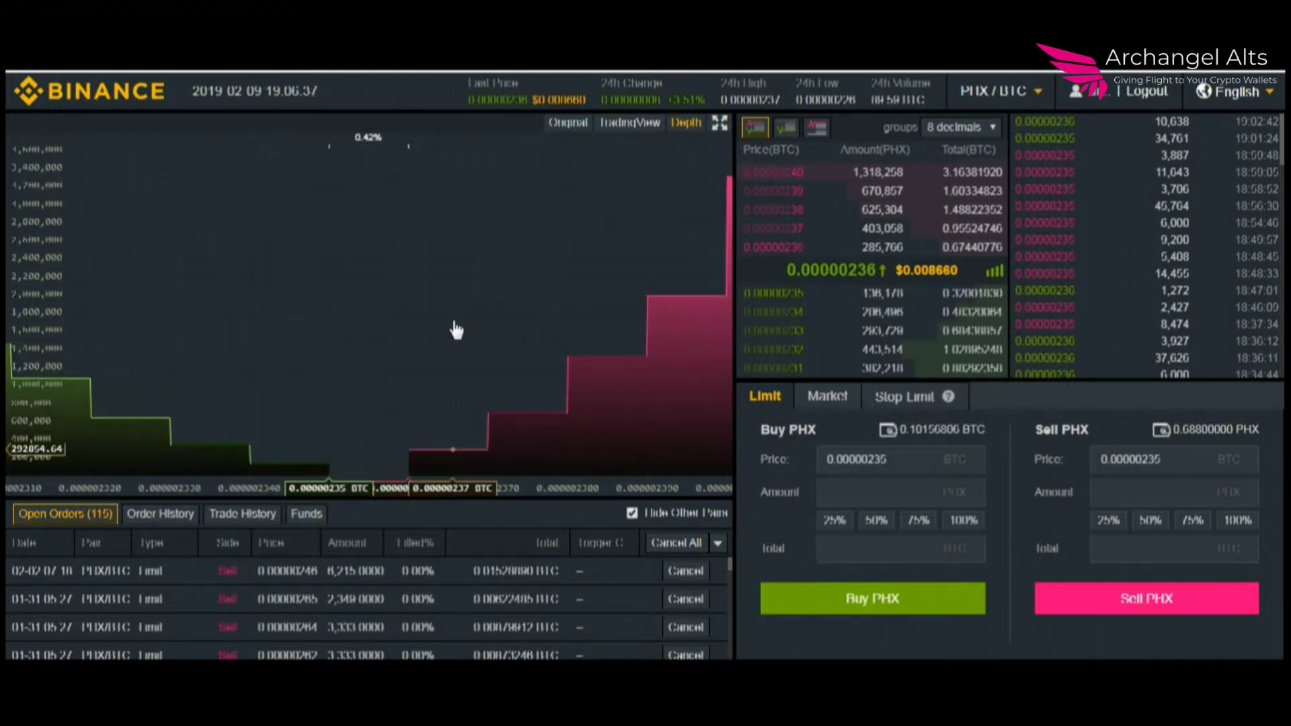
{"action": "left_click", "coordinate": [719, 126]}
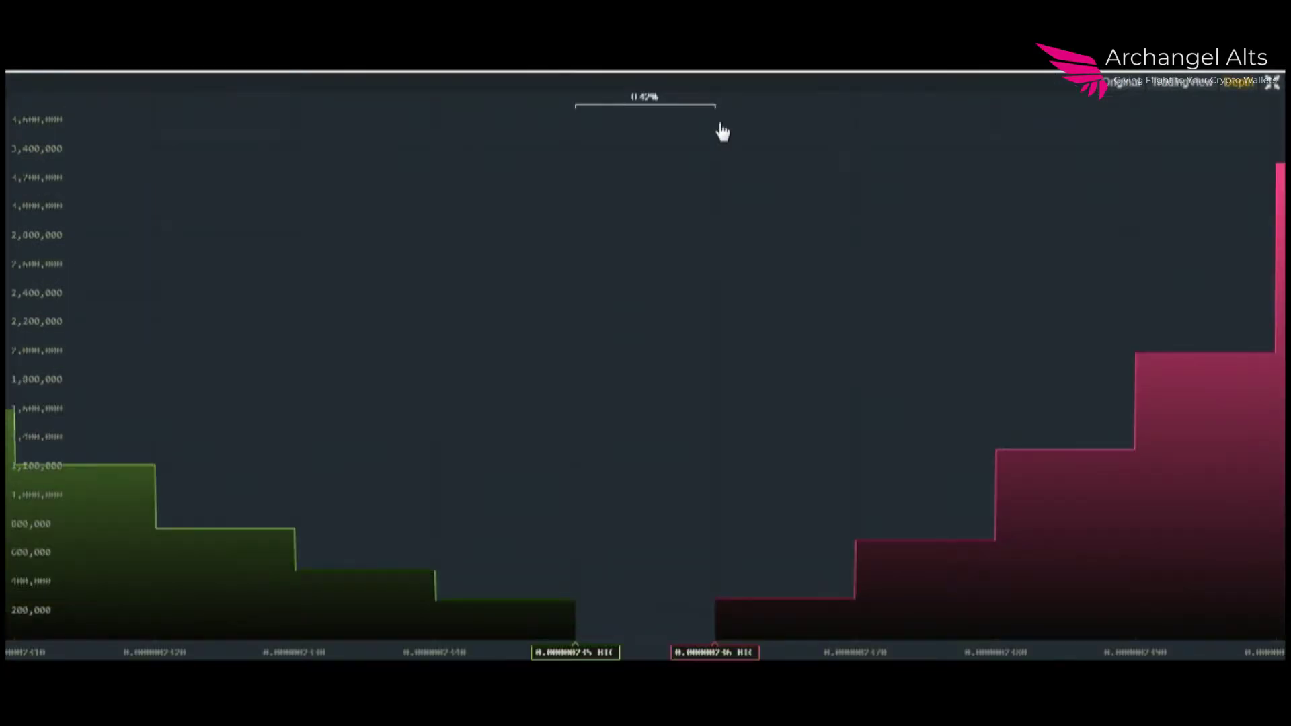
View the Original candlestick chart in full screen, close up and zoomed out, and return to the normal trading layout.
{"action": "left_click", "coordinate": [1115, 84]}
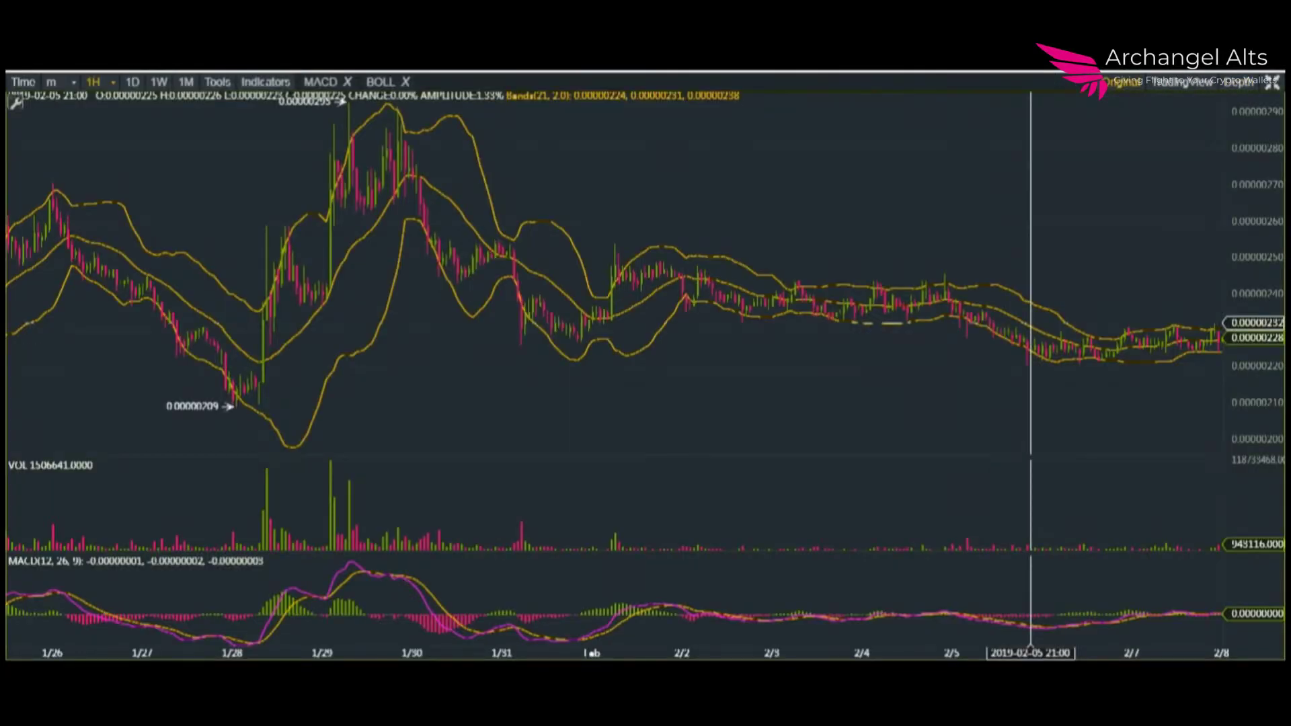
{"action": "scroll", "coordinate": [902, 346], "scroll_direction": "up", "scroll_amount": 5}
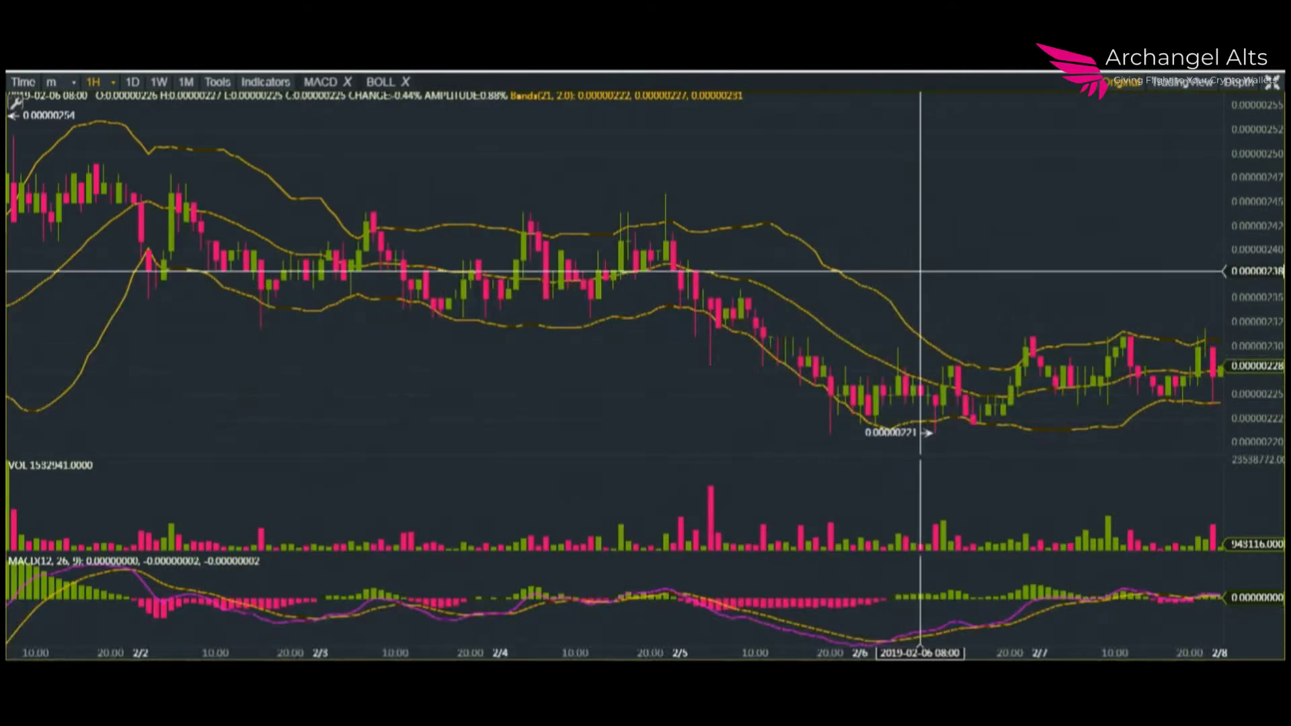
{"action": "scroll", "coordinate": [920, 271], "scroll_direction": "down", "scroll_amount": 5}
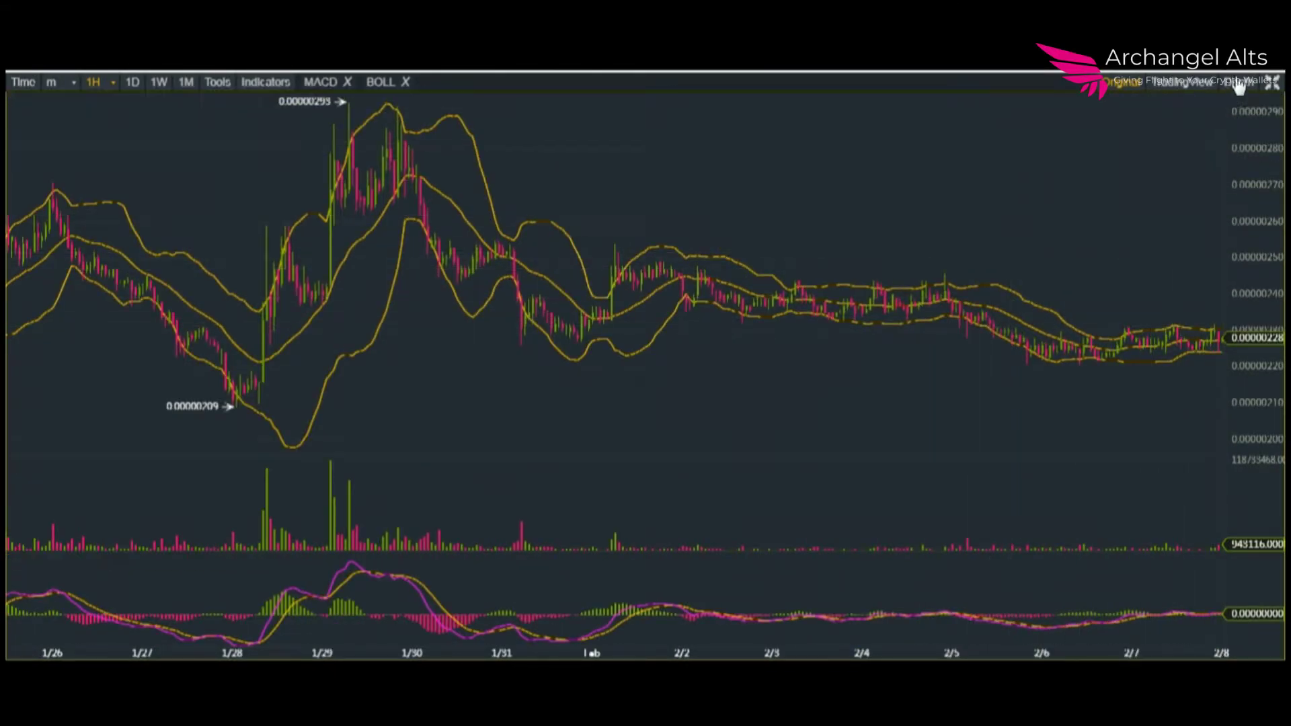
{"action": "left_click", "coordinate": [1272, 82]}
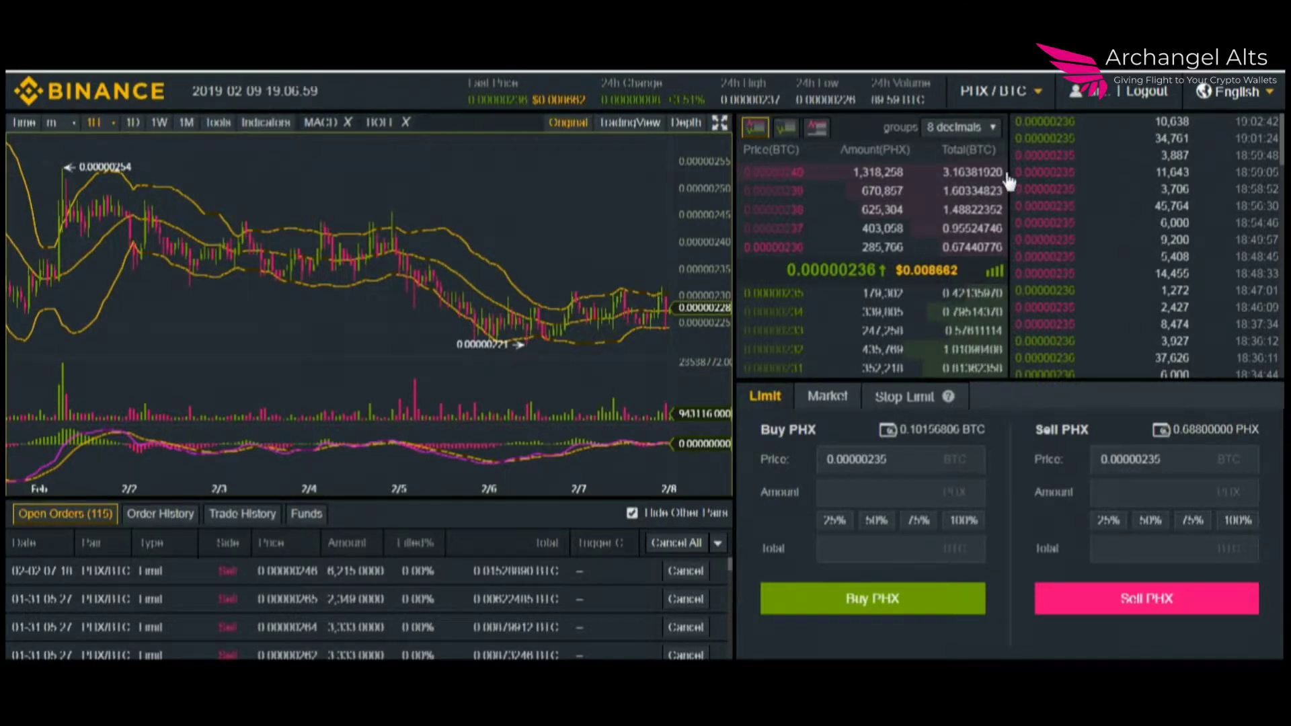
Group the order book by 7 decimals and restore the grouping to 8 decimals.
{"action": "left_click", "coordinate": [946, 133]}
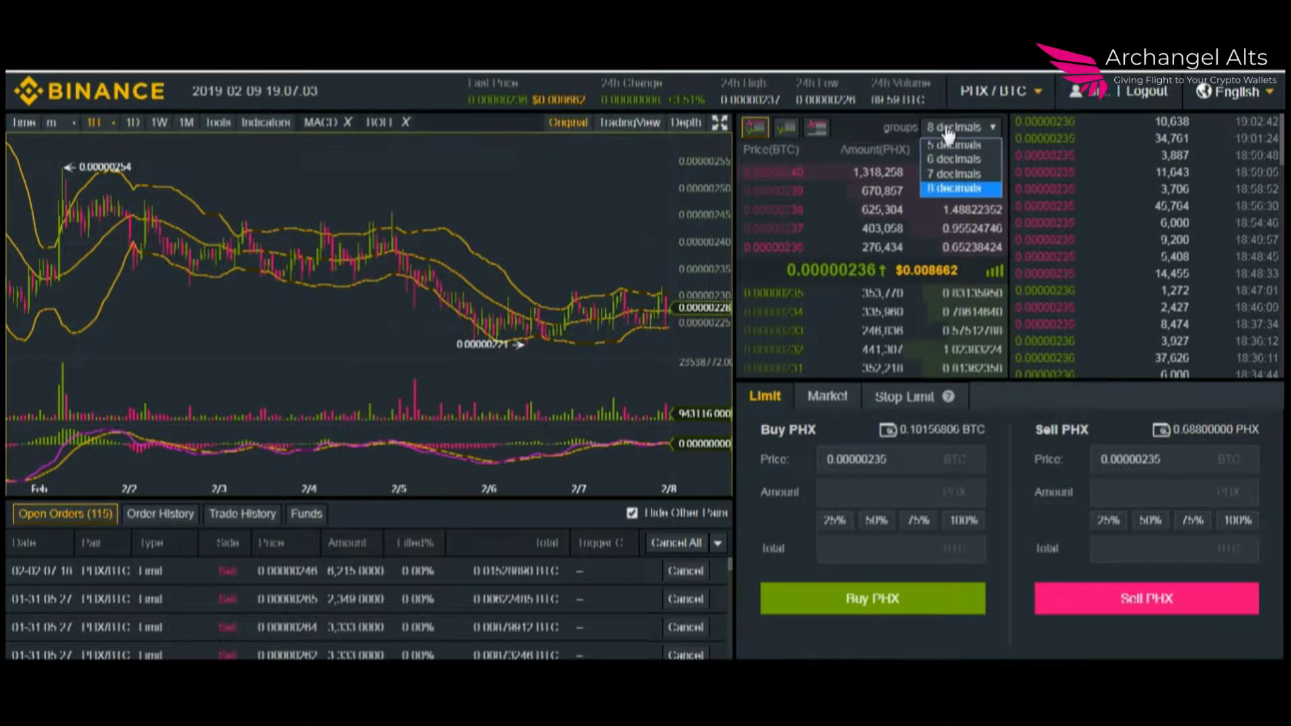
{"action": "left_click", "coordinate": [930, 173]}
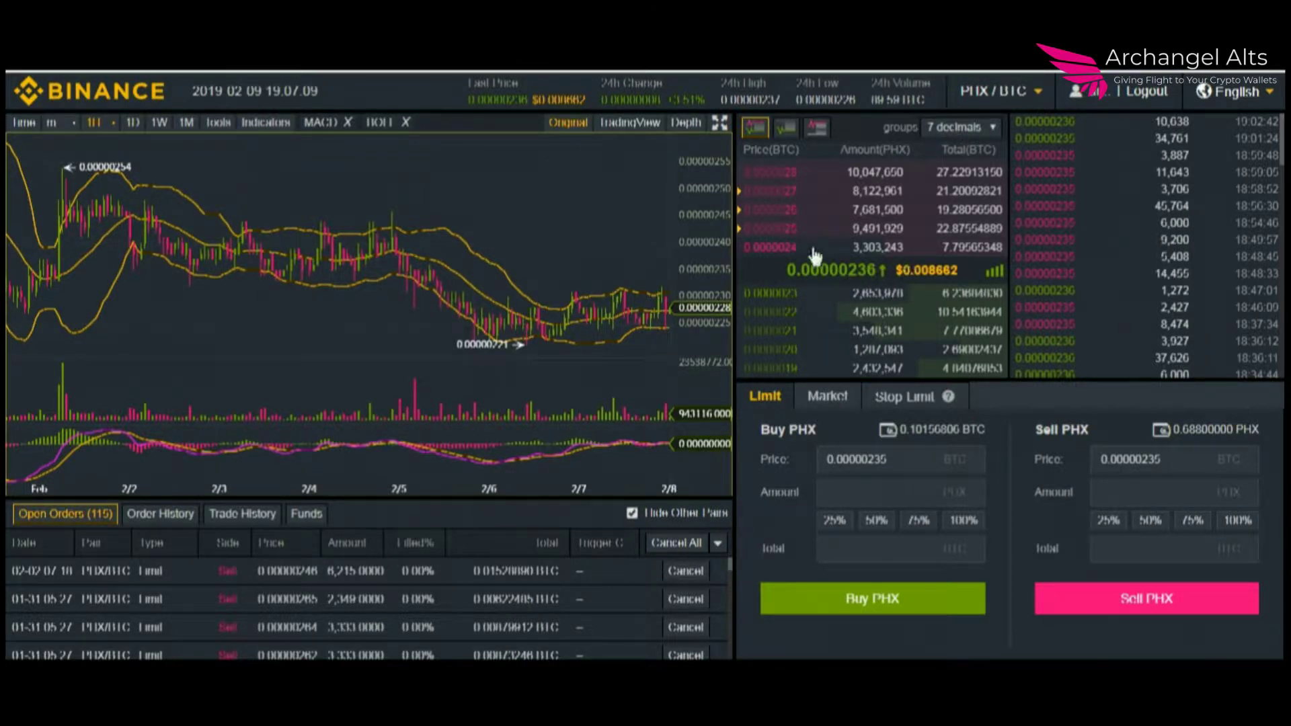
{"action": "left_click", "coordinate": [937, 134]}
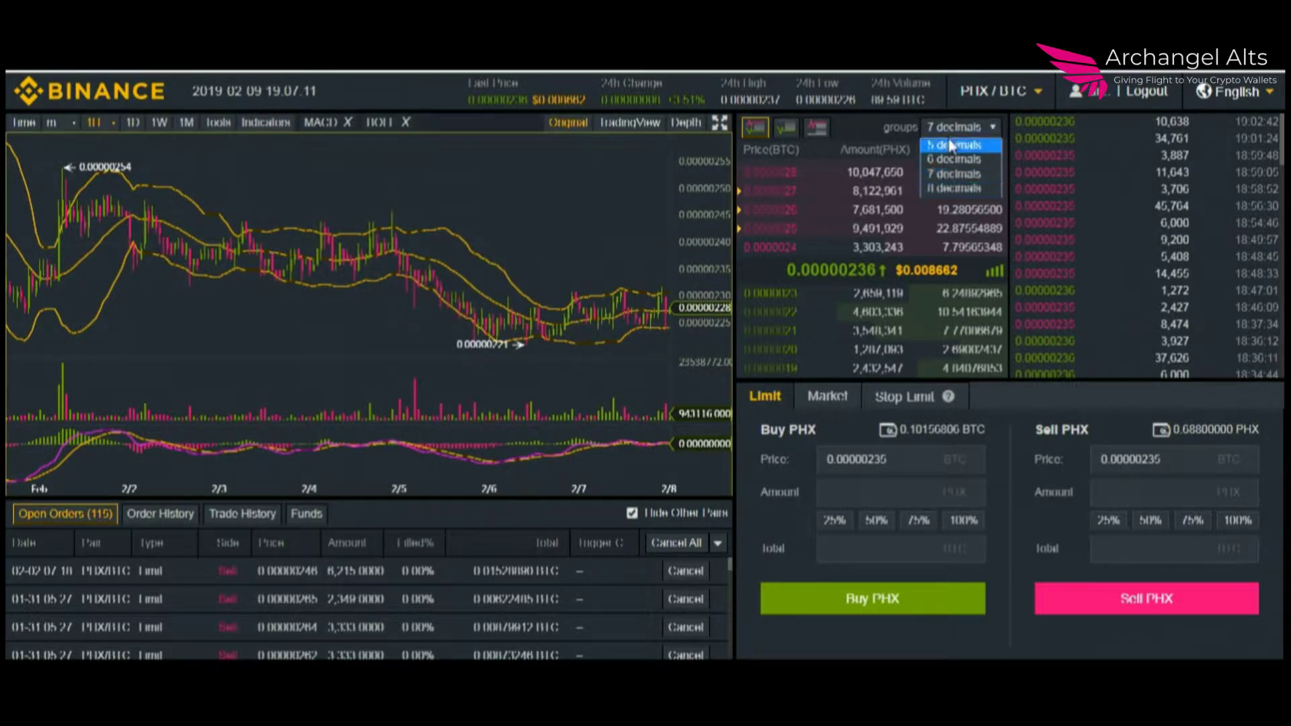
{"action": "left_click", "coordinate": [956, 190]}
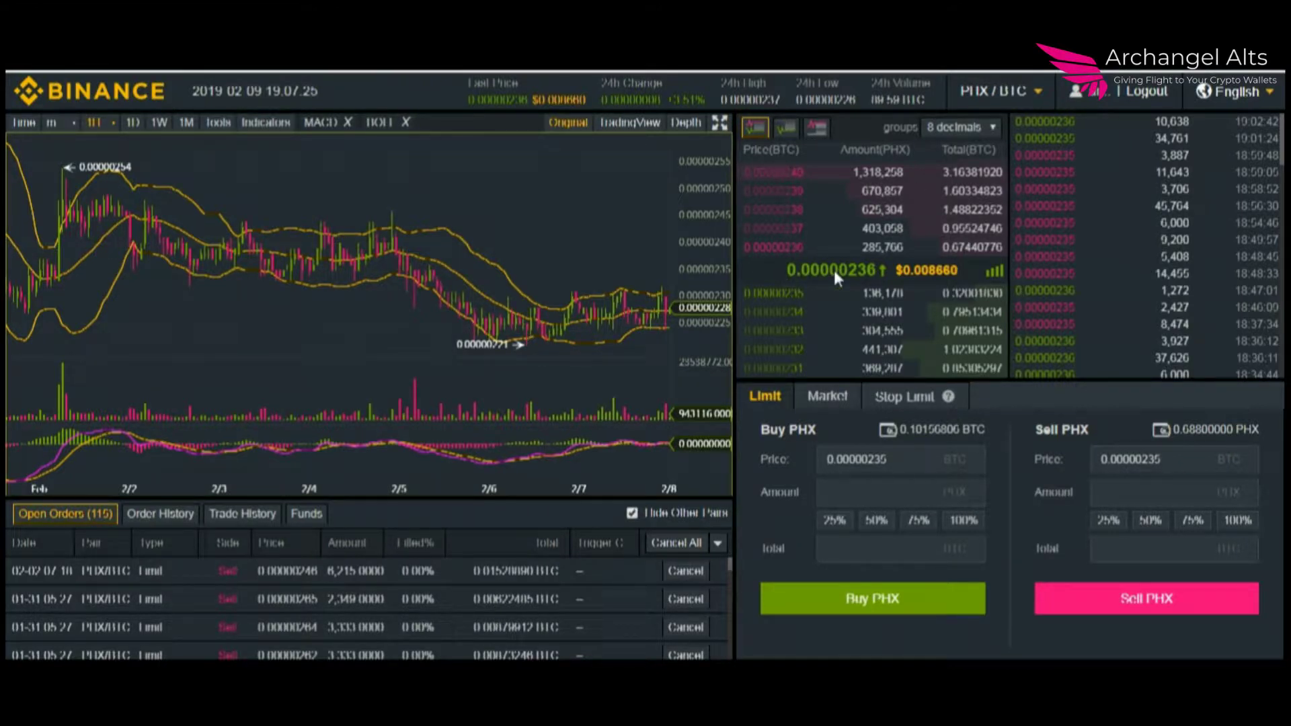
Fill the limit order price with the 0.00000232 bid from the order book.
{"action": "left_click", "coordinate": [792, 350]}
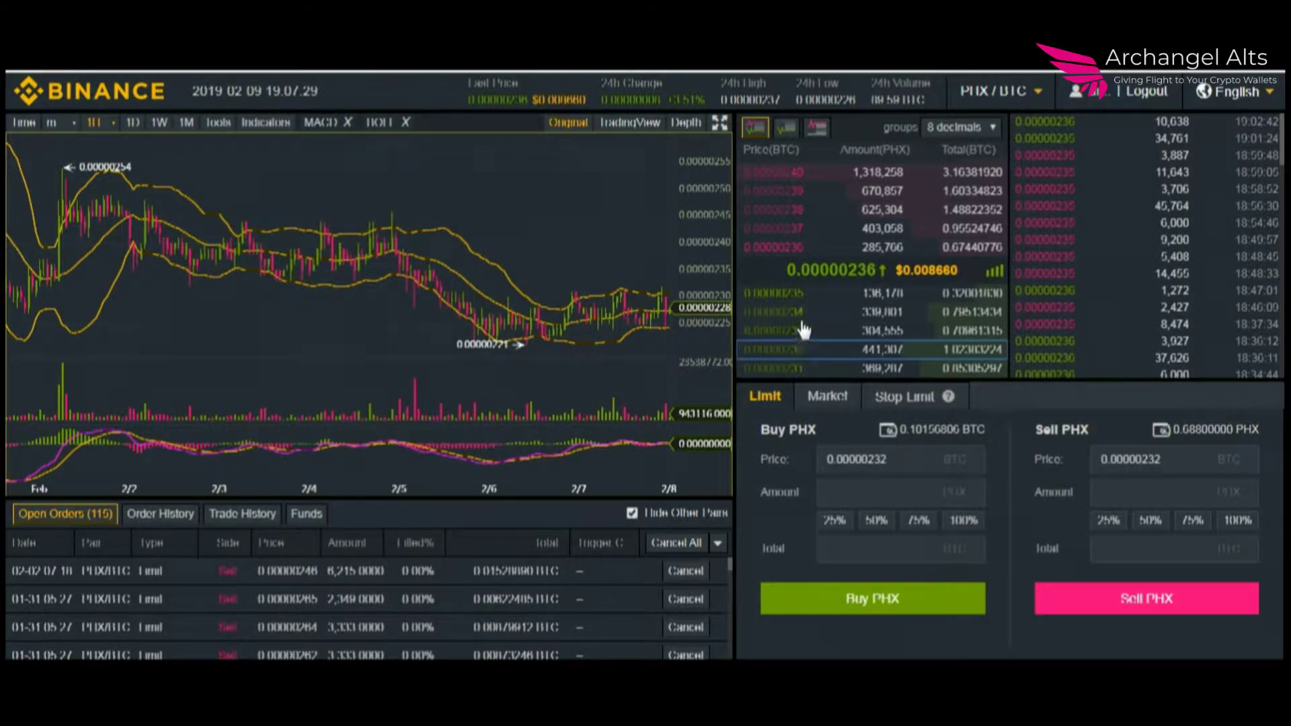
{"action": "left_click", "coordinate": [799, 313]}
{"action": "left_click", "coordinate": [798, 351]}
Show only the buy orders down to the lowest bids, and switch the order book to sell orders only.
{"action": "left_click", "coordinate": [786, 128]}
{"action": "scroll", "coordinate": [882, 255], "scroll_direction": "down", "scroll_amount": 10}
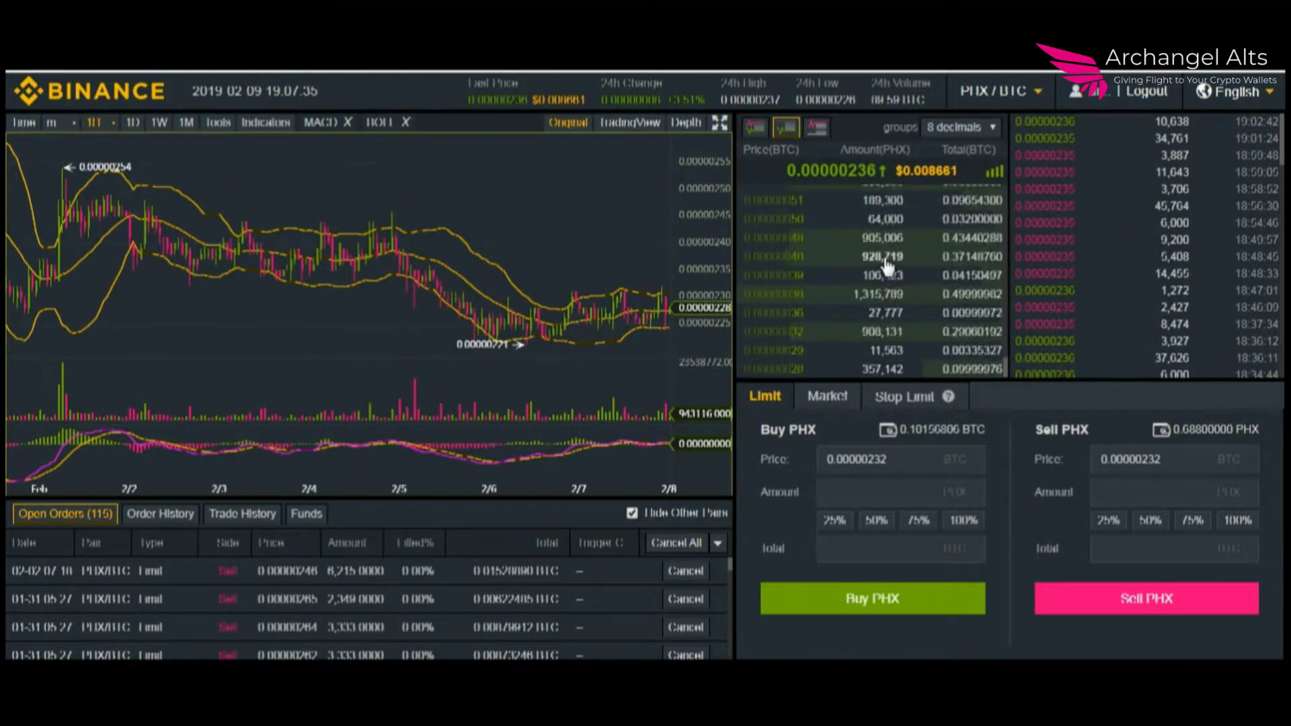
{"action": "left_click", "coordinate": [817, 127]}
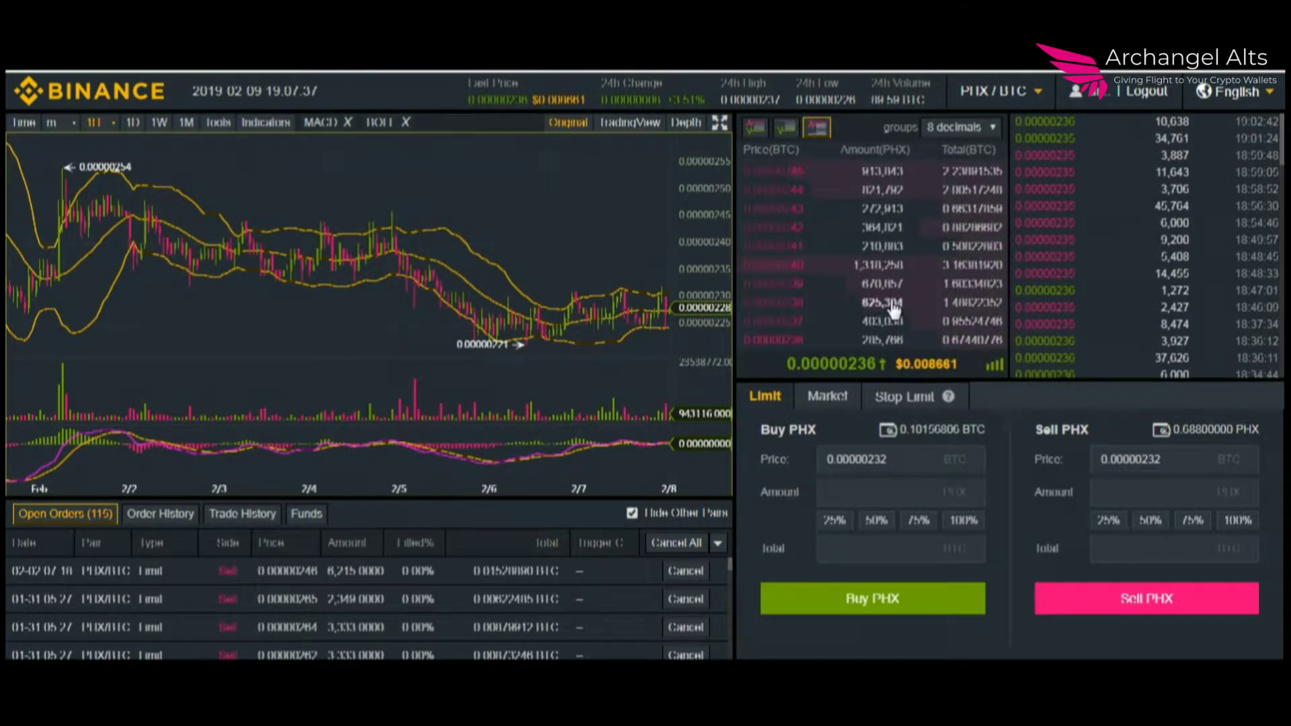
Fill the limit buy order with price 0.00000239 and amount 42497 from the sell orders.
{"action": "left_click", "coordinate": [794, 248]}
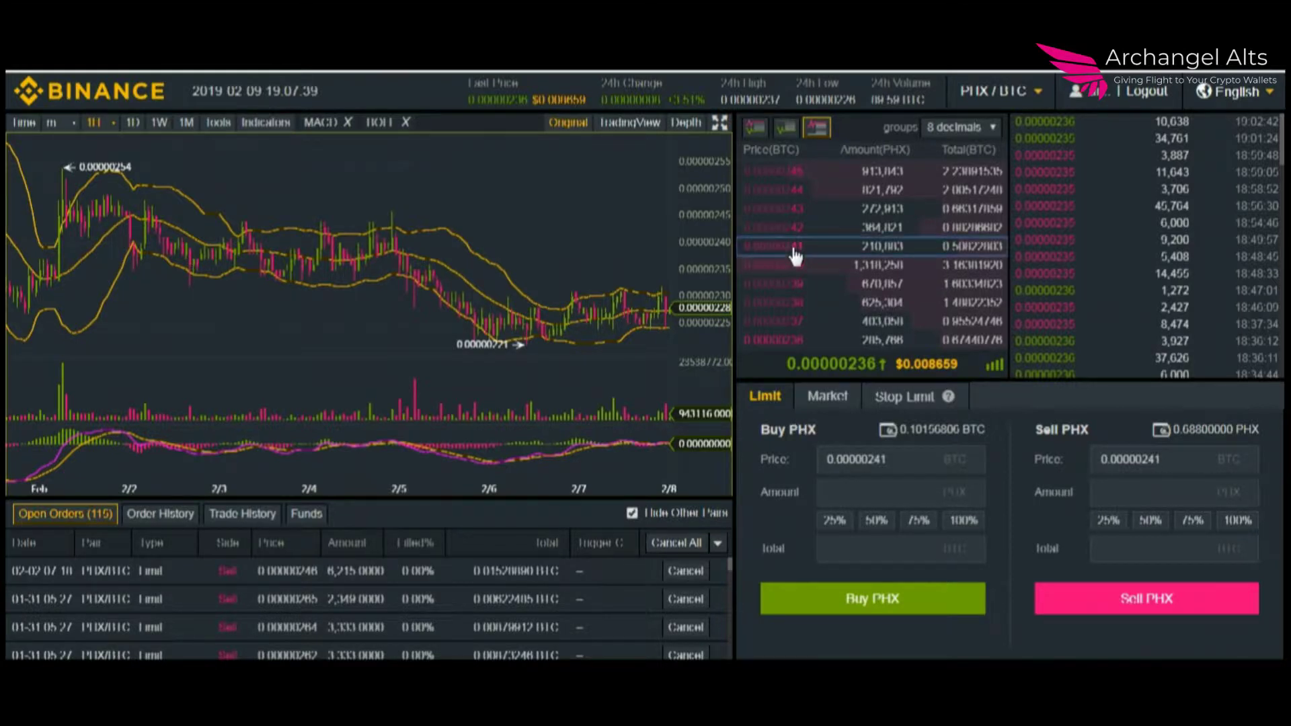
{"action": "left_click", "coordinate": [837, 285]}
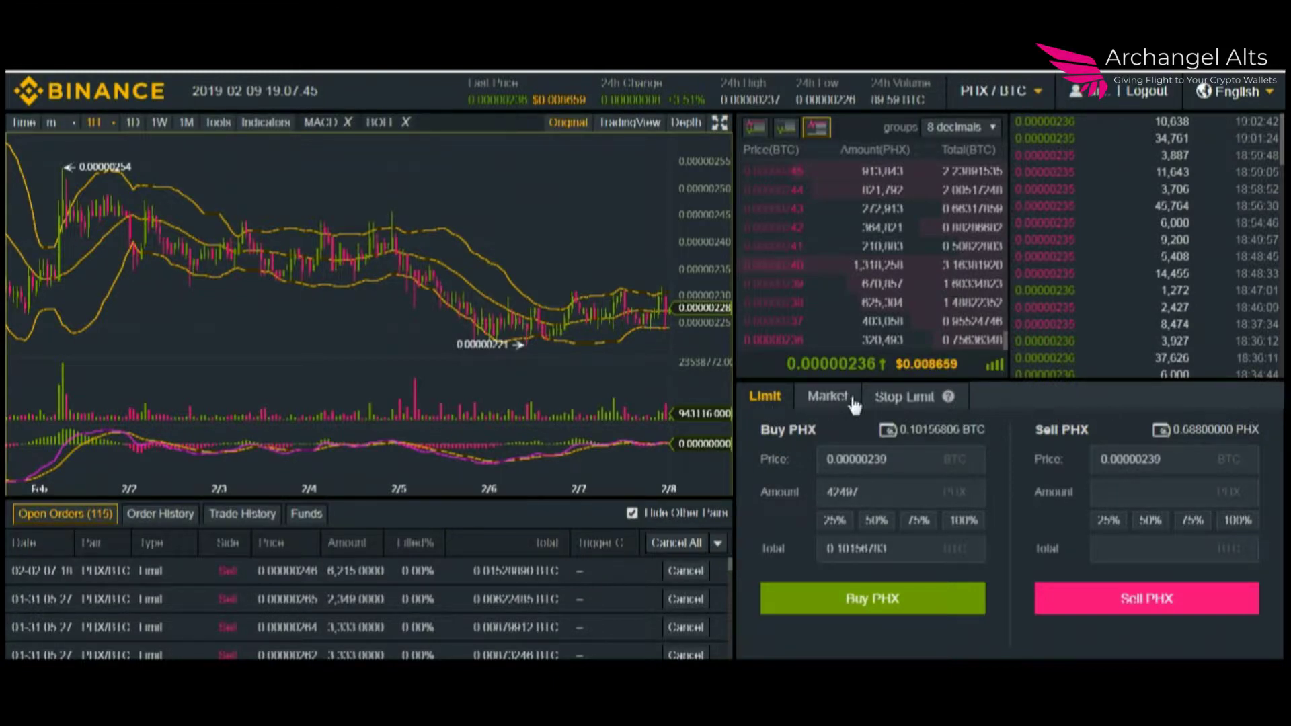
Look over the Stop-Limit and Market order forms and return to the Limit form.
{"action": "left_click", "coordinate": [915, 402]}
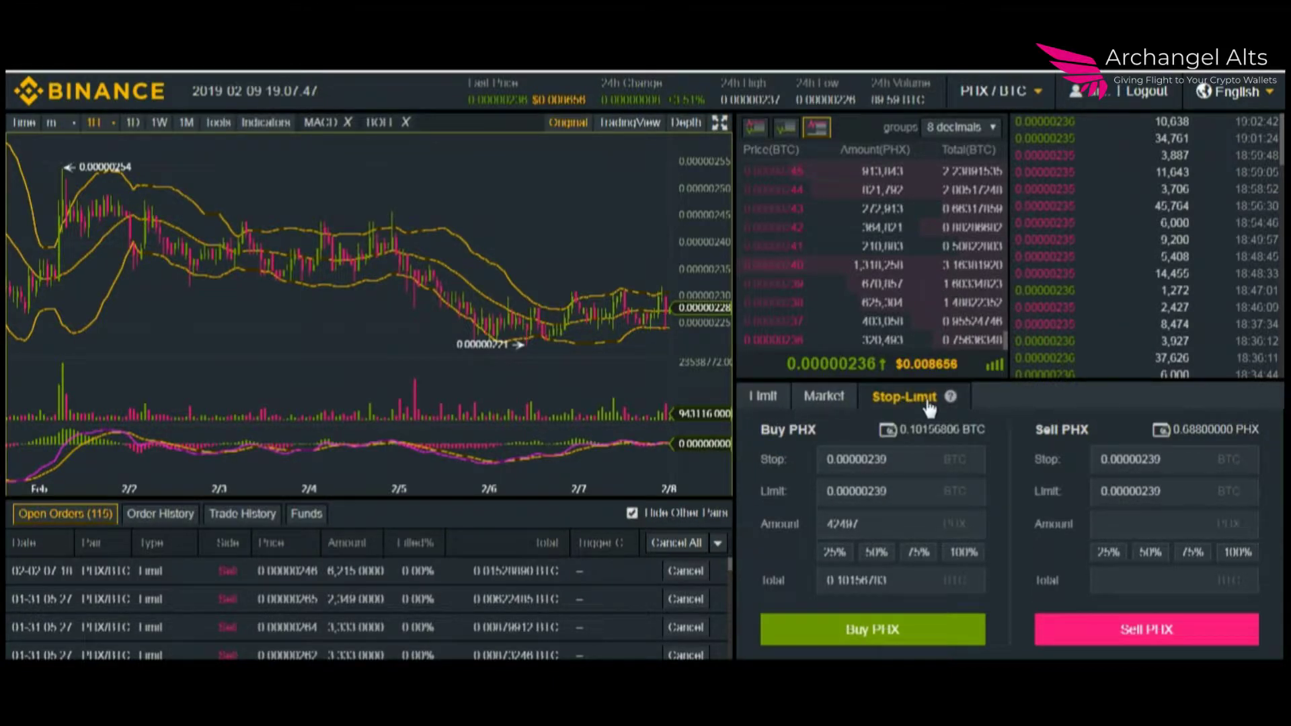
{"action": "left_click", "coordinate": [824, 397]}
{"action": "left_click", "coordinate": [760, 397]}
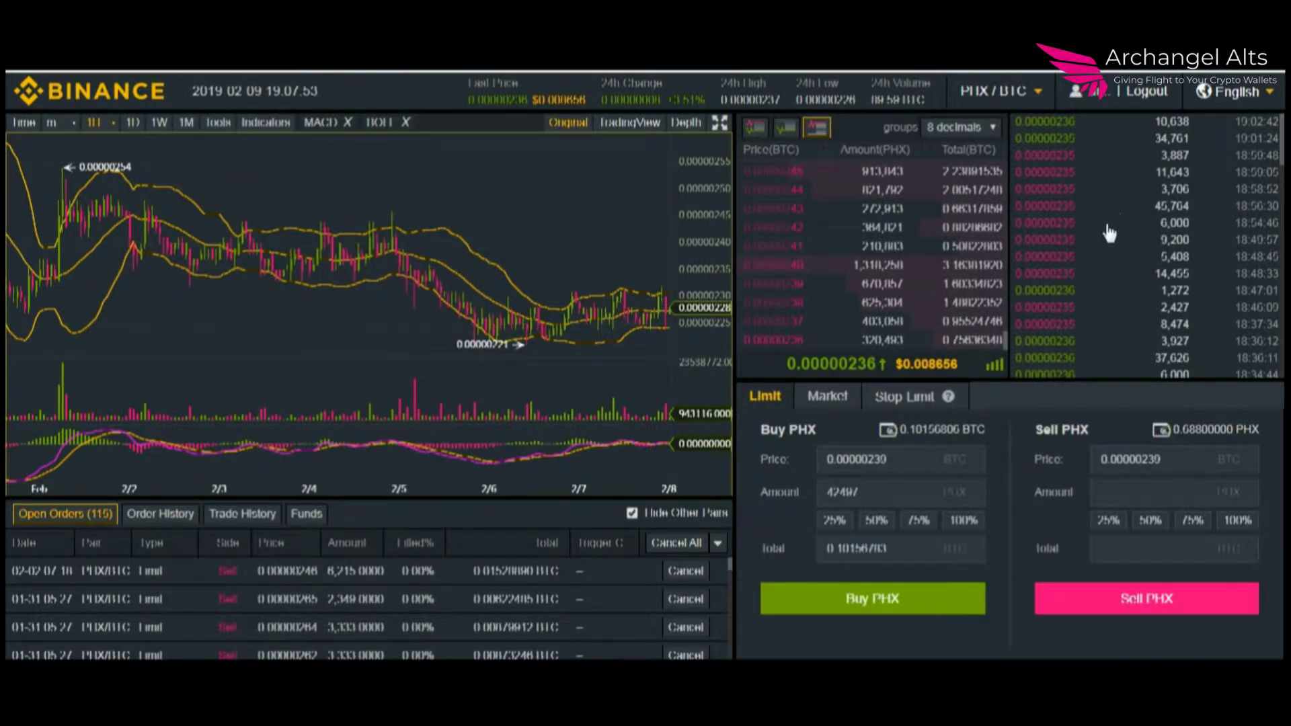
Review the recent PHX/BTC trades list from the newest entries to the oldest.
{"action": "scroll", "coordinate": [1087, 283], "scroll_direction": "down", "scroll_amount": 10}
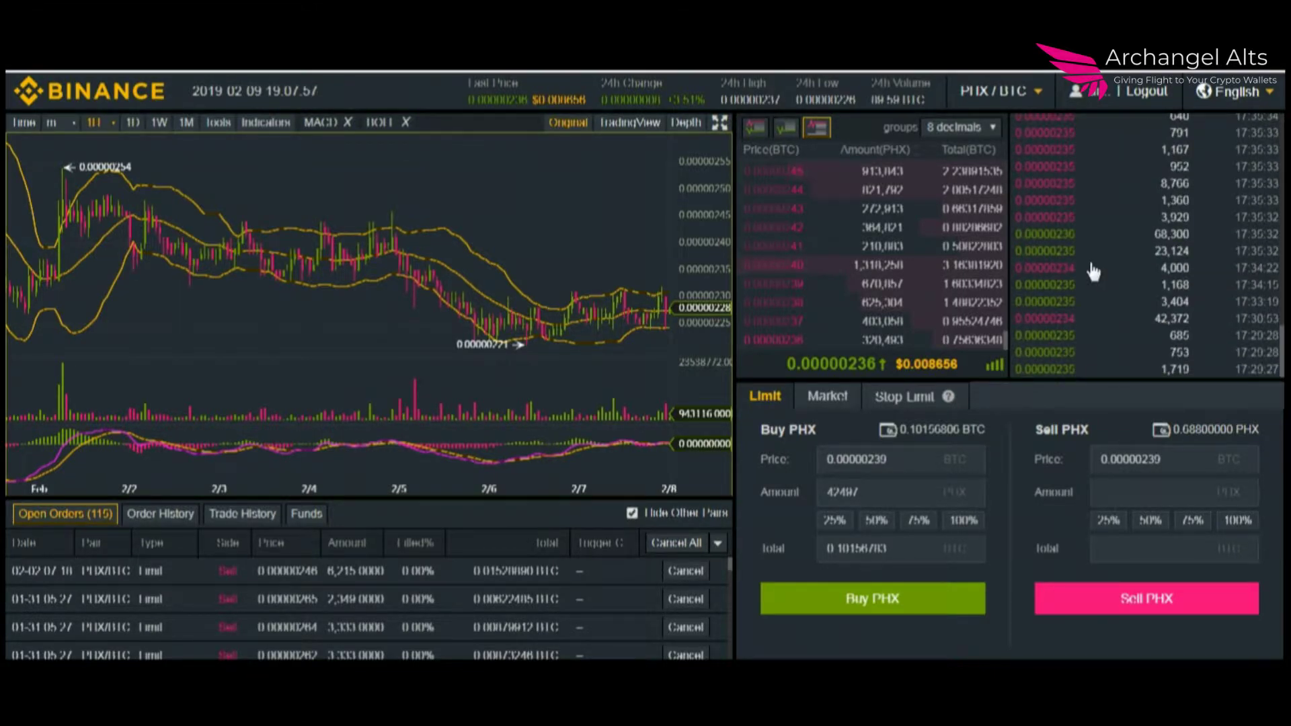
{"action": "scroll", "coordinate": [1104, 339], "scroll_direction": "up", "scroll_amount": 10}
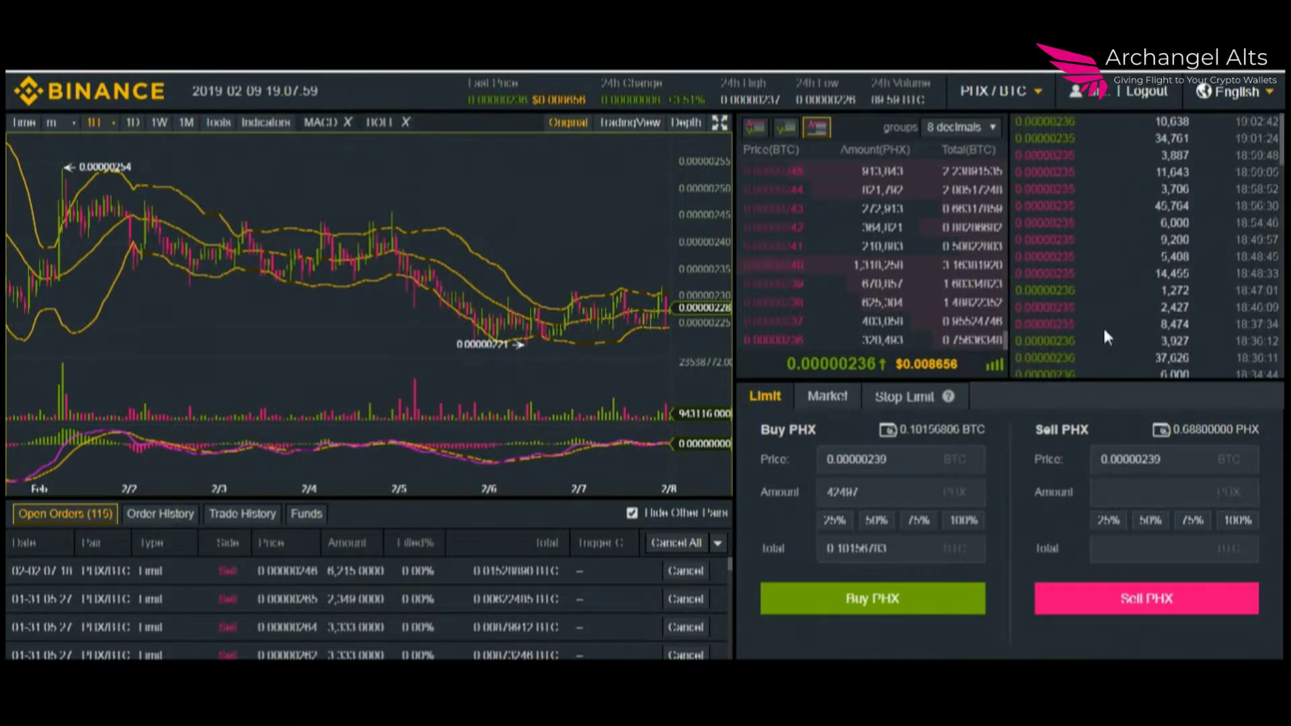
{"action": "scroll", "coordinate": [1105, 330], "scroll_direction": "down", "scroll_amount": 10}
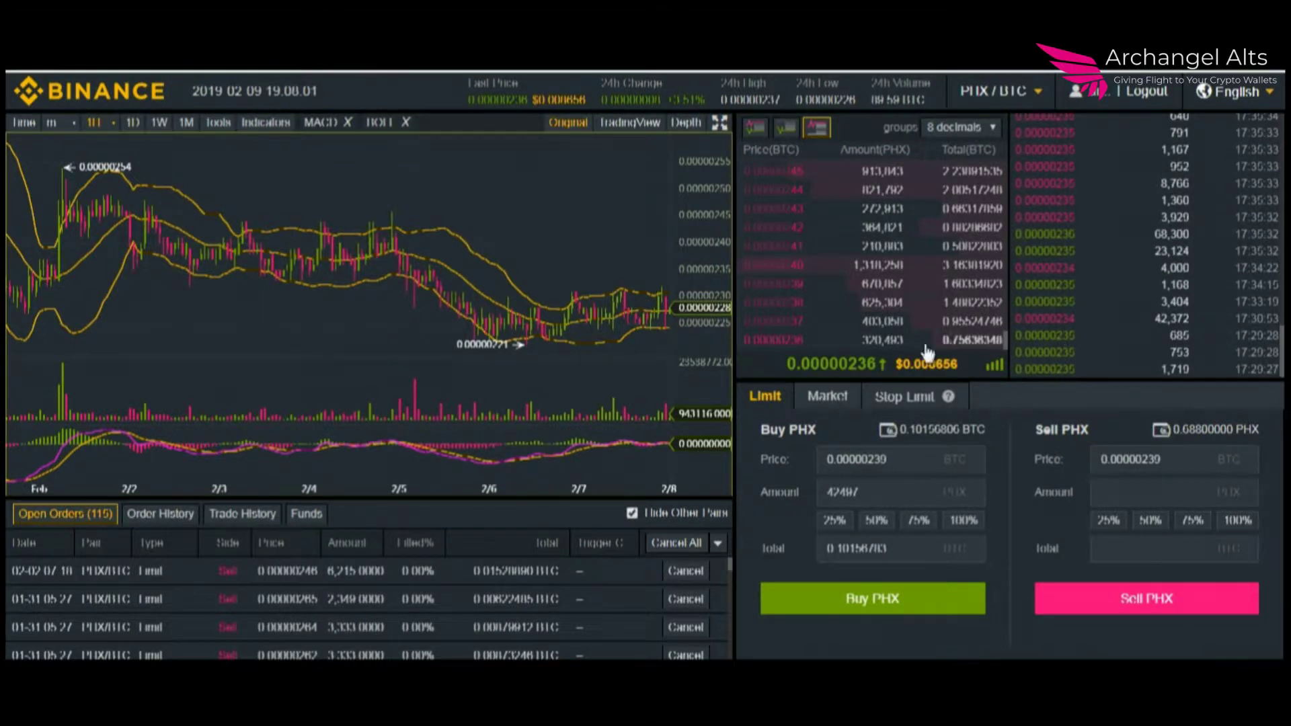
Show buy and sell orders together in the order book and fill the limit price 0.00000235 from a recent trade.
{"action": "left_click", "coordinate": [754, 129]}
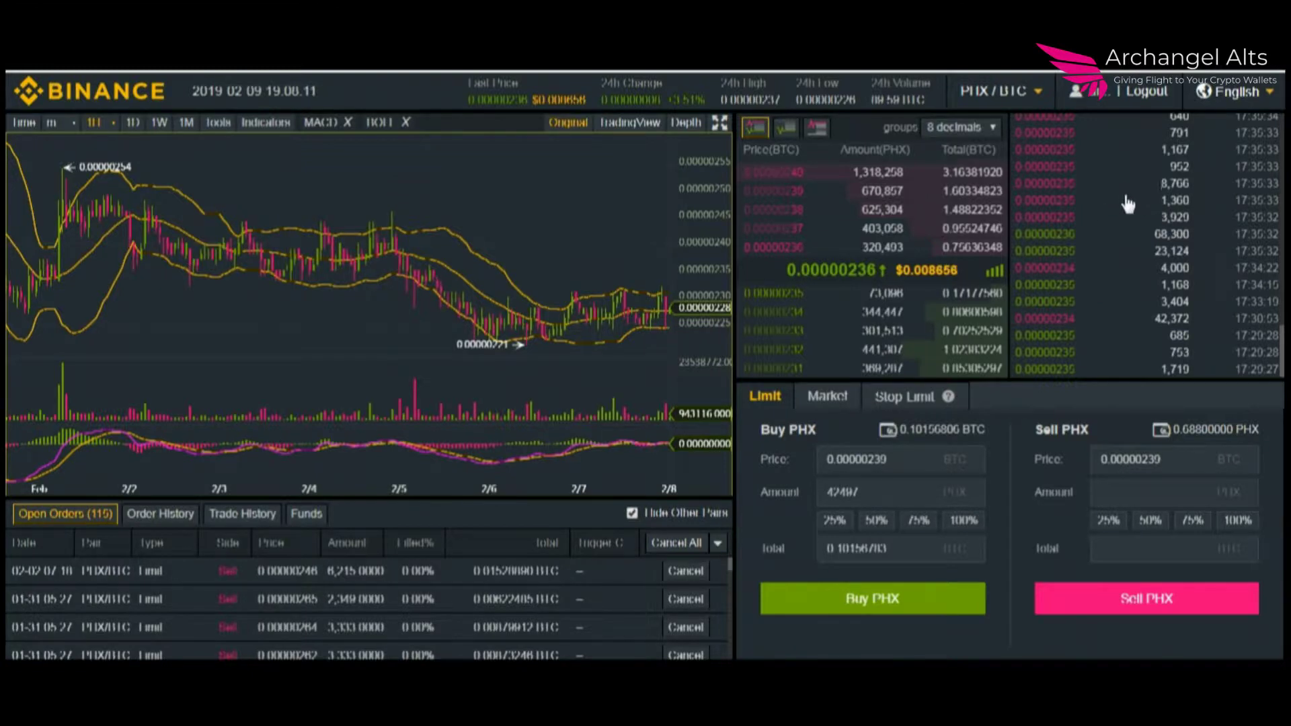
{"action": "left_click", "coordinate": [1118, 247]}
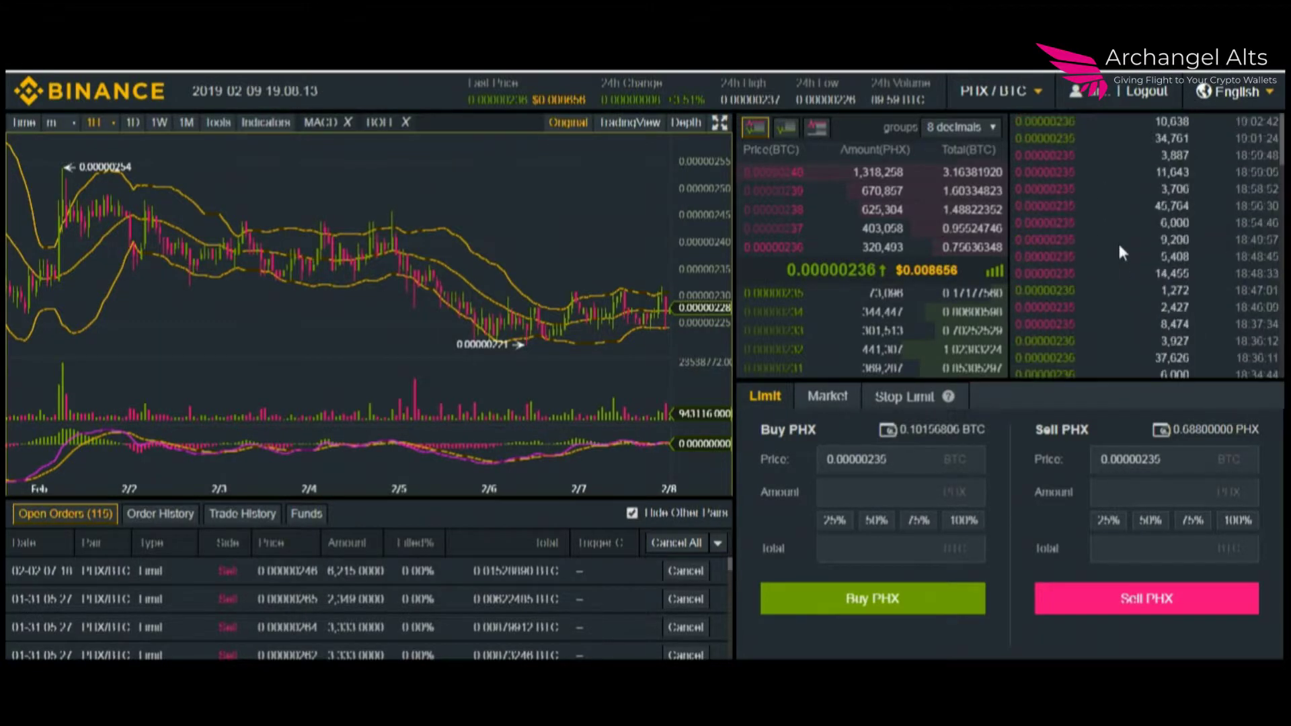
{"action": "scroll", "coordinate": [1122, 250], "scroll_direction": "down", "scroll_amount": 5}
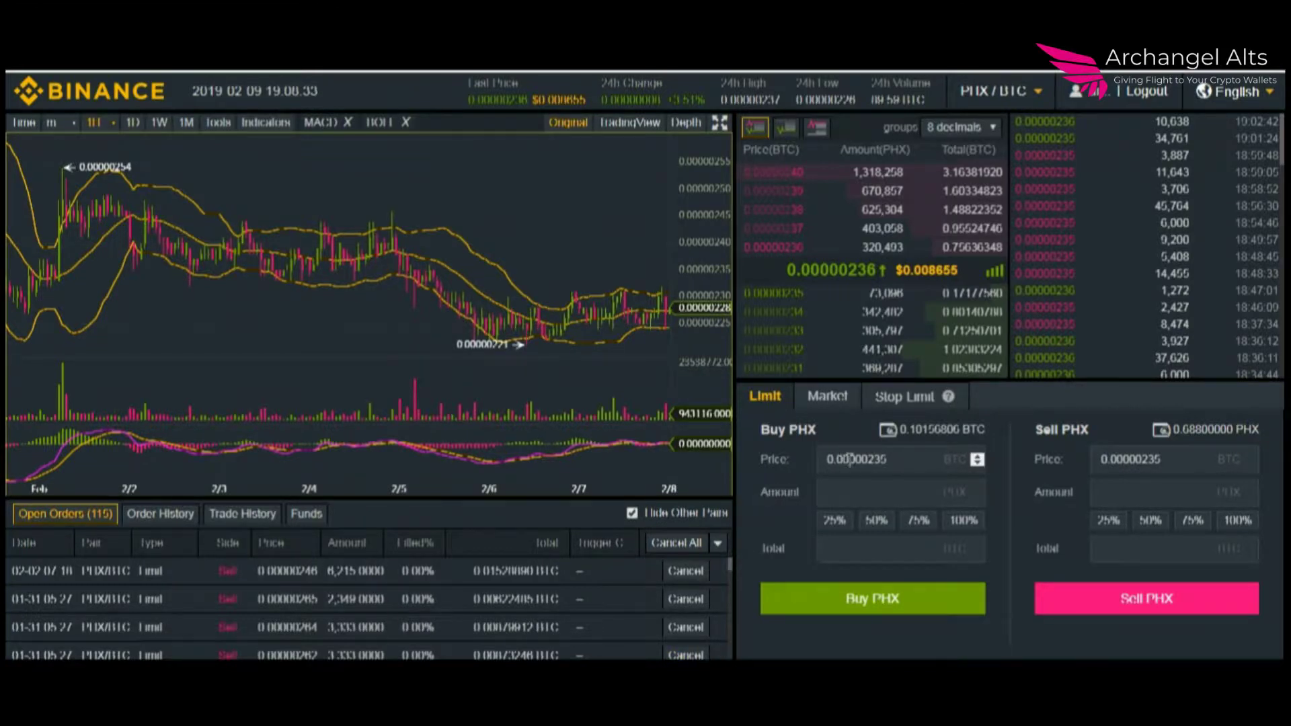
Look over the price and amount fields of the limit buy form and the price field of the sell form.
{"action": "left_click", "coordinate": [908, 466]}
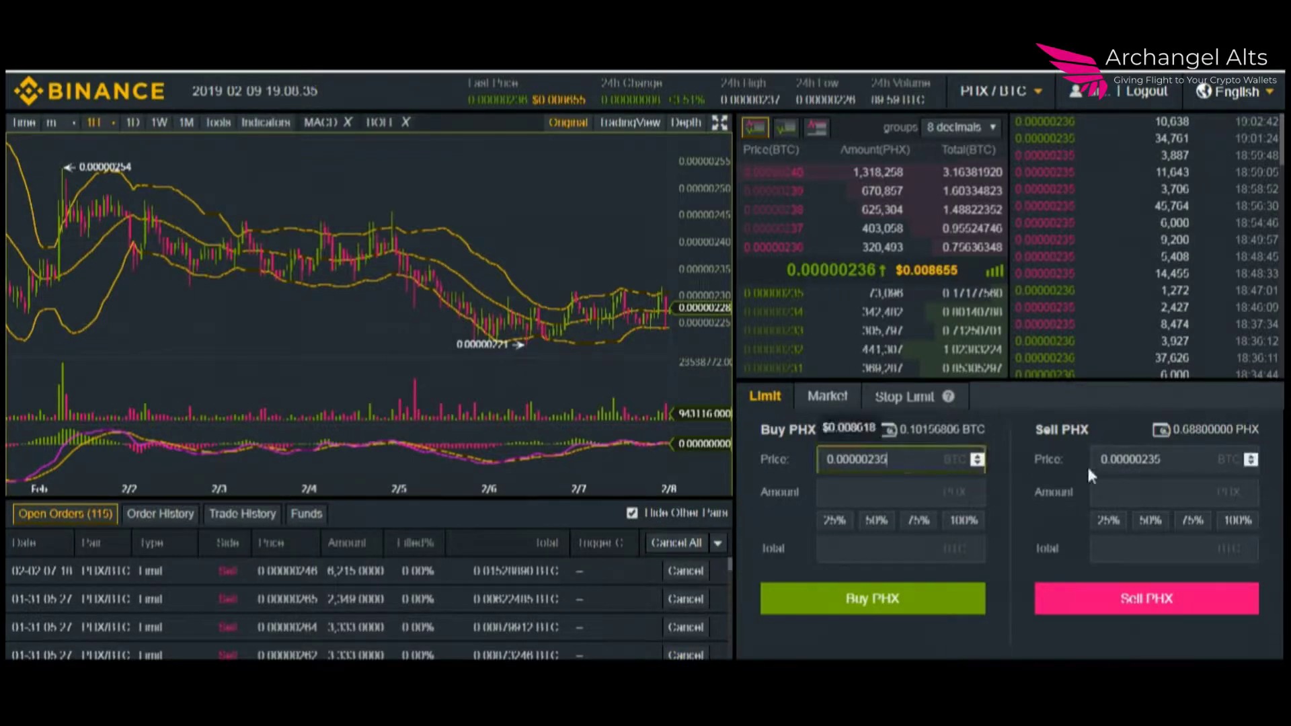
{"action": "left_click", "coordinate": [1132, 461]}
{"action": "left_click", "coordinate": [860, 467]}
{"action": "left_click", "coordinate": [861, 496]}
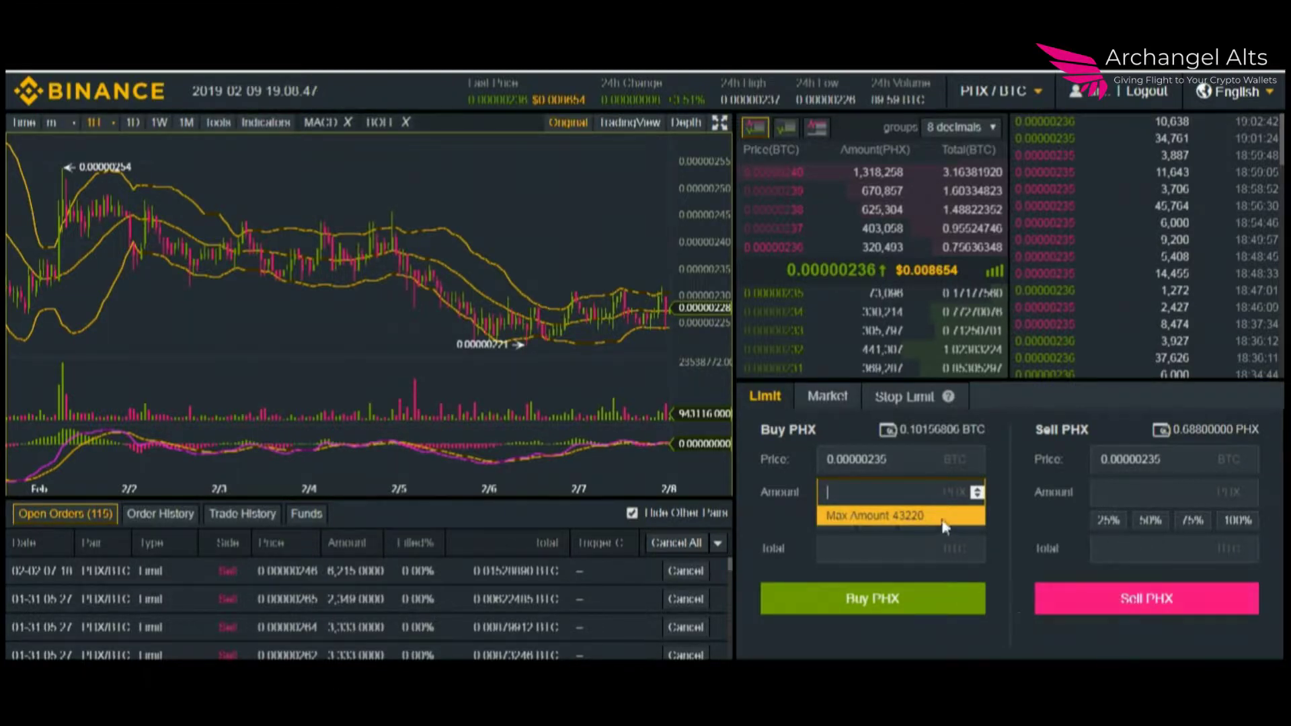
{"action": "left_click", "coordinate": [877, 464]}
{"action": "left_click", "coordinate": [872, 492]}
{"action": "left_click", "coordinate": [790, 518]}
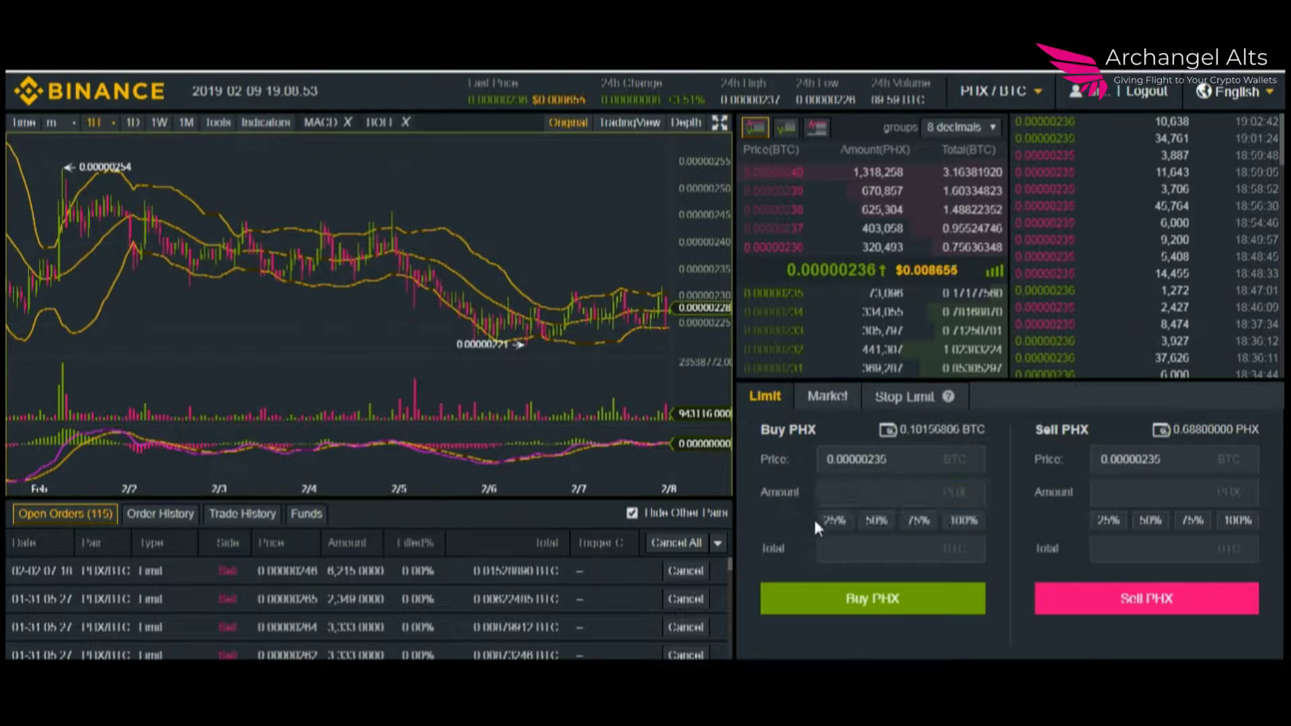
Fill the limit price 0.00000233 from the buy orders, try 25% of the balance, and set the buy amount to 333.
{"action": "left_click", "coordinate": [792, 336]}
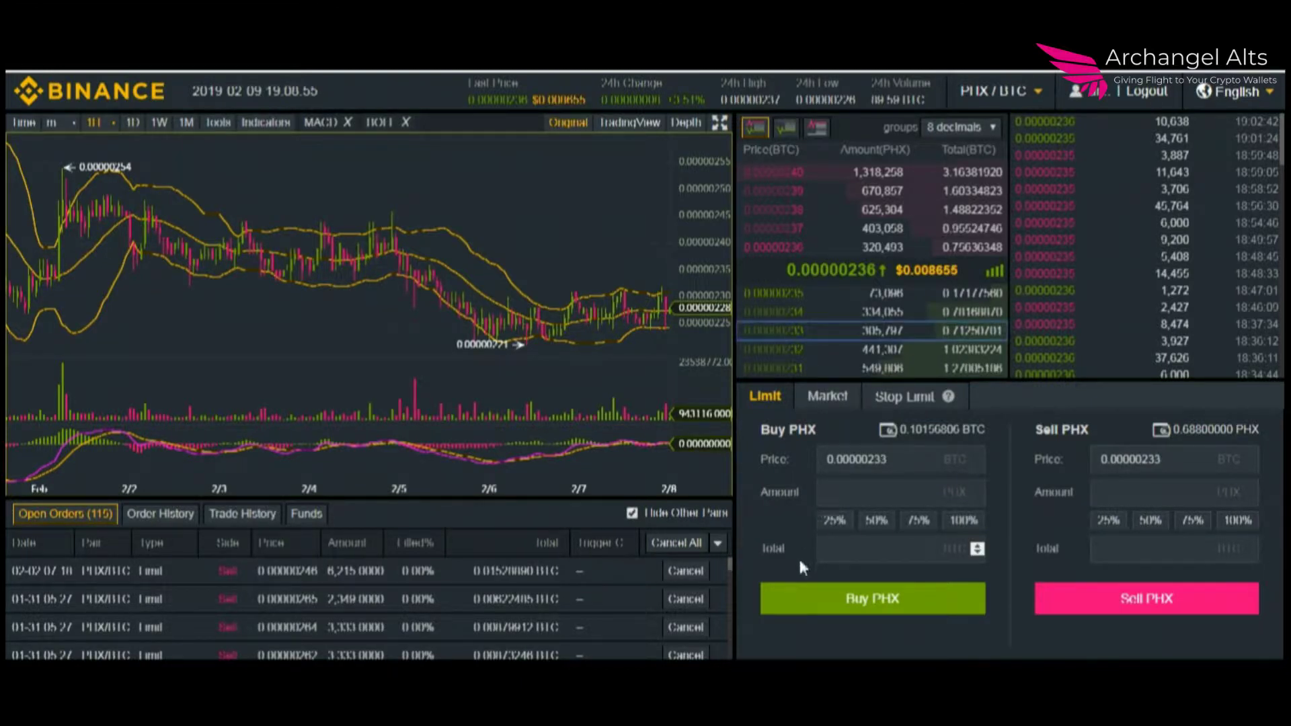
{"action": "left_click", "coordinate": [833, 520]}
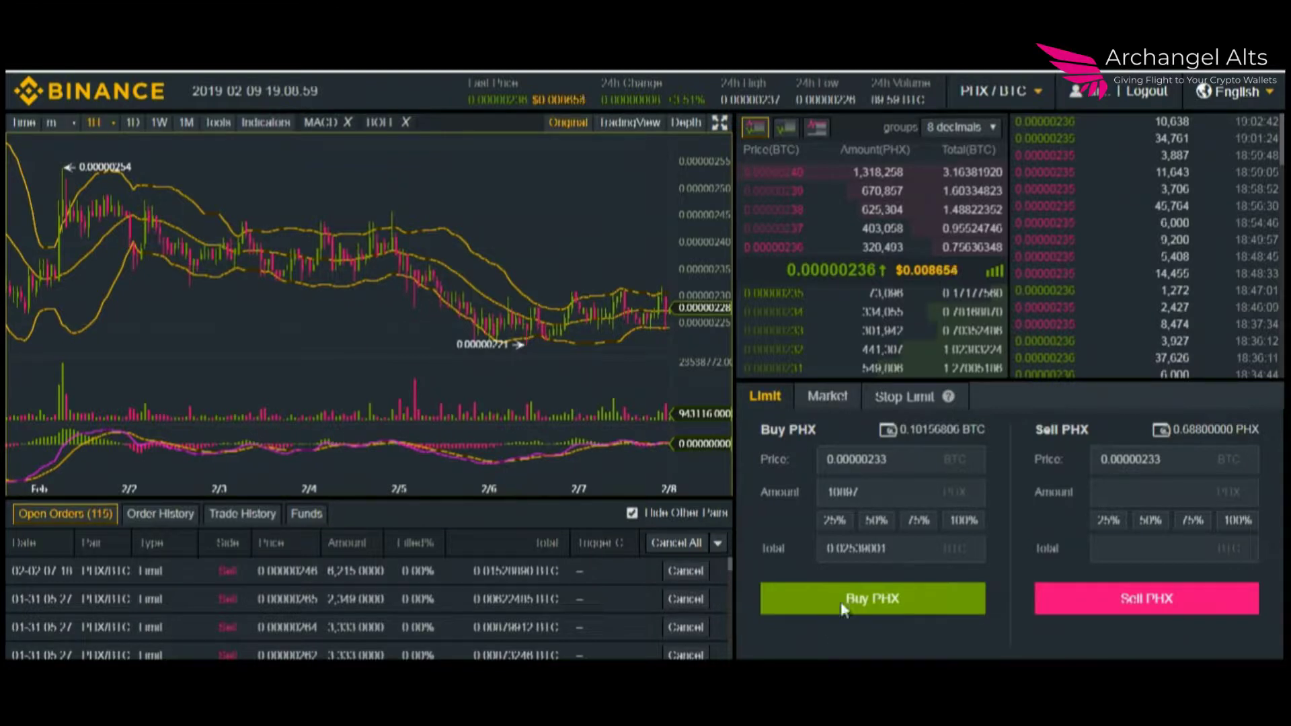
{"action": "left_click_drag", "start_coordinate": [874, 492], "coordinate": [768, 487]}
{"action": "type", "text": "333"}
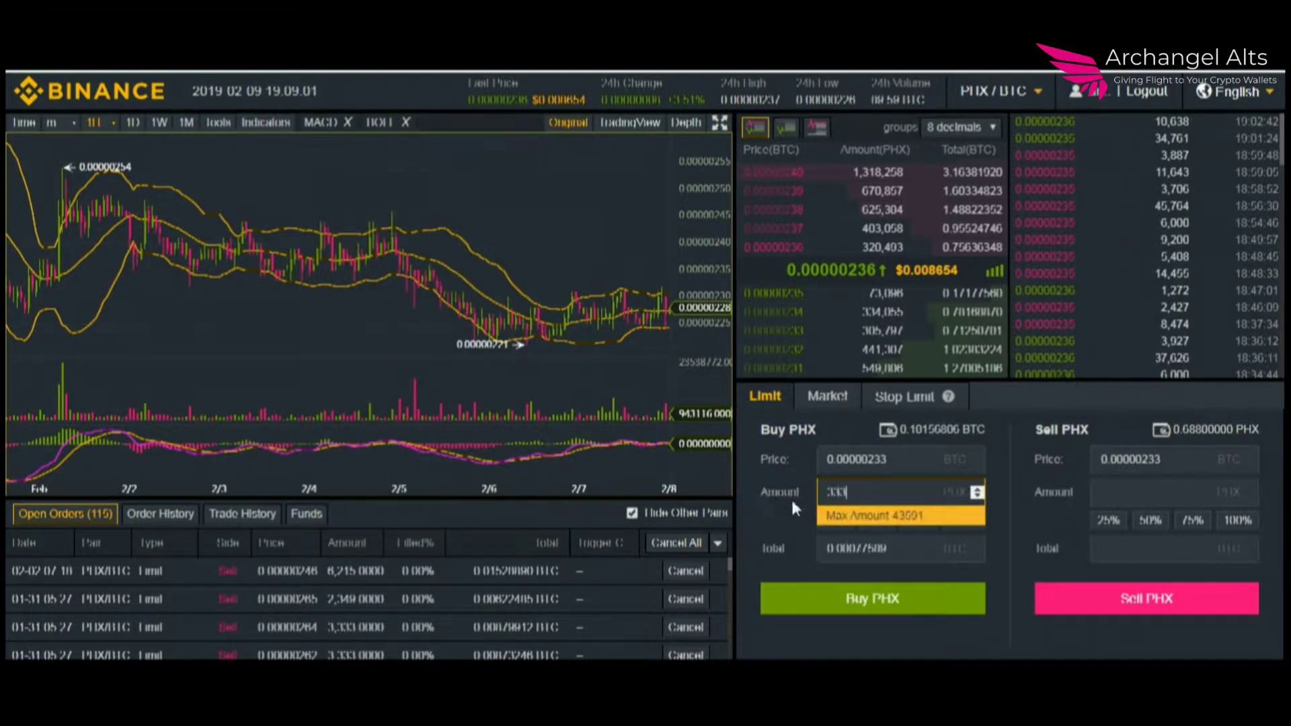
Set the limit buy order's total to 0.000222 BTC.
{"action": "left_click_drag", "start_coordinate": [864, 548], "coordinate": [889, 551]}
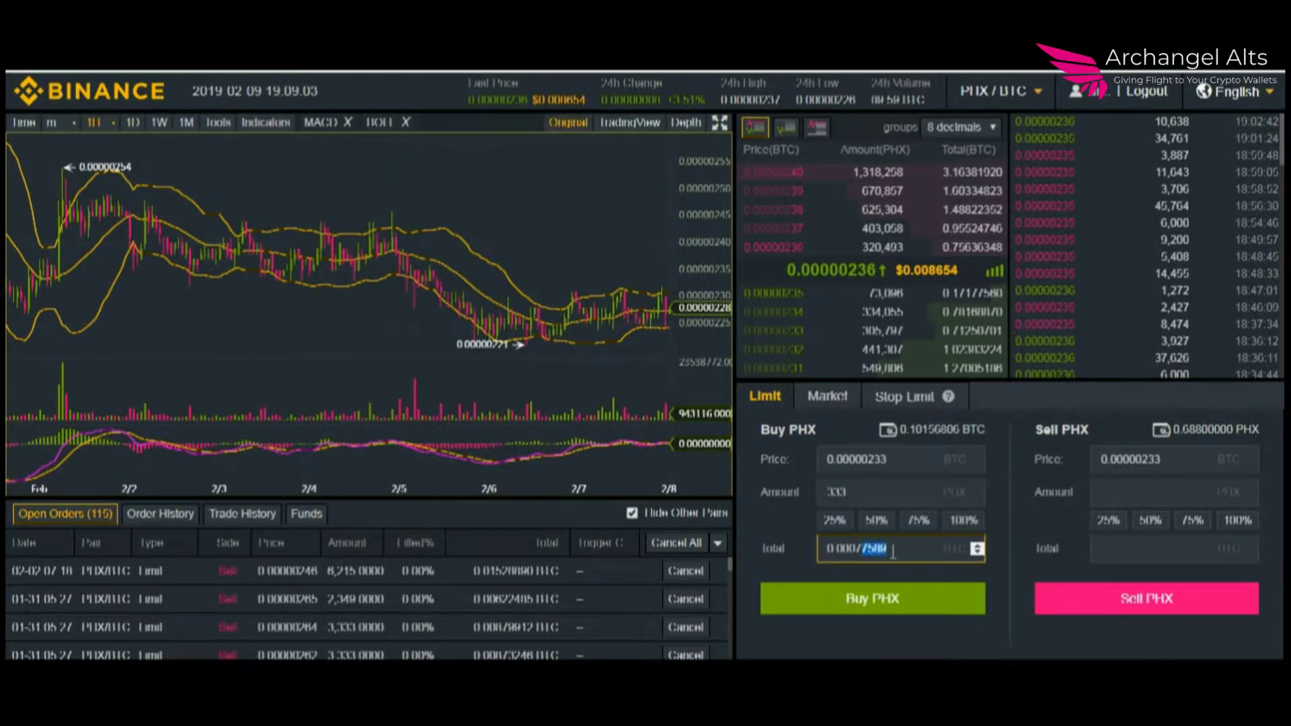
{"action": "left_click_drag", "start_coordinate": [856, 549], "coordinate": [893, 551]}
{"action": "type", "text": "222"}
{"action": "left_click", "coordinate": [881, 492]}
{"action": "left_click", "coordinate": [882, 464]}
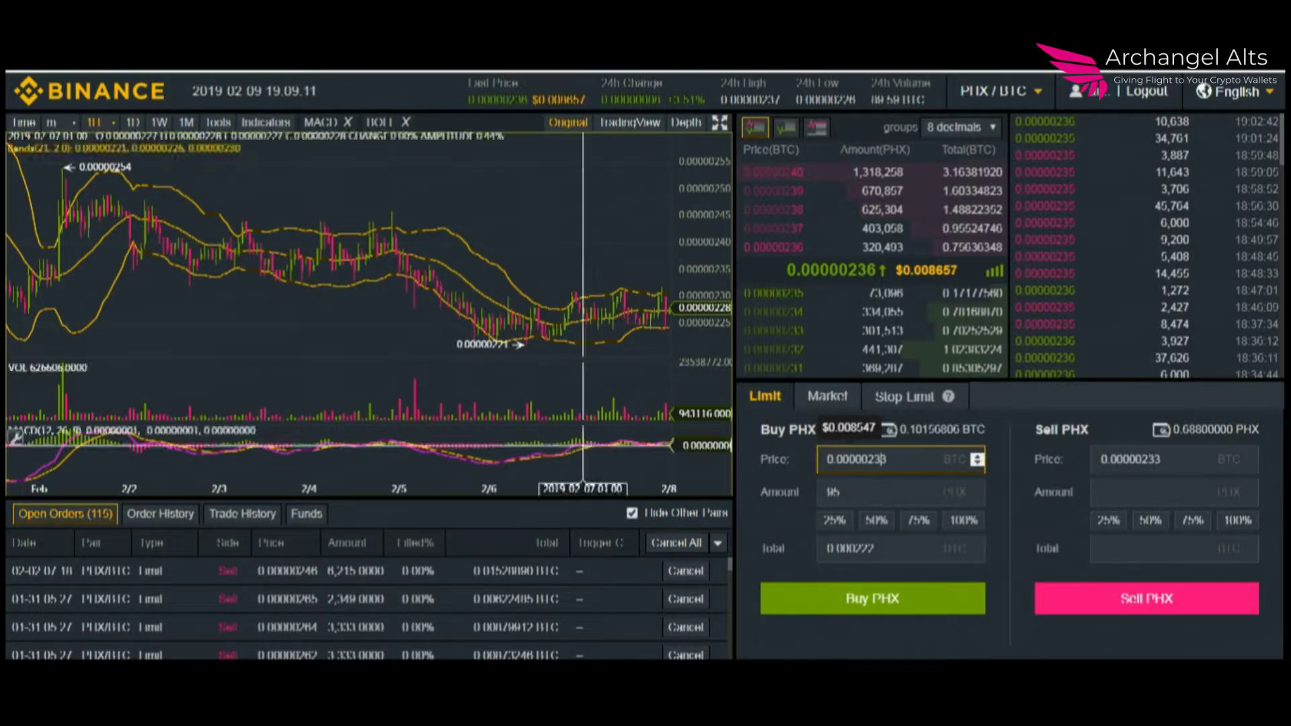
Fill the limit price 0.00000240 from the sell orders and look at the sell form's amount and price fields.
{"action": "left_click", "coordinate": [1157, 464]}
{"action": "left_click", "coordinate": [794, 173]}
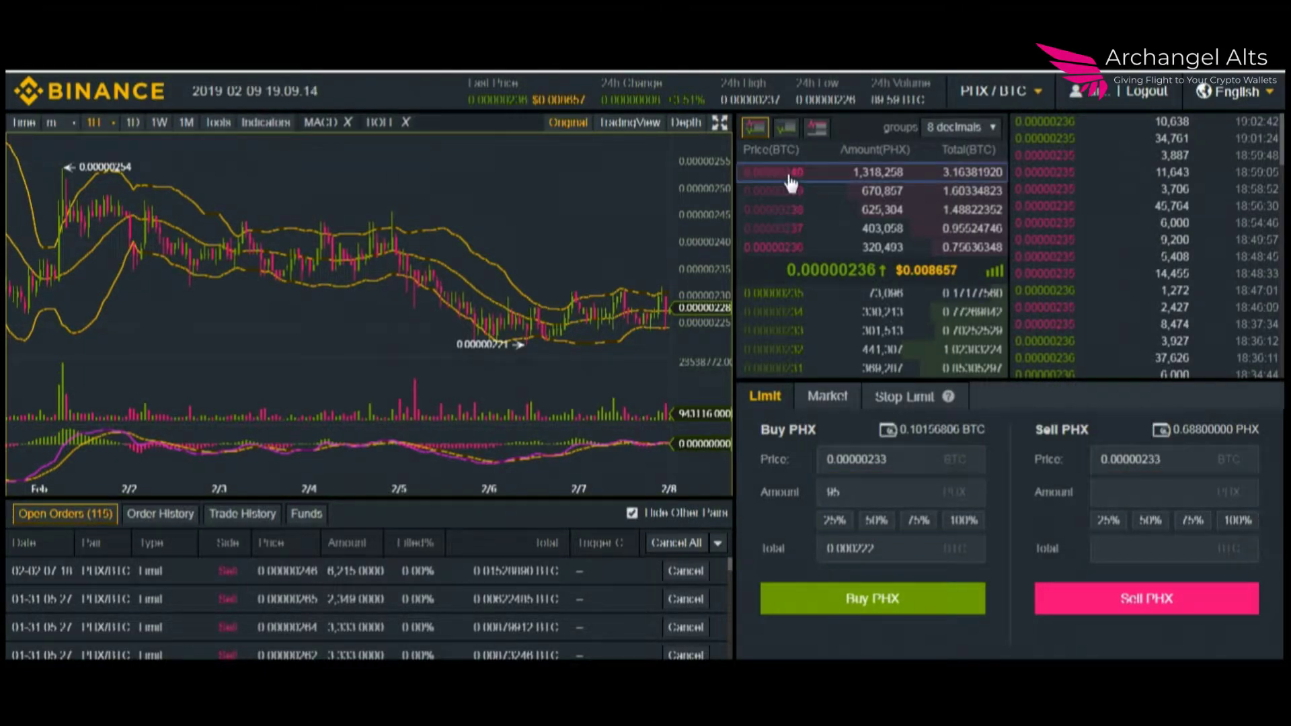
{"action": "left_click", "coordinate": [1152, 491]}
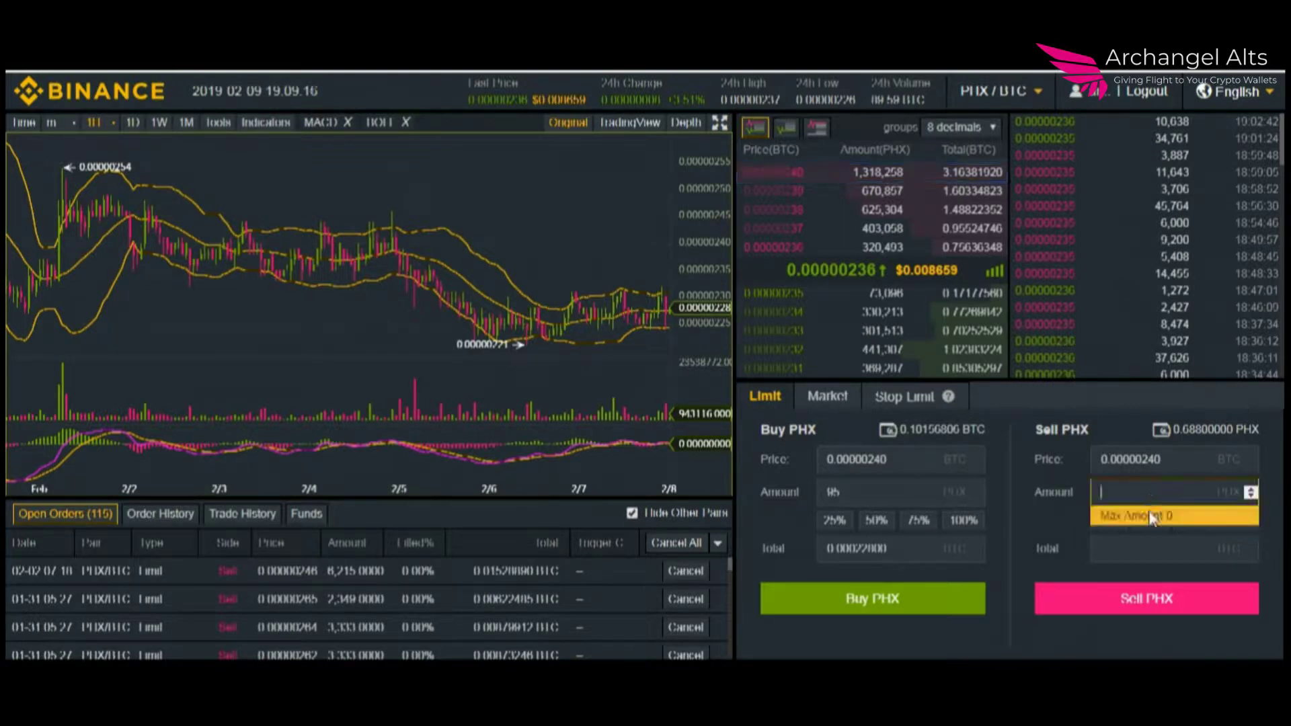
{"action": "left_click", "coordinate": [1043, 464]}
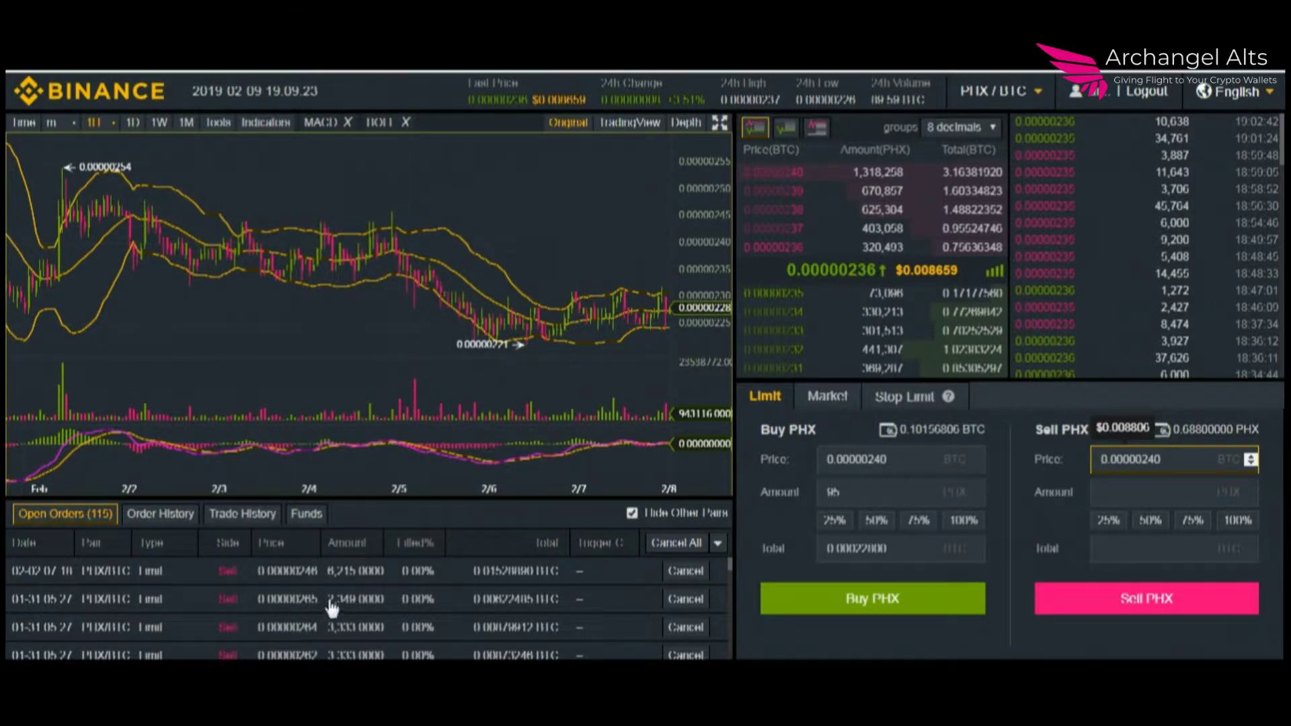
Review the open PHX/BTC orders down to the oldest and return to the newest.
{"action": "scroll", "coordinate": [332, 608], "scroll_direction": "down", "scroll_amount": 2}
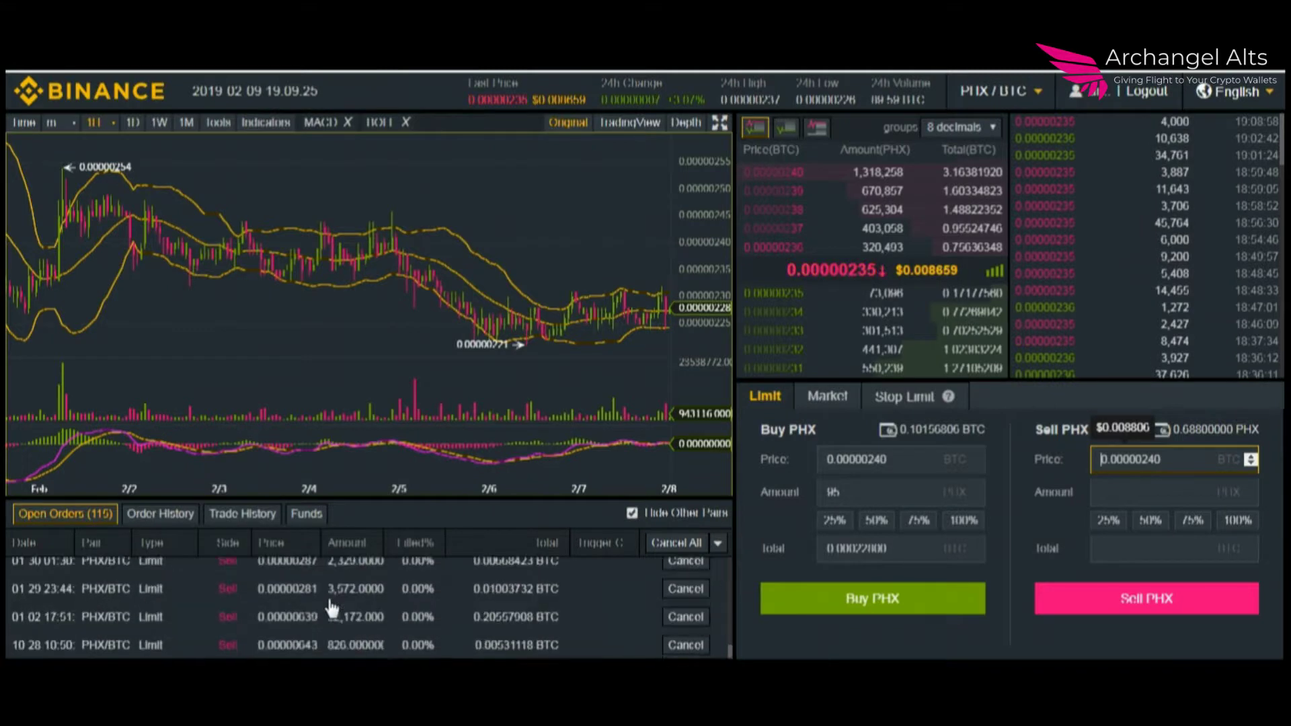
{"action": "scroll", "coordinate": [332, 608], "scroll_direction": "up", "scroll_amount": 2}
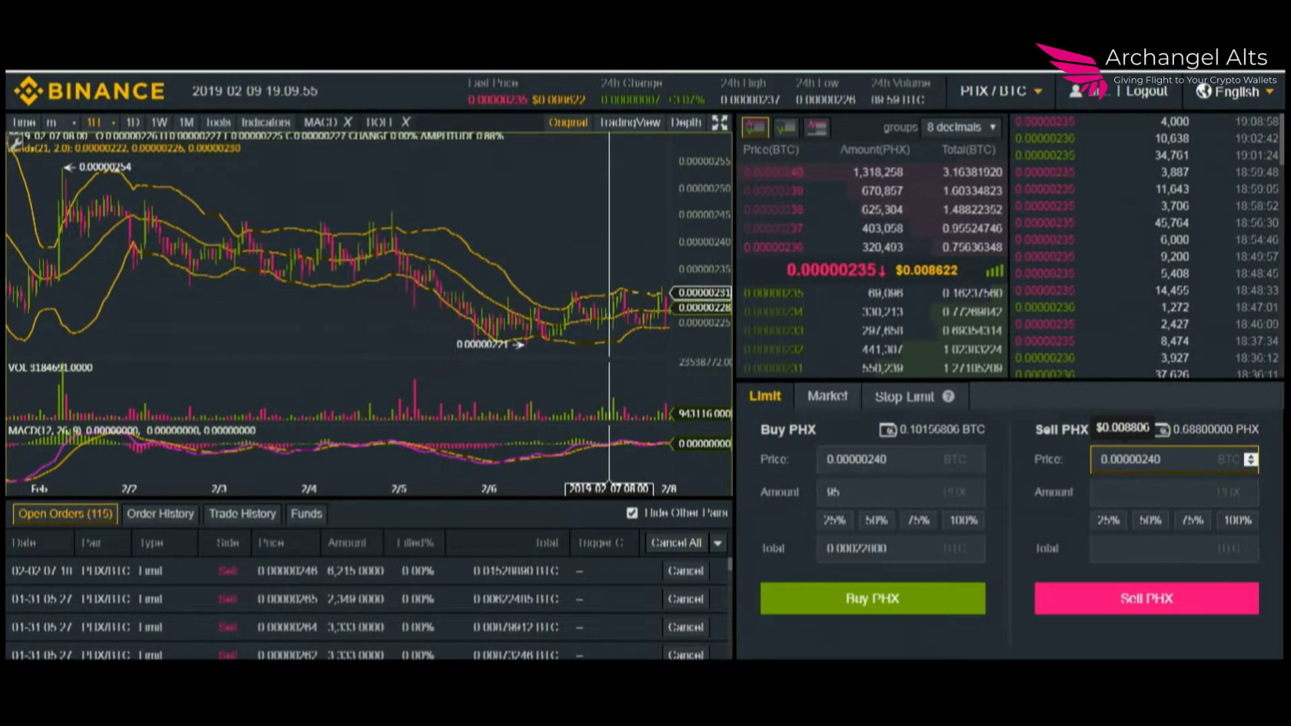
{"action": "left_click", "coordinate": [498, 232]}
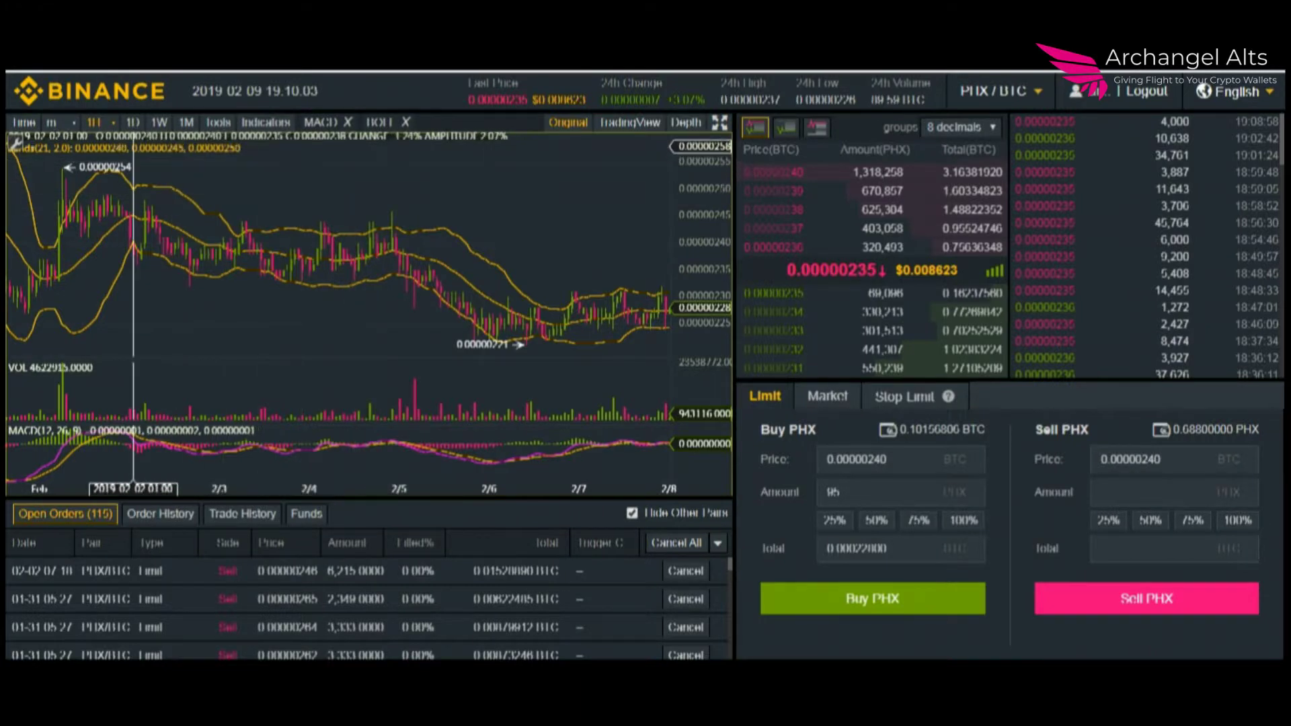
Switch the PHX/BTC chart to daily candles and inspect the recent candles up close before returning to the wide view.
{"action": "left_click", "coordinate": [133, 123]}
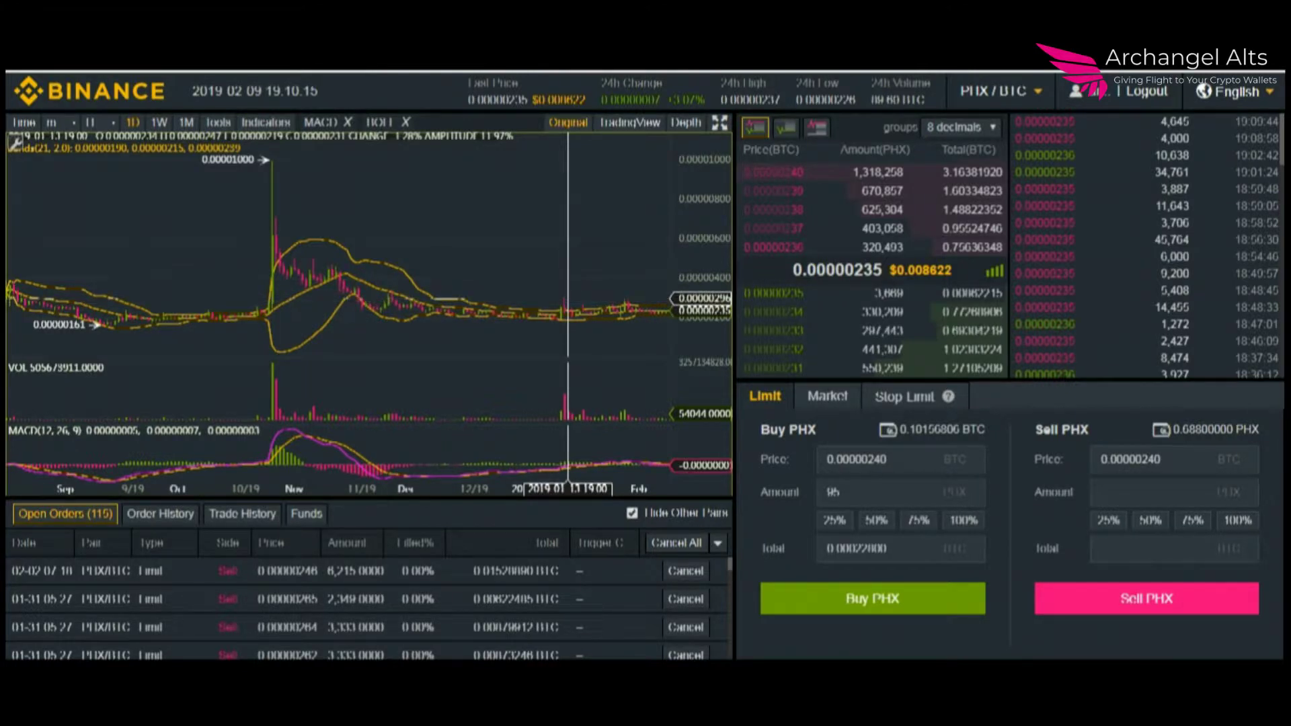
{"action": "scroll", "coordinate": [569, 297], "scroll_direction": "up", "scroll_amount": 5}
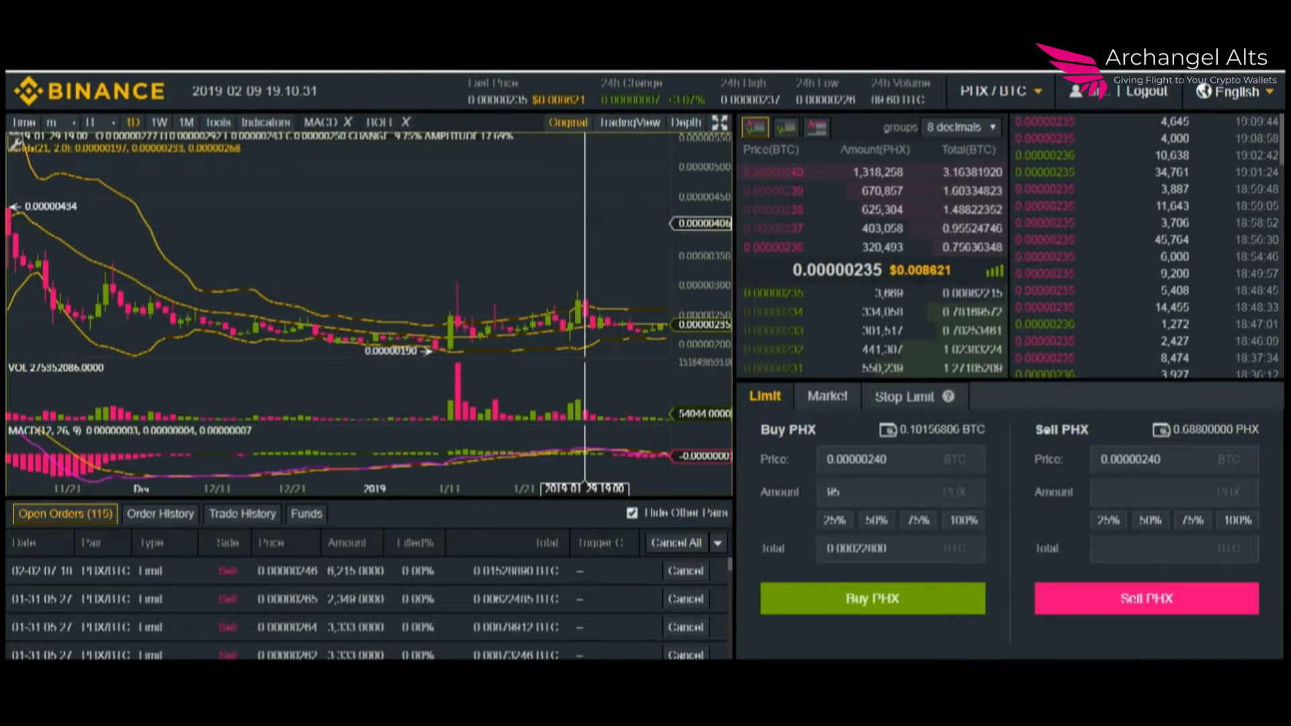
{"action": "scroll", "coordinate": [552, 257], "scroll_direction": "up", "scroll_amount": 3}
{"action": "scroll", "coordinate": [552, 257], "scroll_direction": "down", "scroll_amount": 5}
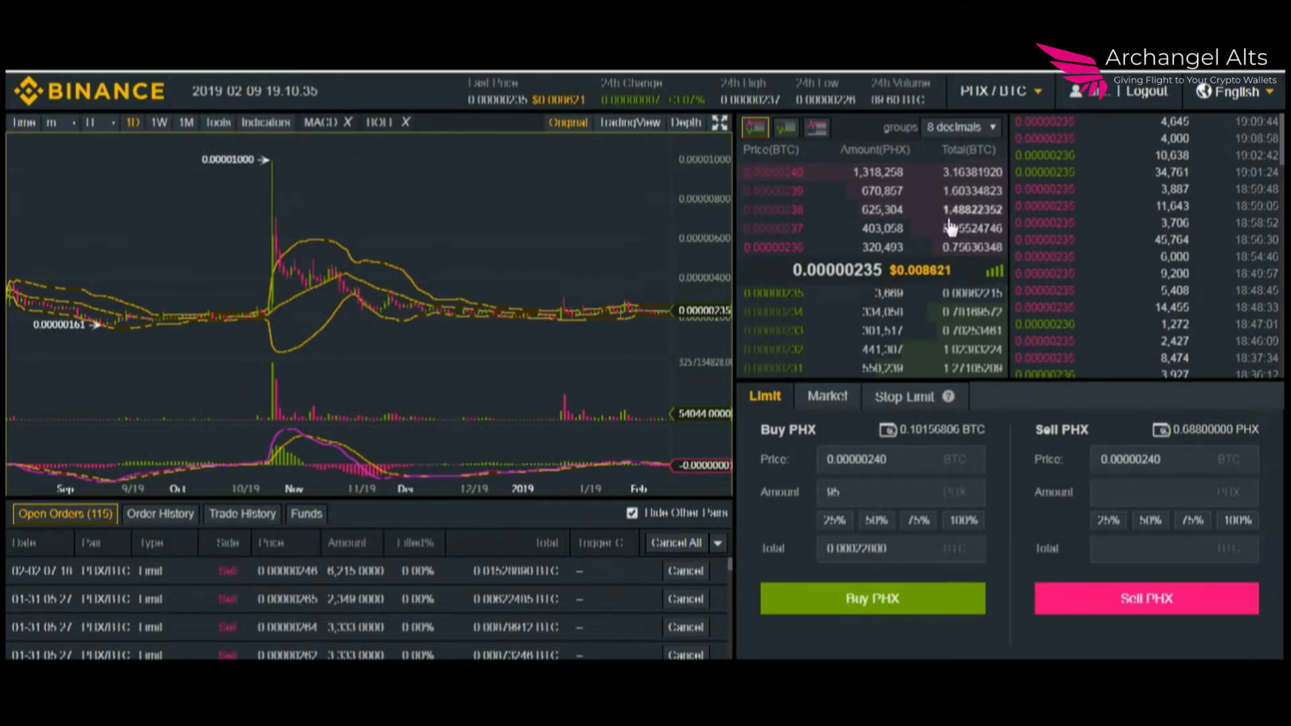
Browse the USD market pairs in the pair list and toggle LINK/USDC as a favorite on and off.
{"action": "left_click", "coordinate": [1012, 98]}
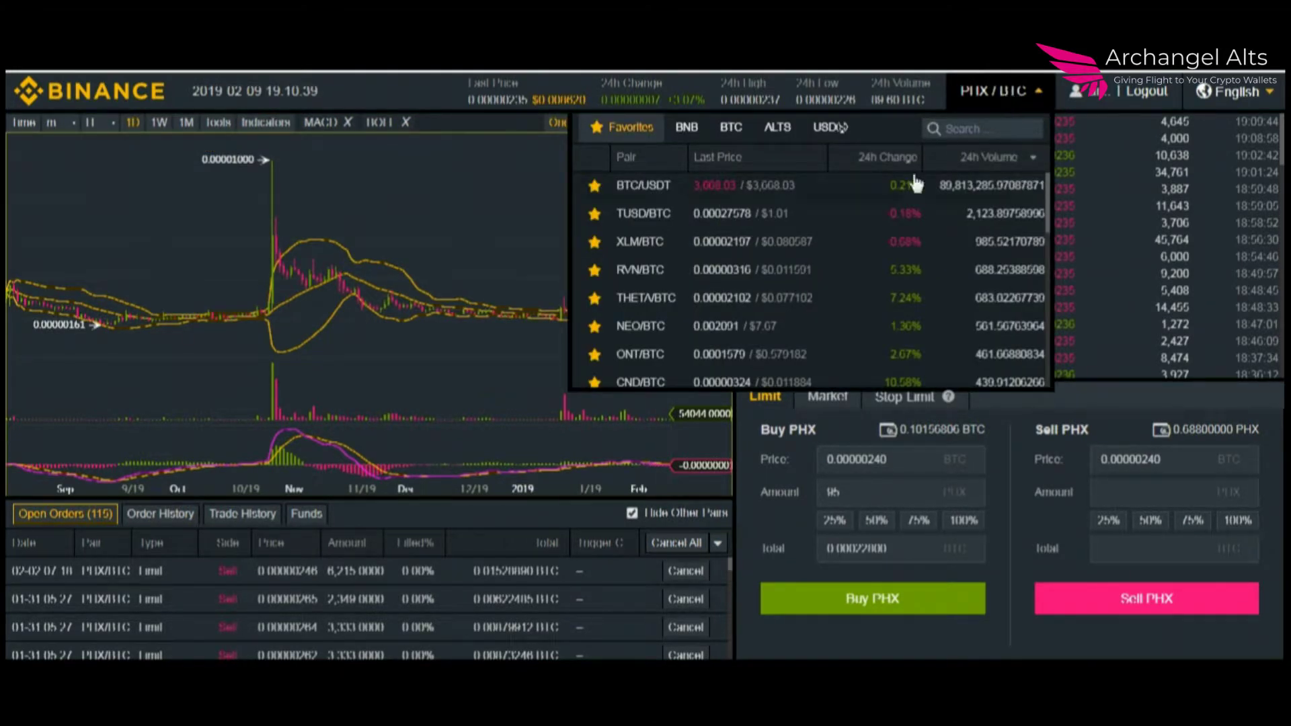
{"action": "left_click", "coordinate": [836, 131]}
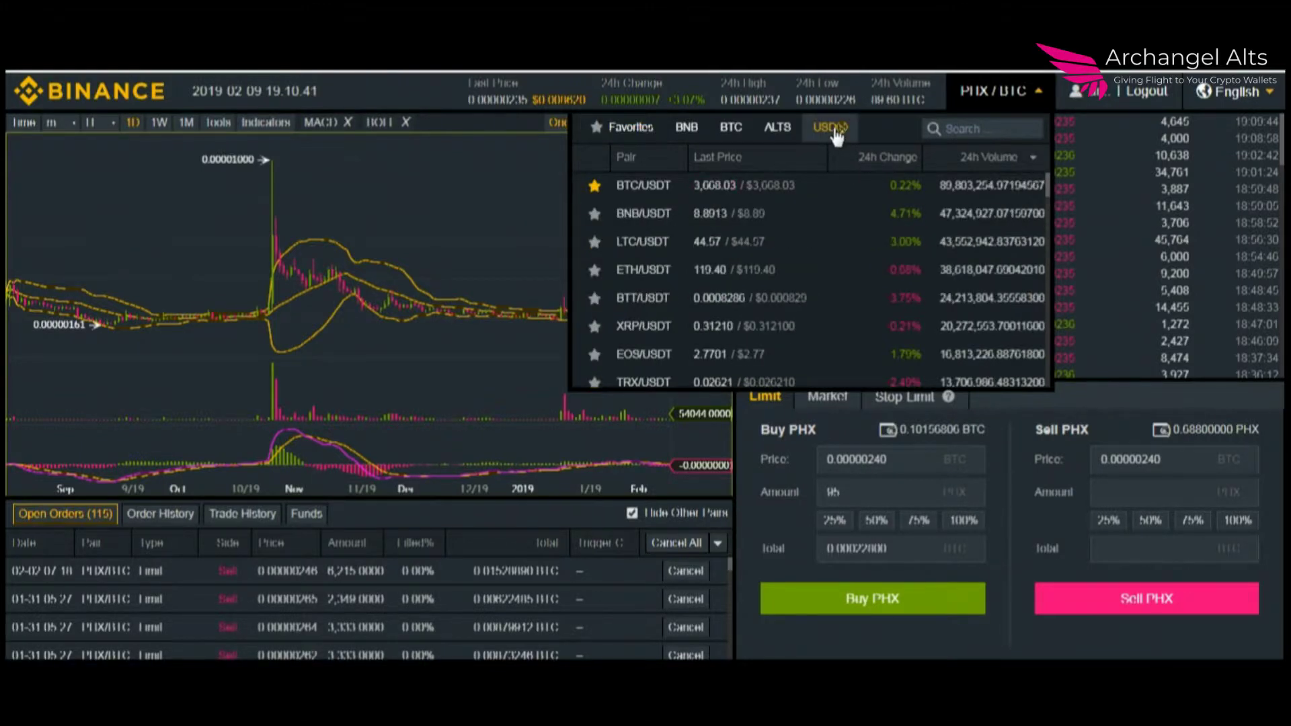
{"action": "scroll", "coordinate": [663, 262], "scroll_direction": "down", "scroll_amount": 10}
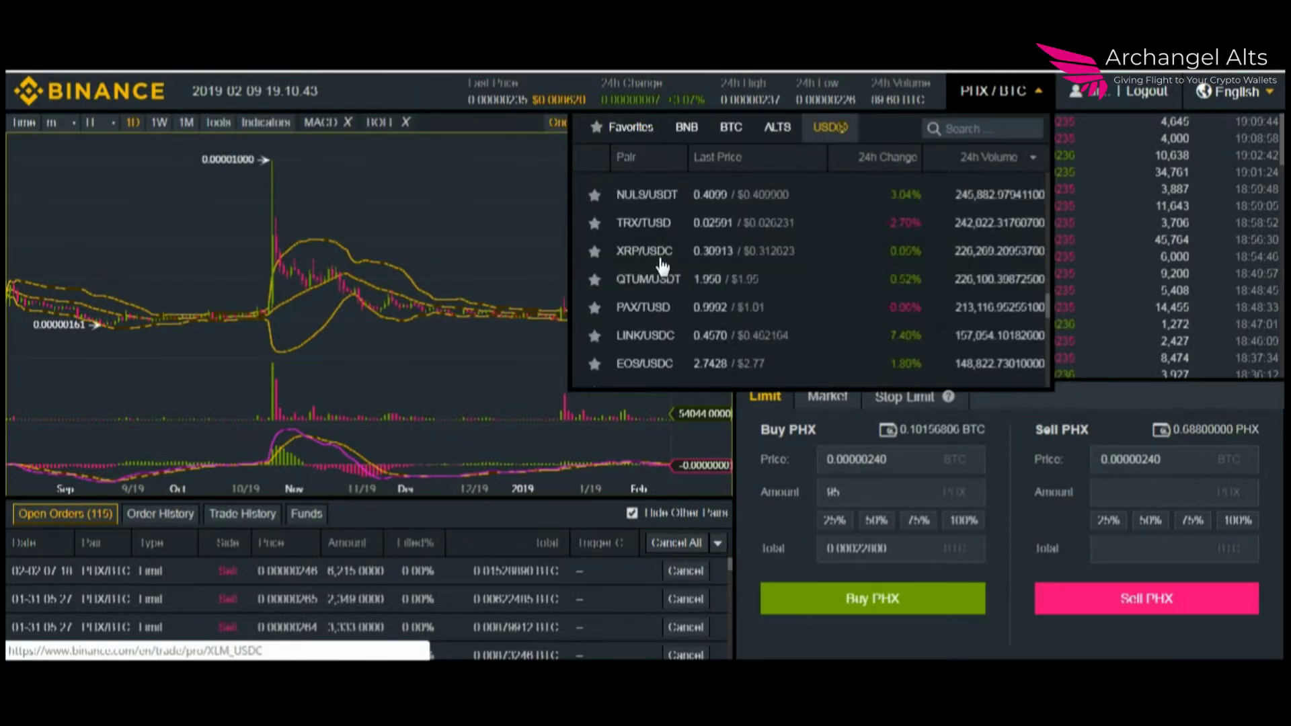
{"action": "scroll", "coordinate": [663, 263], "scroll_direction": "down", "scroll_amount": 10}
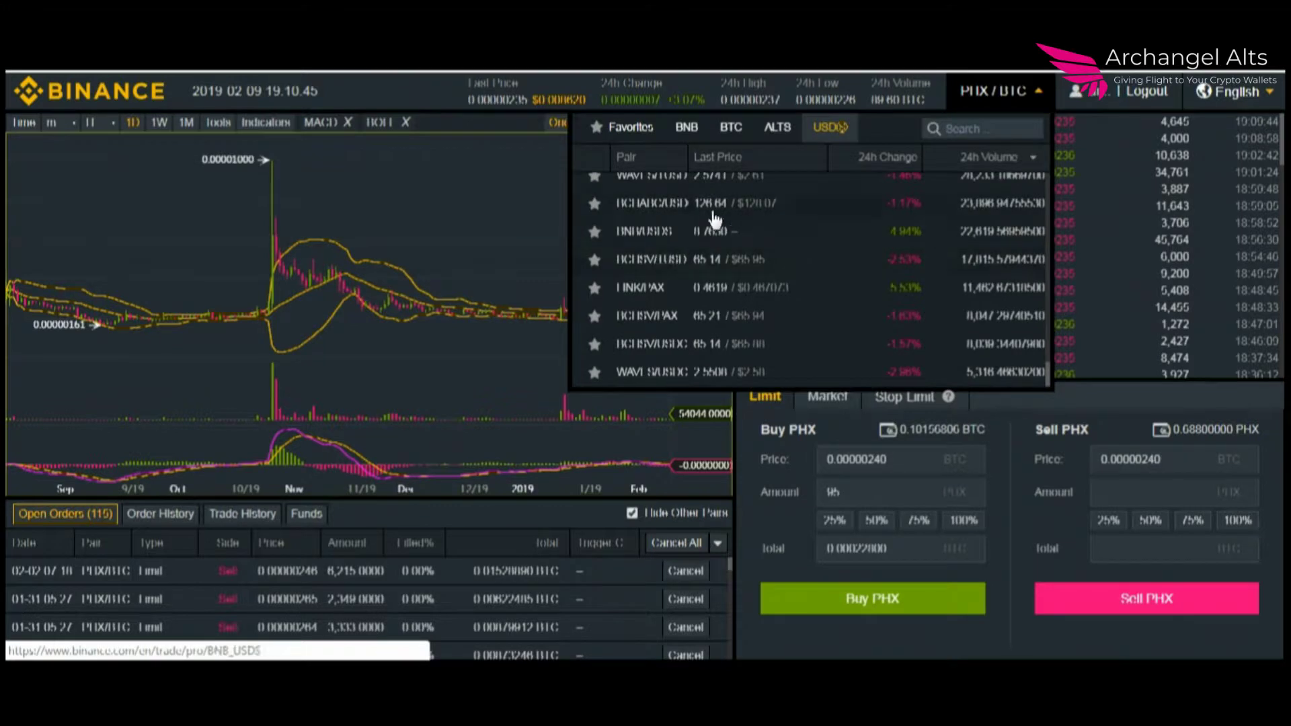
{"action": "scroll", "coordinate": [666, 225], "scroll_direction": "up", "scroll_amount": 5}
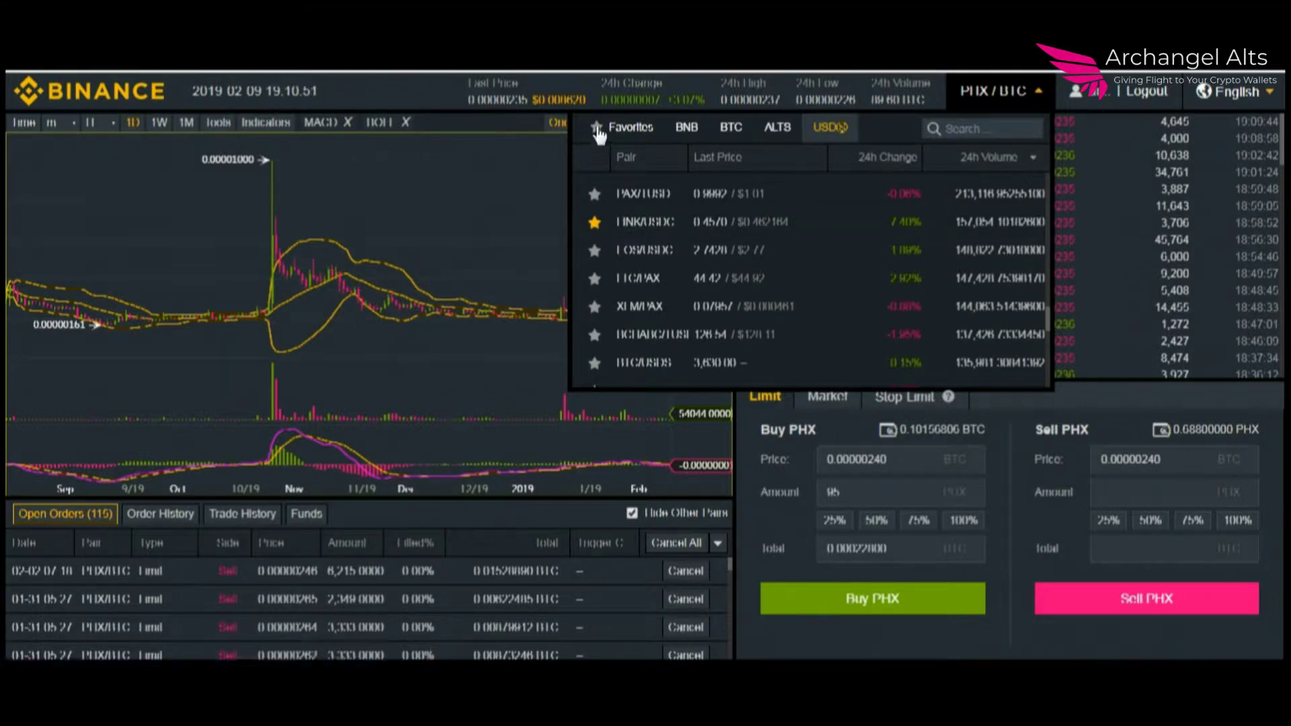
{"action": "left_click", "coordinate": [595, 222]}
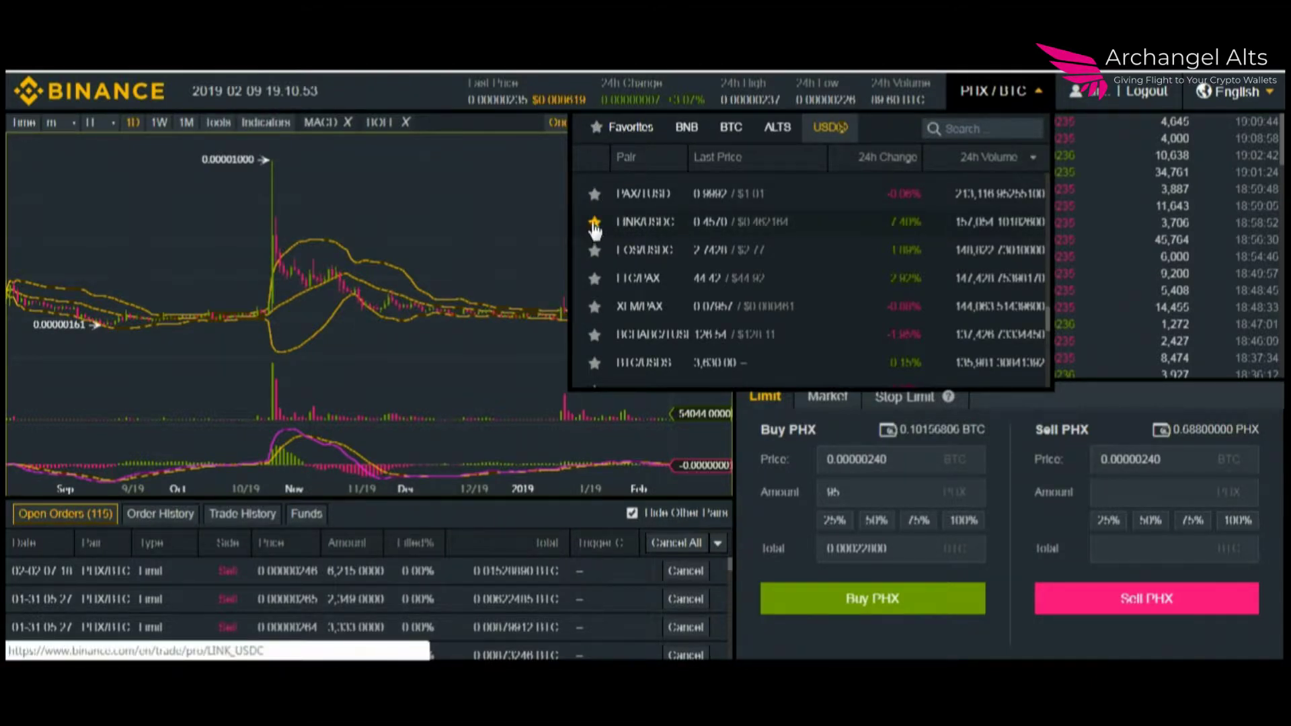
Sort the USD market pairs by 24h volume, 24h change and last price, ending with the highest price first.
{"action": "left_click", "coordinate": [1006, 166]}
{"action": "left_click", "coordinate": [1006, 165]}
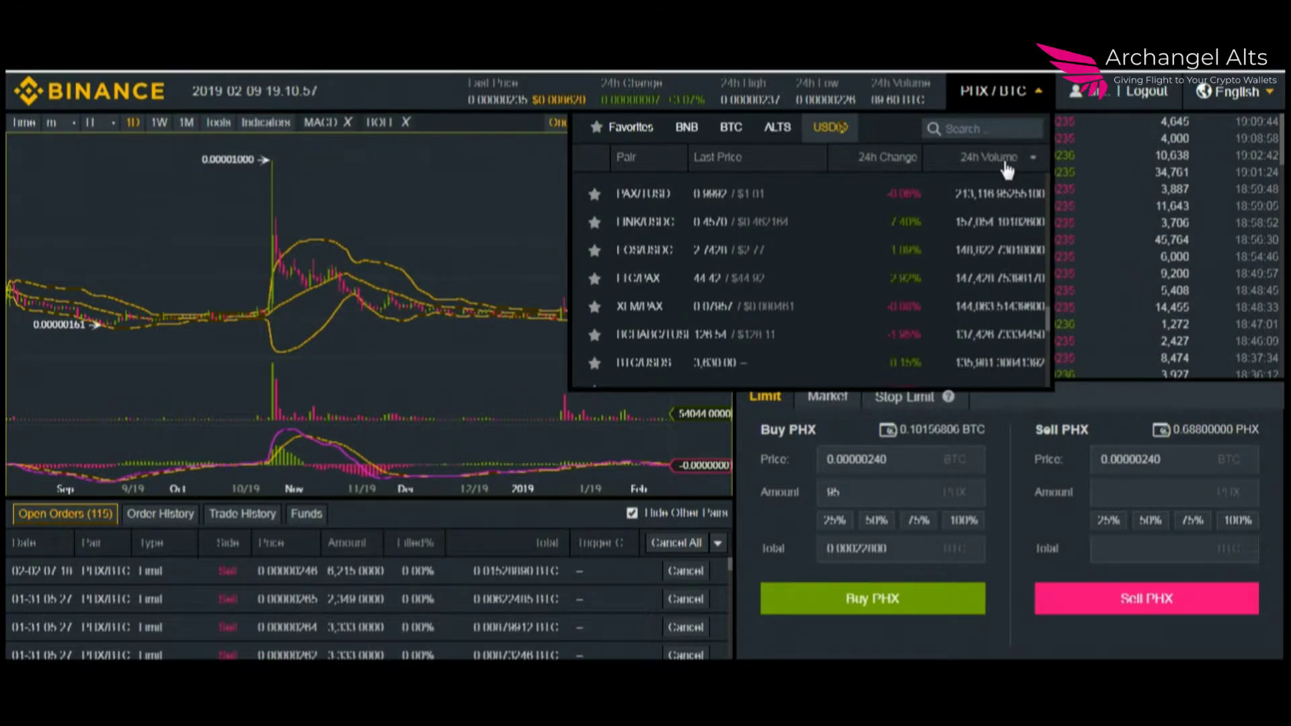
{"action": "left_click", "coordinate": [891, 165]}
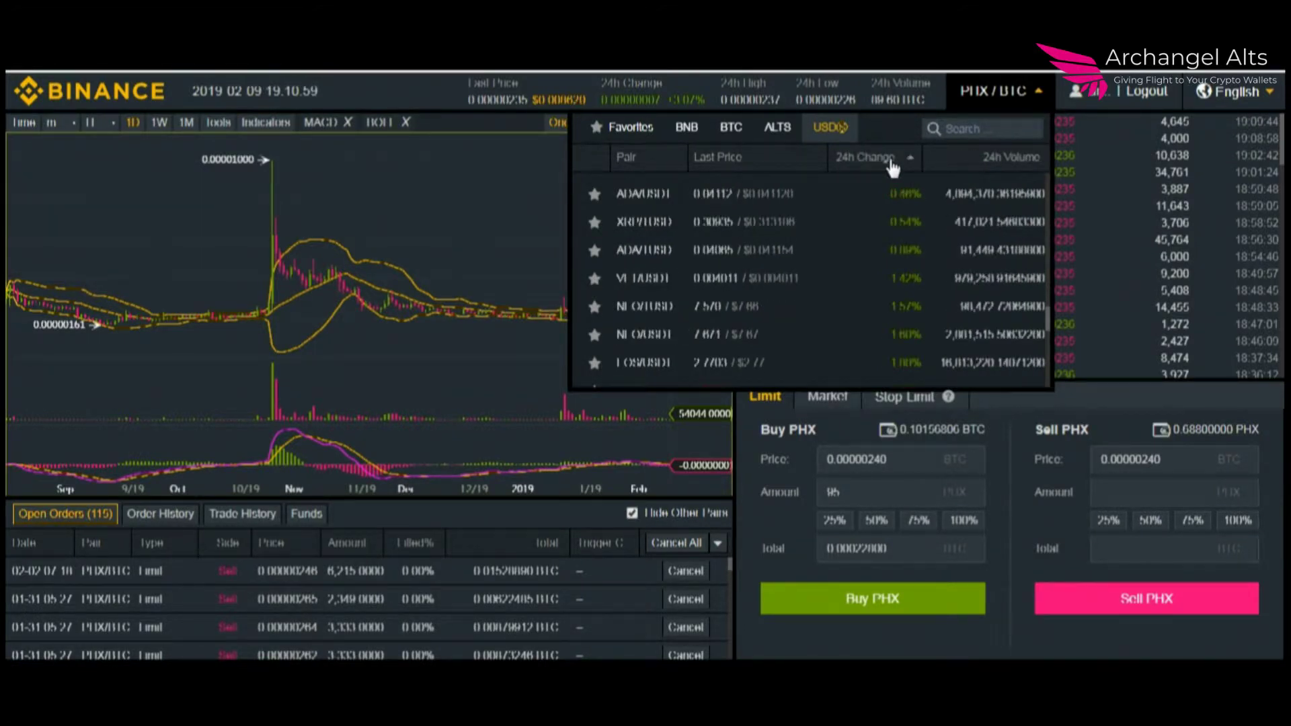
{"action": "left_click", "coordinate": [737, 167]}
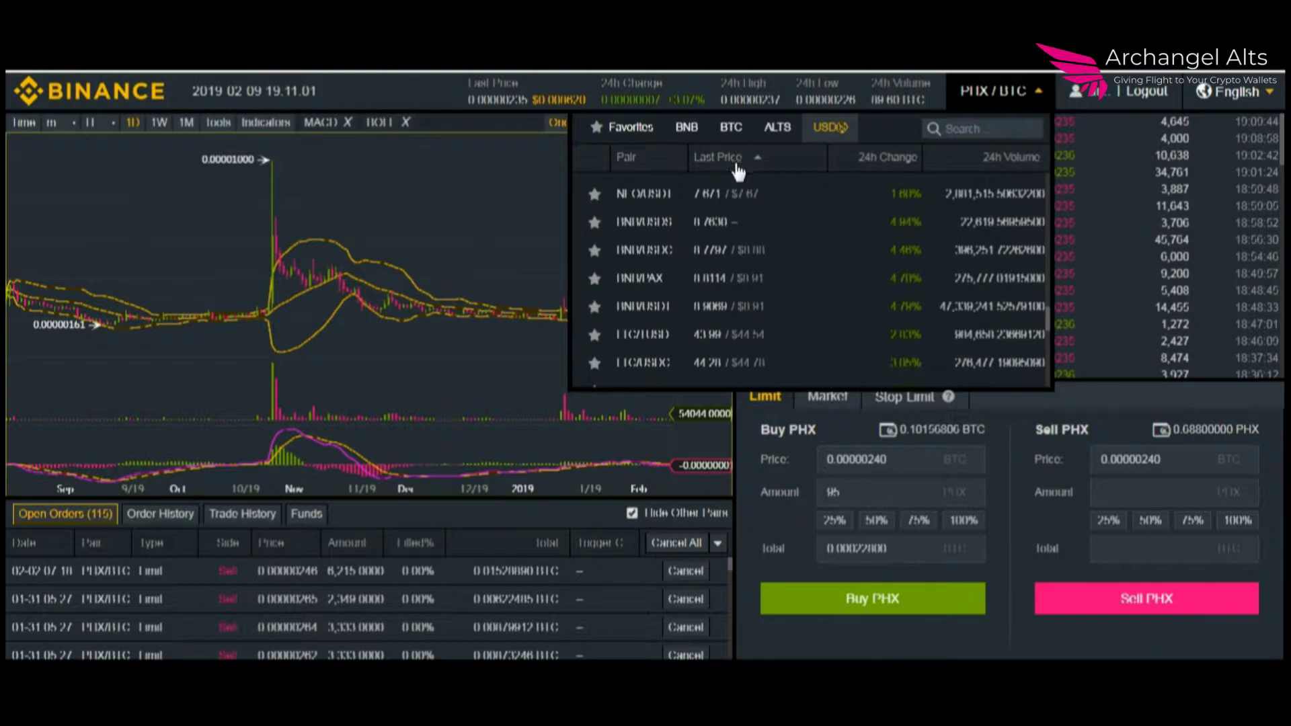
{"action": "scroll", "coordinate": [782, 220], "scroll_direction": "up", "scroll_amount": 10}
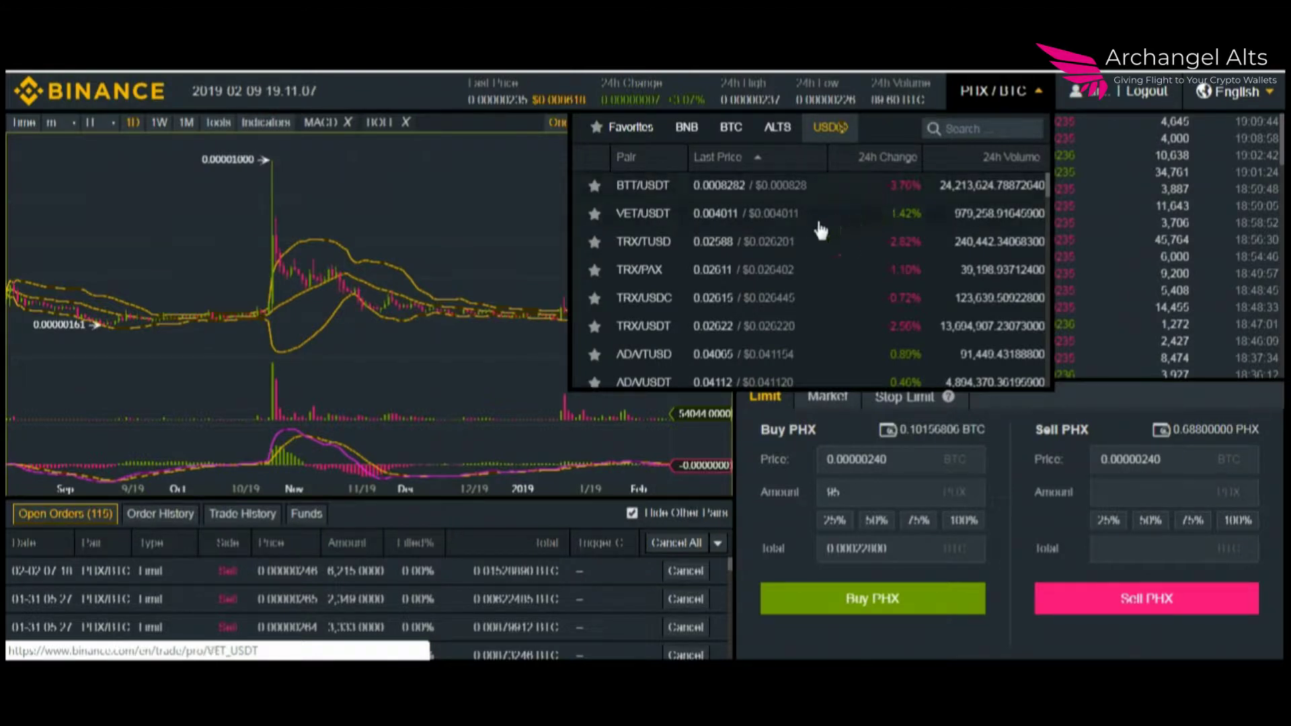
{"action": "left_click", "coordinate": [757, 159]}
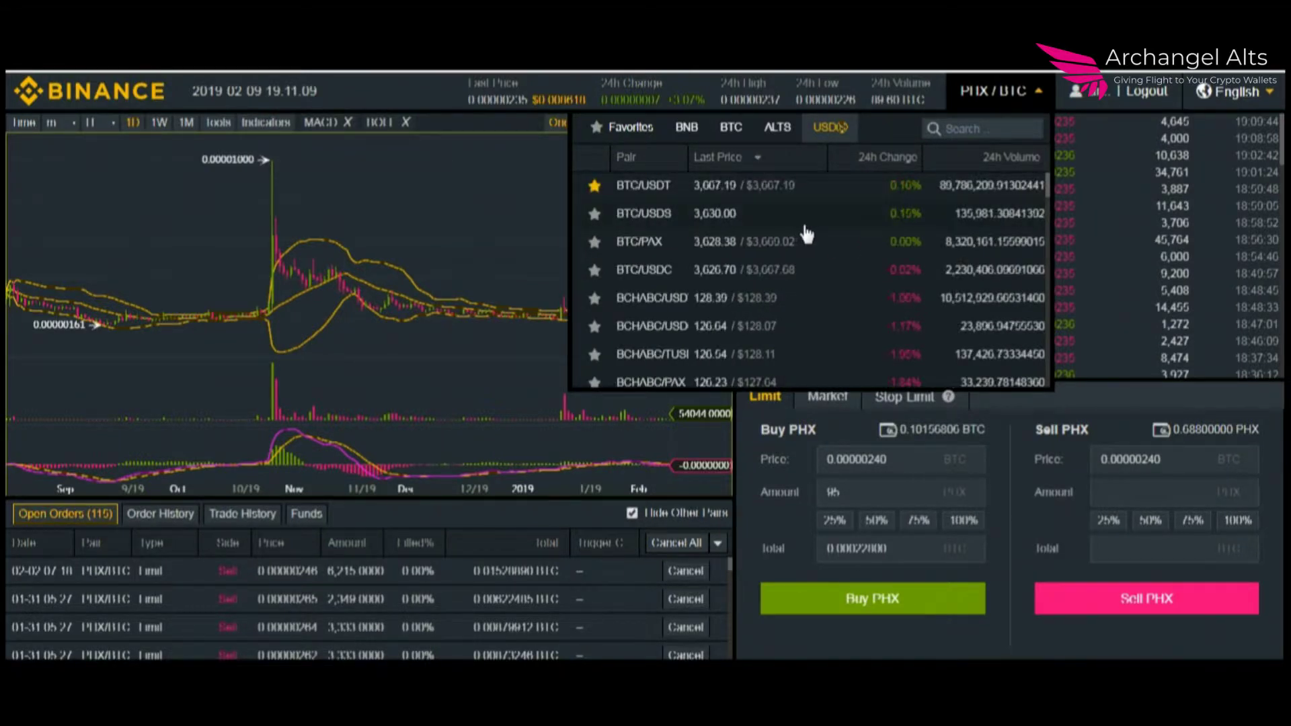
{"action": "scroll", "coordinate": [807, 232], "scroll_direction": "down", "scroll_amount": 3}
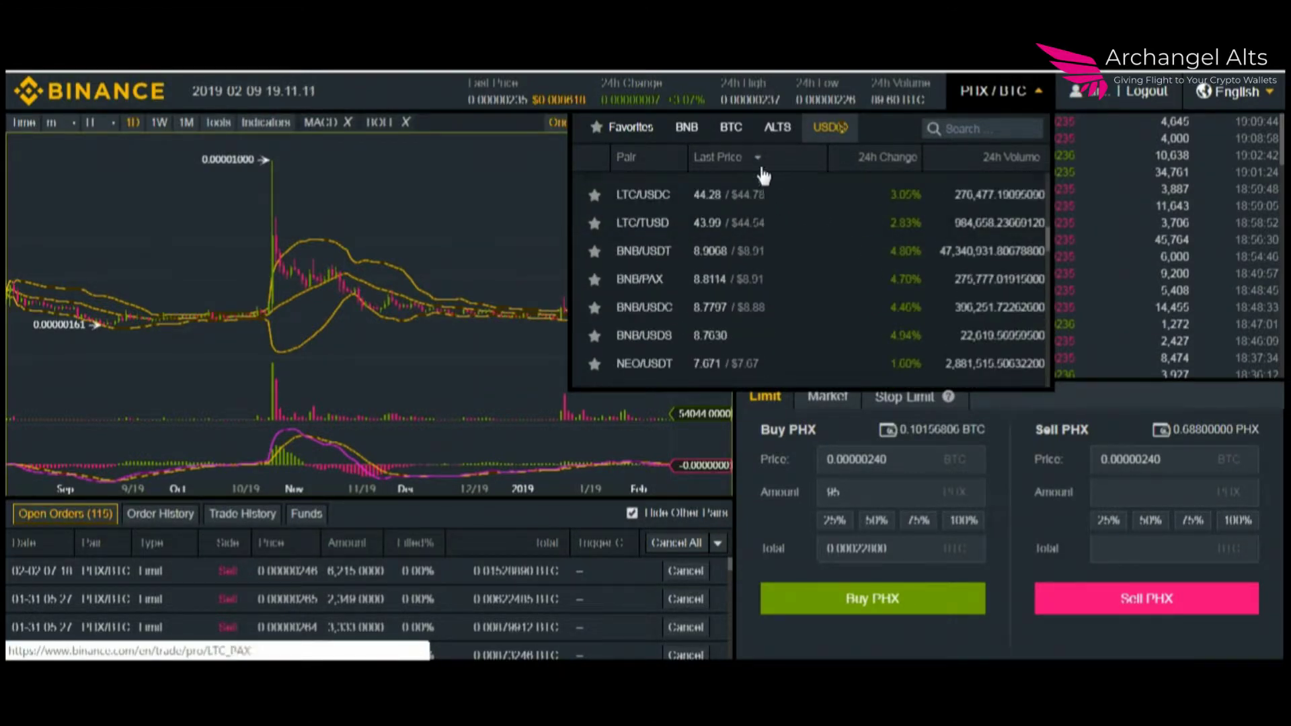
List the BTC market pairs from the lowest last price and open the NPXS/BTC trading pair.
{"action": "left_click", "coordinate": [731, 129]}
{"action": "left_click", "coordinate": [737, 168]}
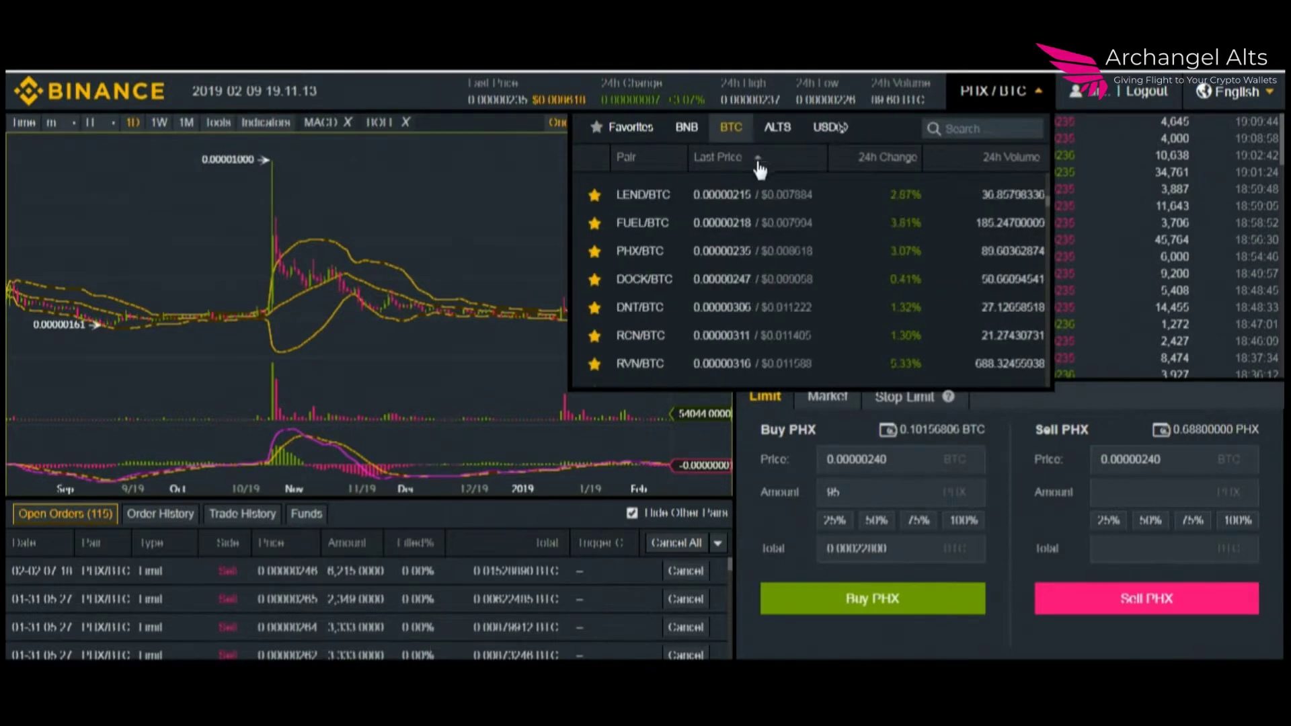
{"action": "scroll", "coordinate": [781, 241], "scroll_direction": "up", "scroll_amount": 5}
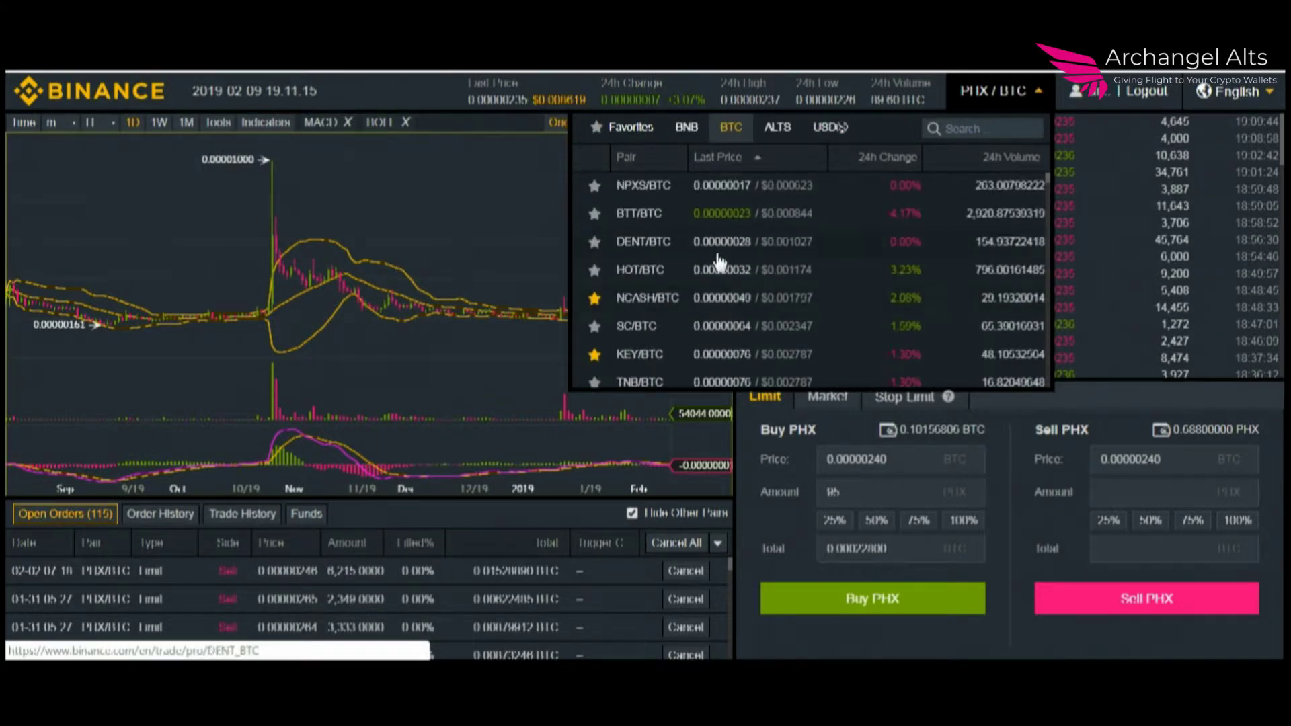
{"action": "left_click", "coordinate": [732, 195]}
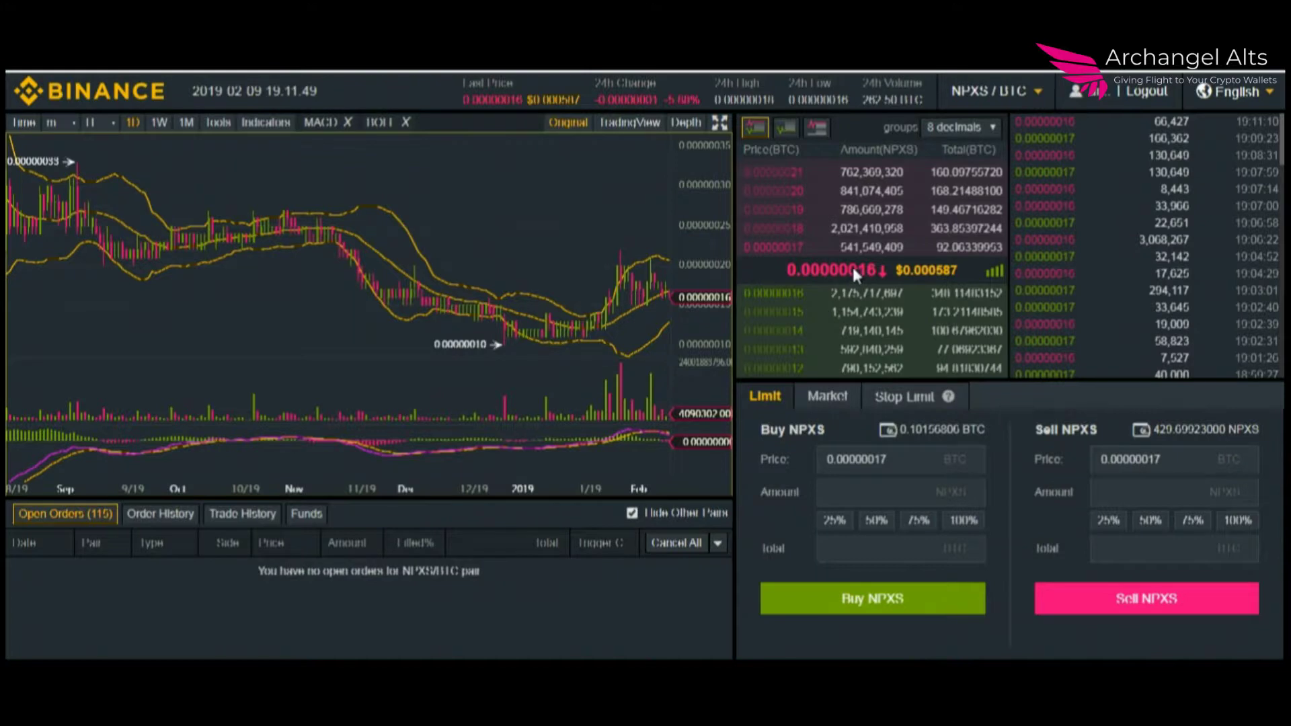
Sort the BTC market pairs by last price both ways, 24h volume and highest 24h change, and close the pair list.
{"action": "left_click", "coordinate": [1009, 98]}
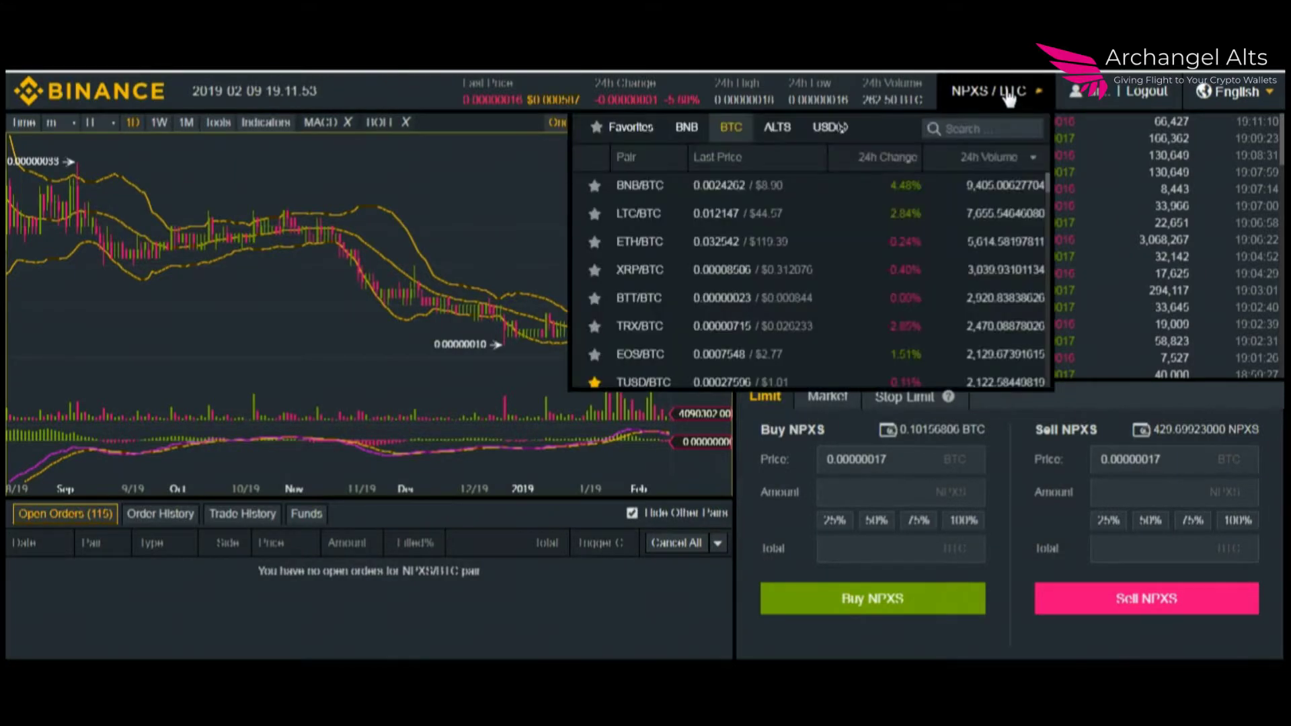
{"action": "left_click", "coordinate": [721, 160]}
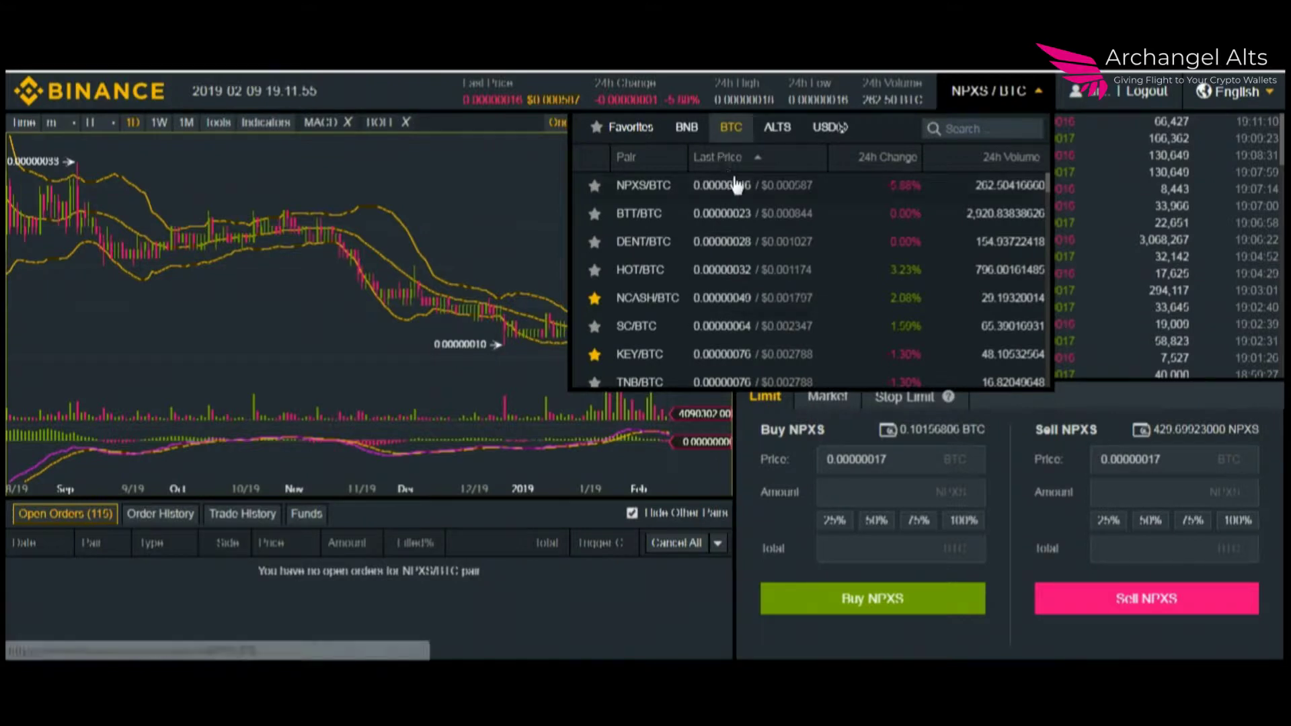
{"action": "left_click", "coordinate": [721, 159]}
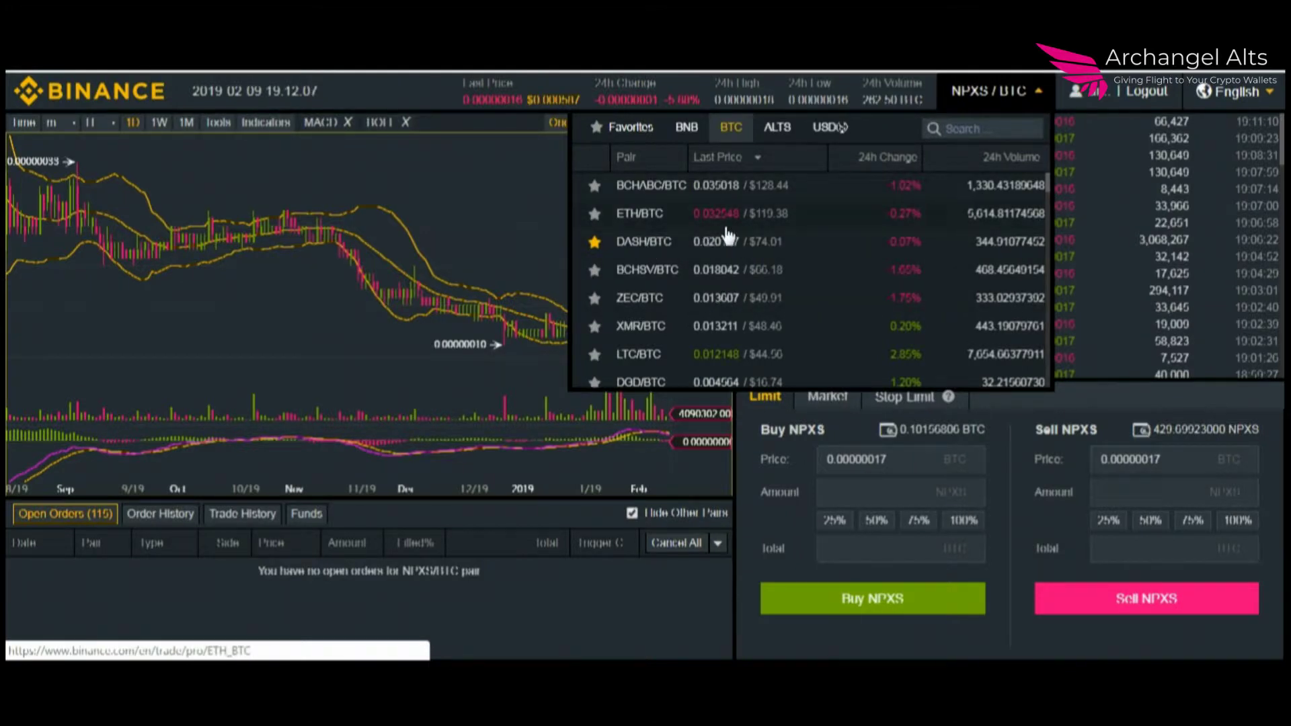
{"action": "left_click", "coordinate": [1020, 164]}
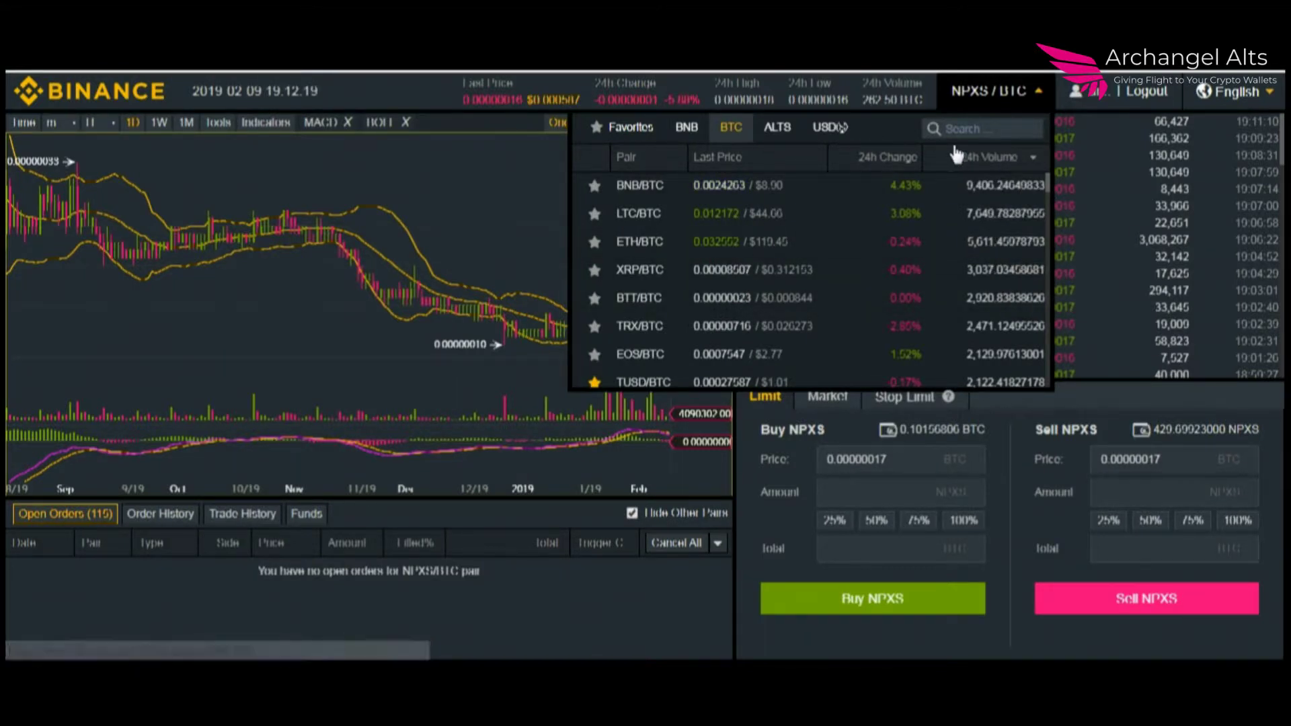
{"action": "left_click", "coordinate": [878, 162]}
{"action": "left_click", "coordinate": [878, 162]}
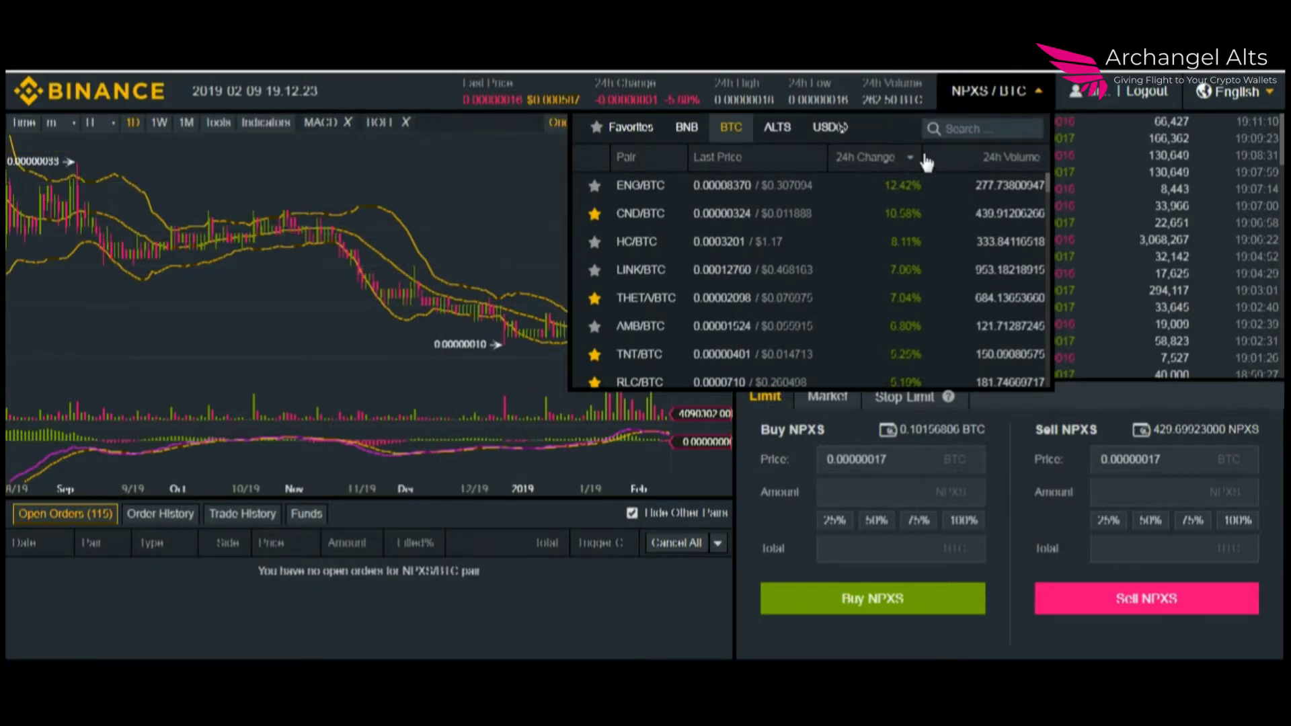
{"action": "left_click", "coordinate": [992, 92]}
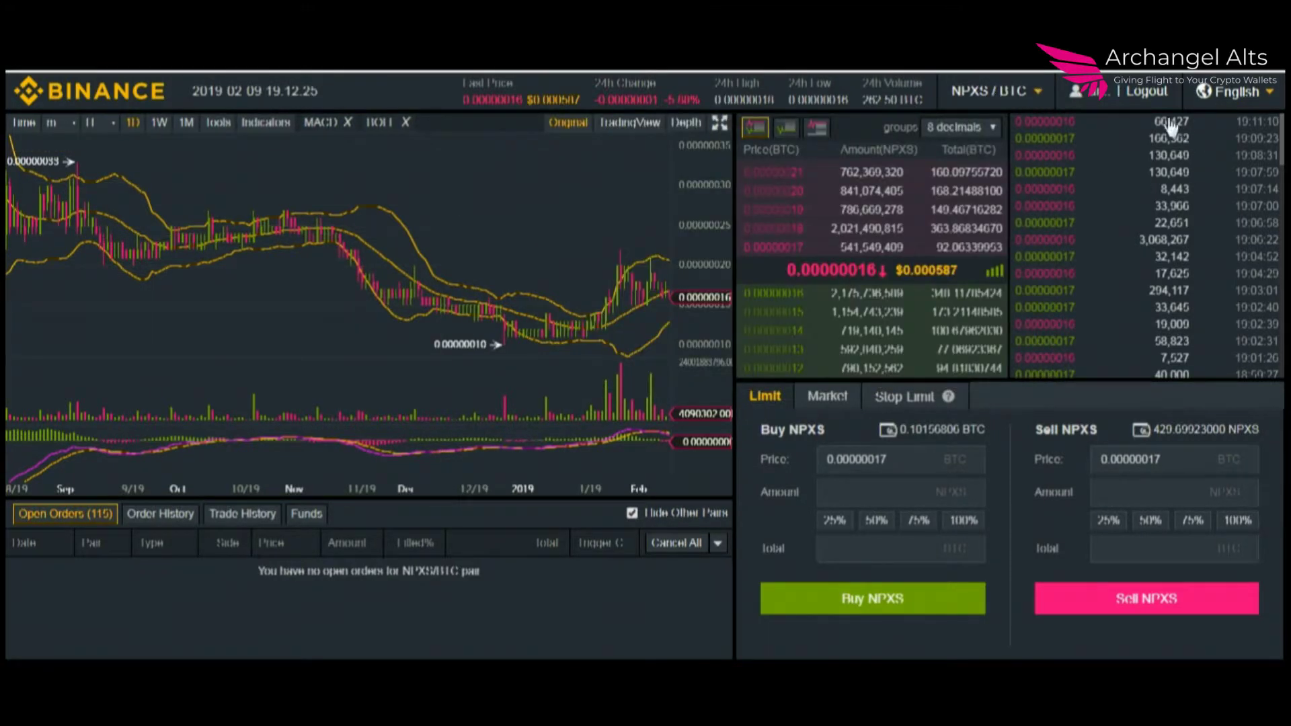
{"action": "left_click", "coordinate": [1274, 94]}
{"action": "left_click", "coordinate": [1275, 94]}
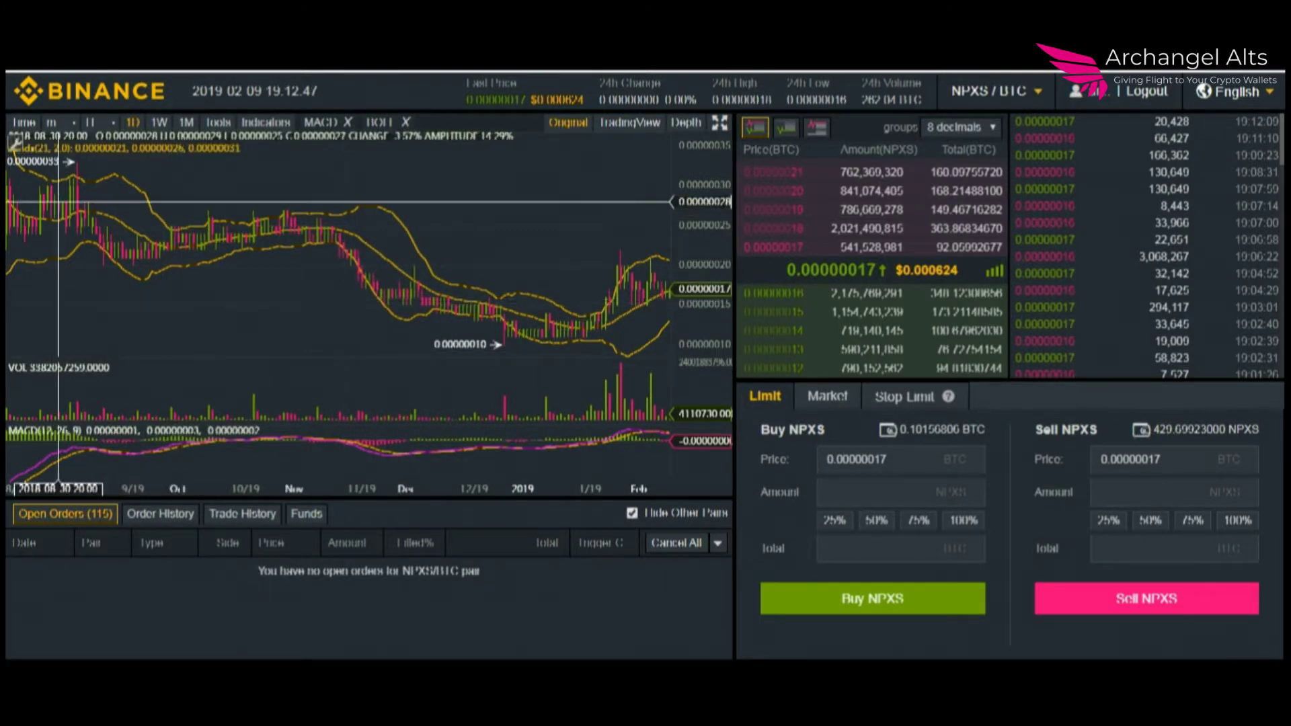
Switch the chart to the Time line view and open AION/BTC from the alphabetically sorted BTC market pairs.
{"action": "left_click", "coordinate": [23, 126]}
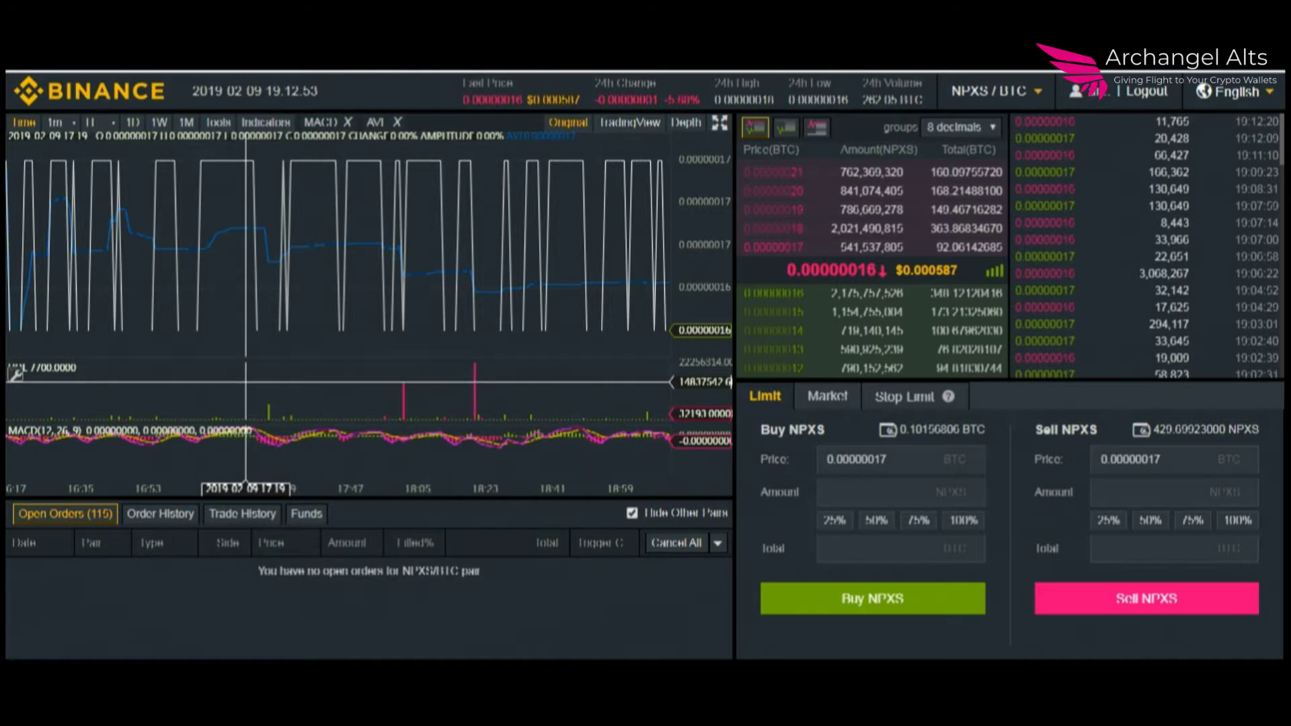
{"action": "left_click", "coordinate": [1006, 102]}
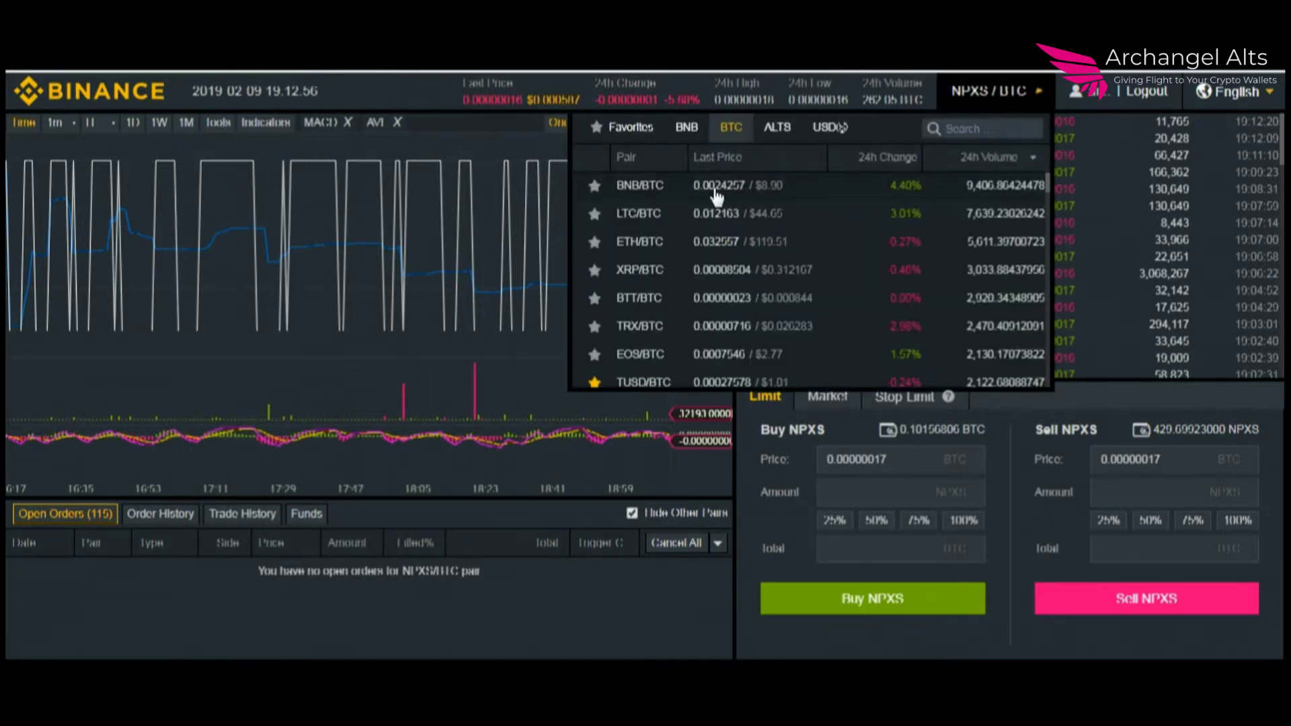
{"action": "left_click", "coordinate": [628, 159]}
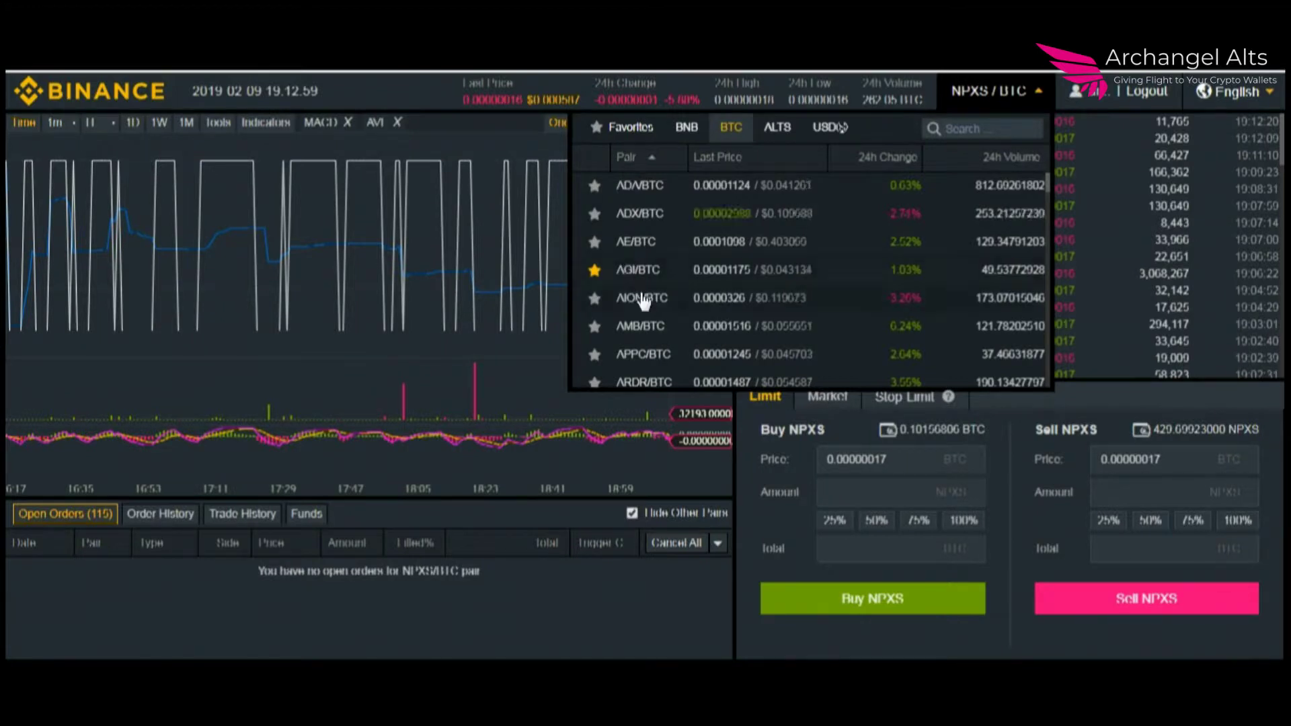
{"action": "left_click", "coordinate": [643, 298]}
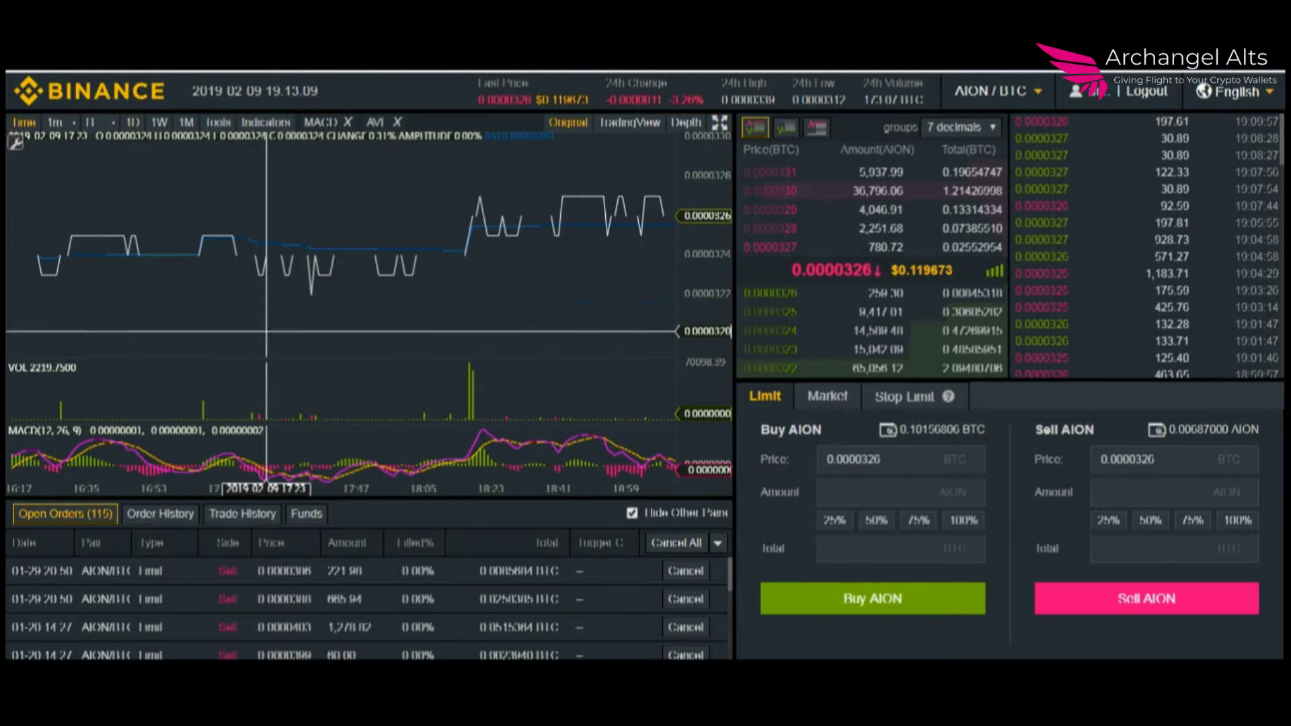
Set the AION/BTC chart to 1-minute candles and remove the MACD and MA indicators.
{"action": "mouse_move", "coordinate": [59, 126]}
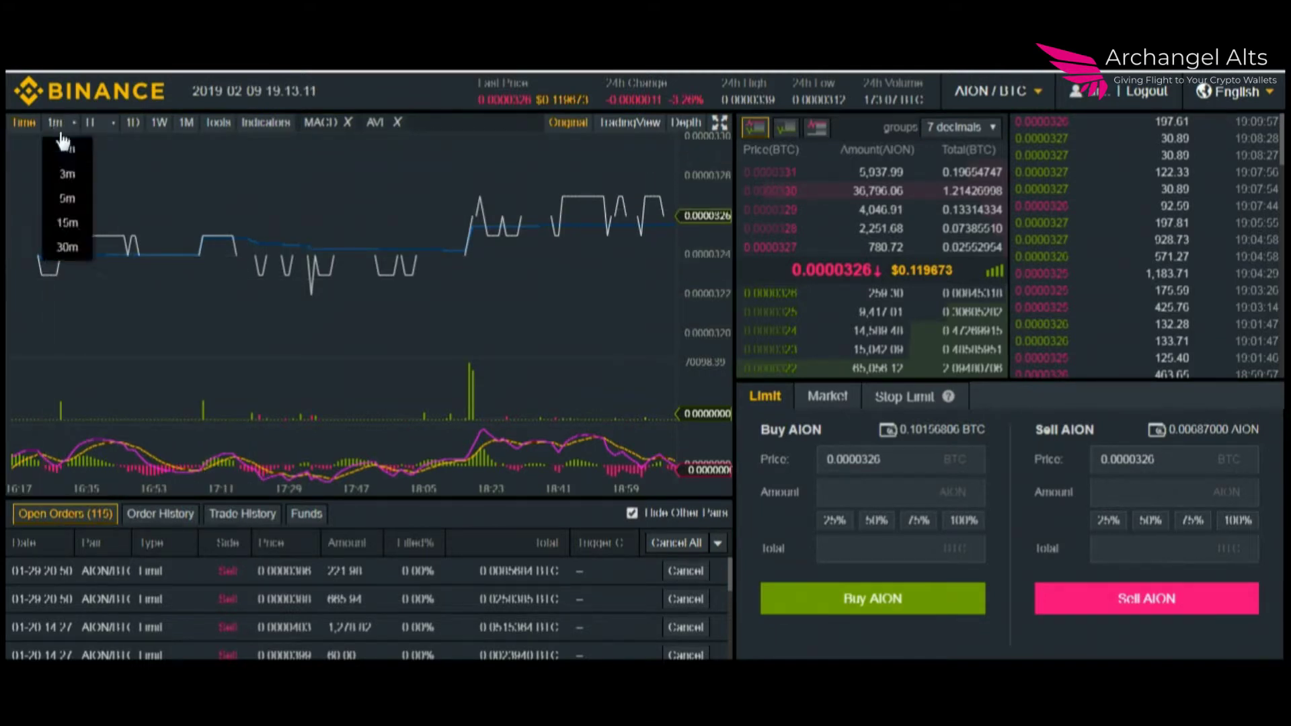
{"action": "left_click", "coordinate": [54, 150]}
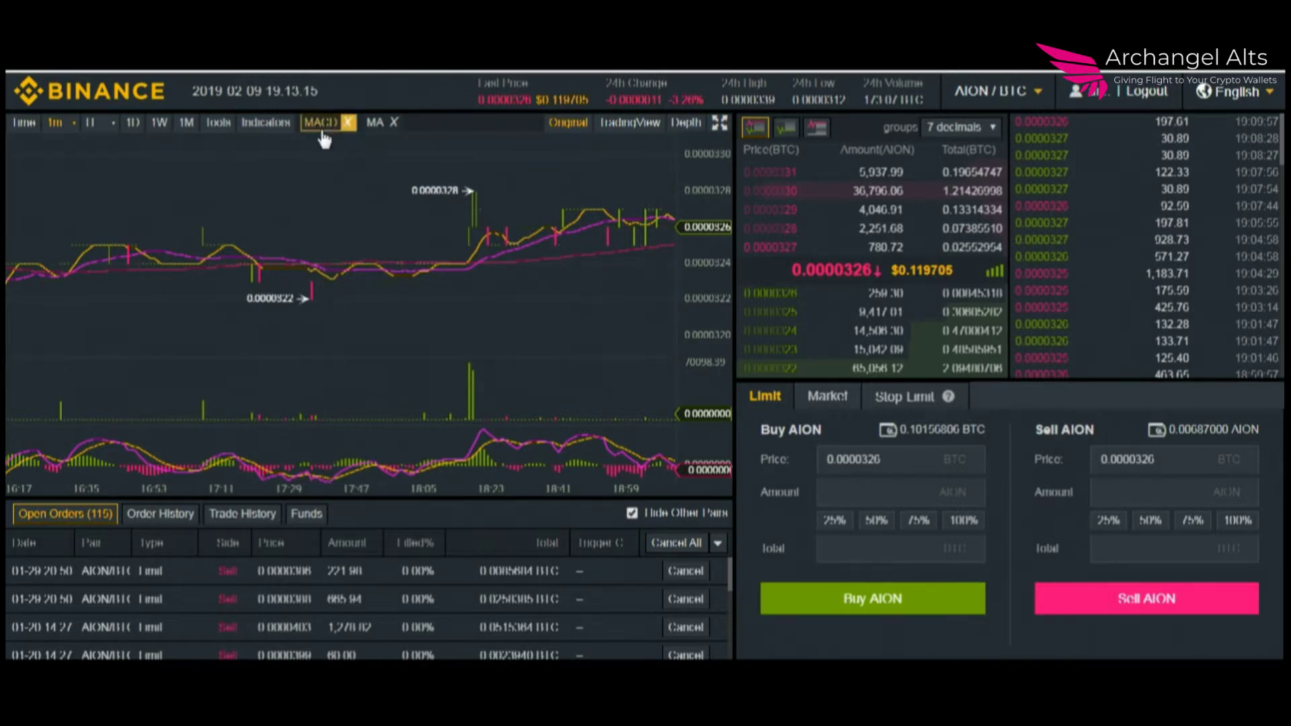
{"action": "left_click", "coordinate": [346, 123]}
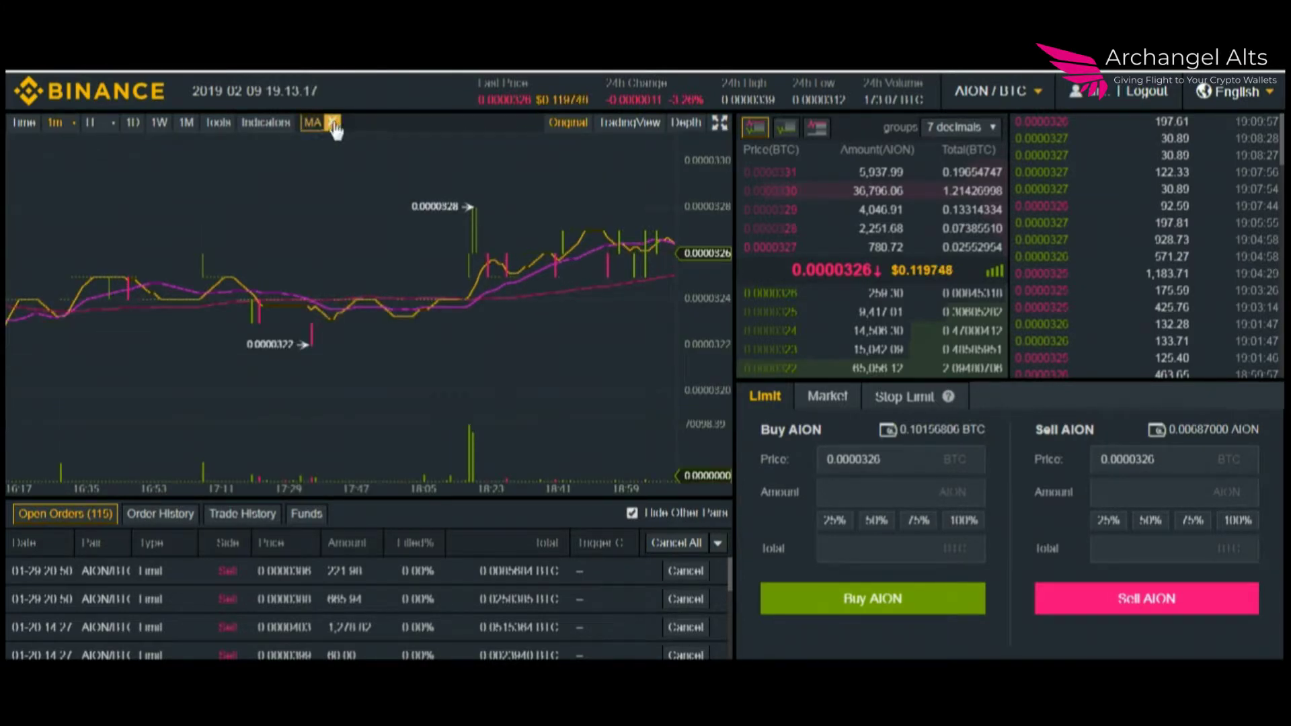
{"action": "left_click", "coordinate": [333, 123]}
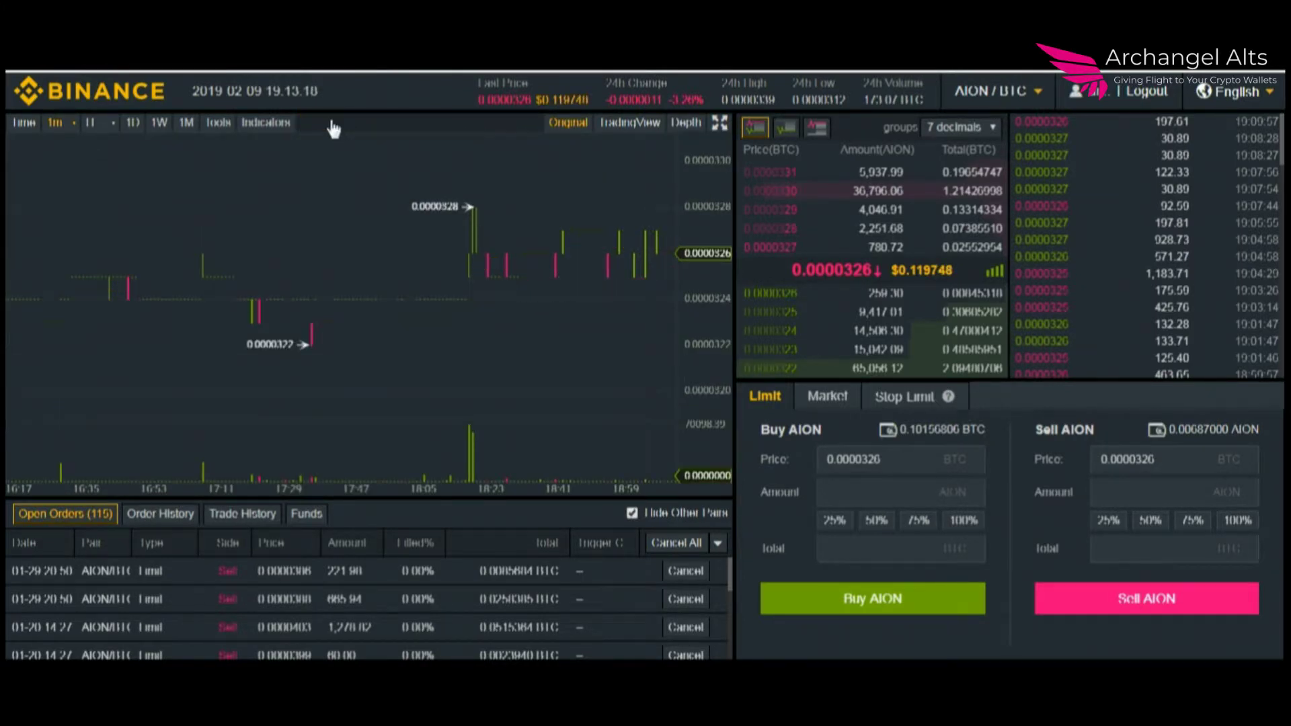
Add the MACD and BOLL indicators to the AION/BTC chart.
{"action": "left_click", "coordinate": [265, 128]}
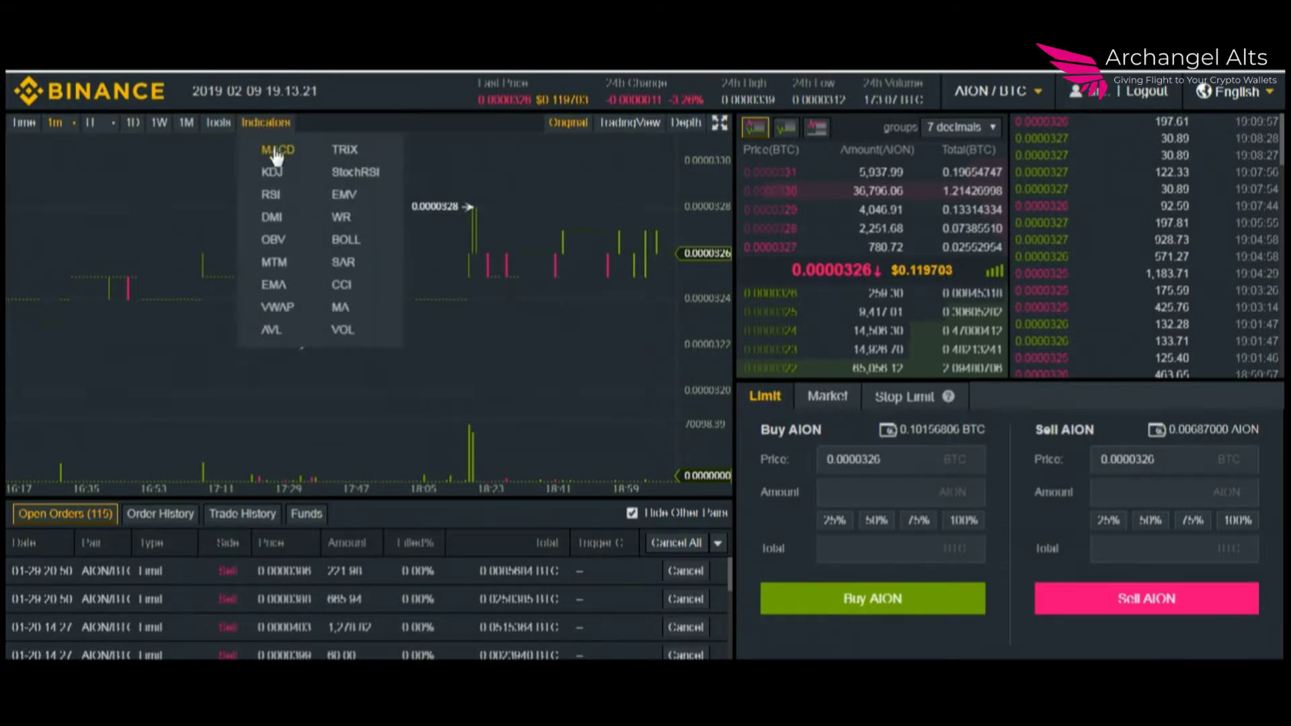
{"action": "left_click", "coordinate": [273, 149]}
{"action": "left_click", "coordinate": [270, 133]}
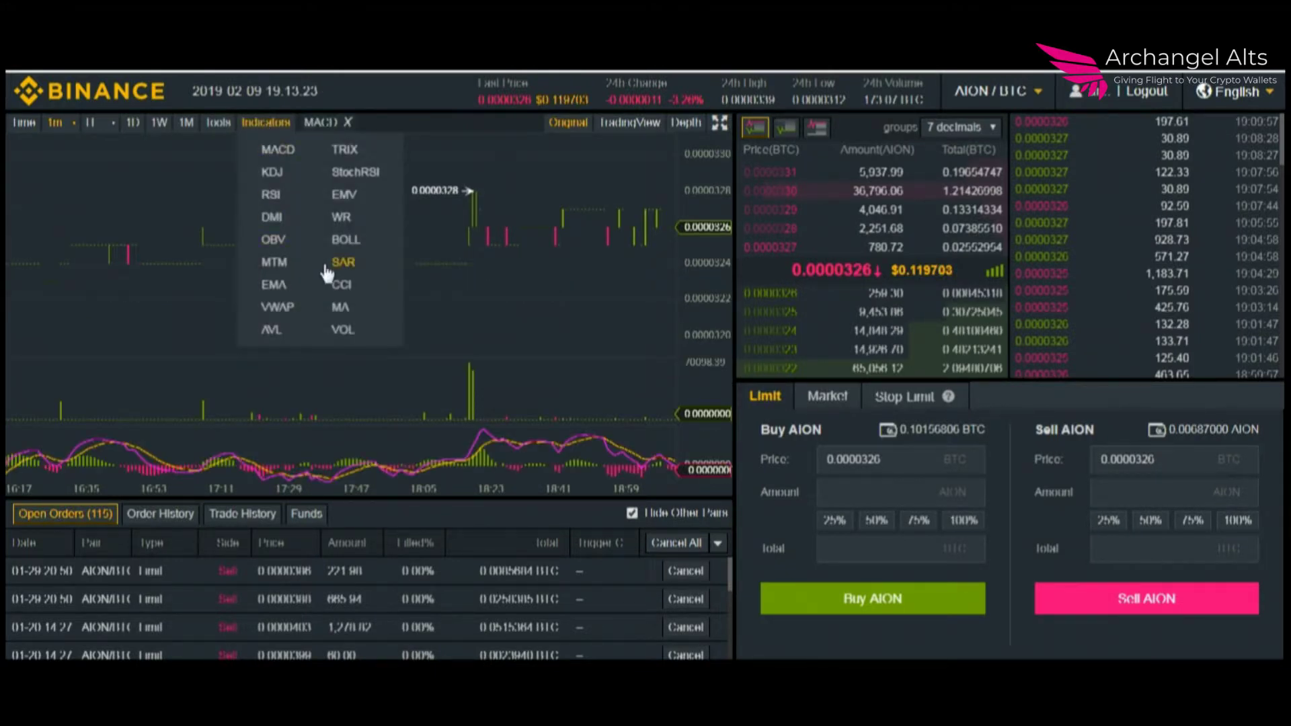
{"action": "left_click", "coordinate": [350, 246]}
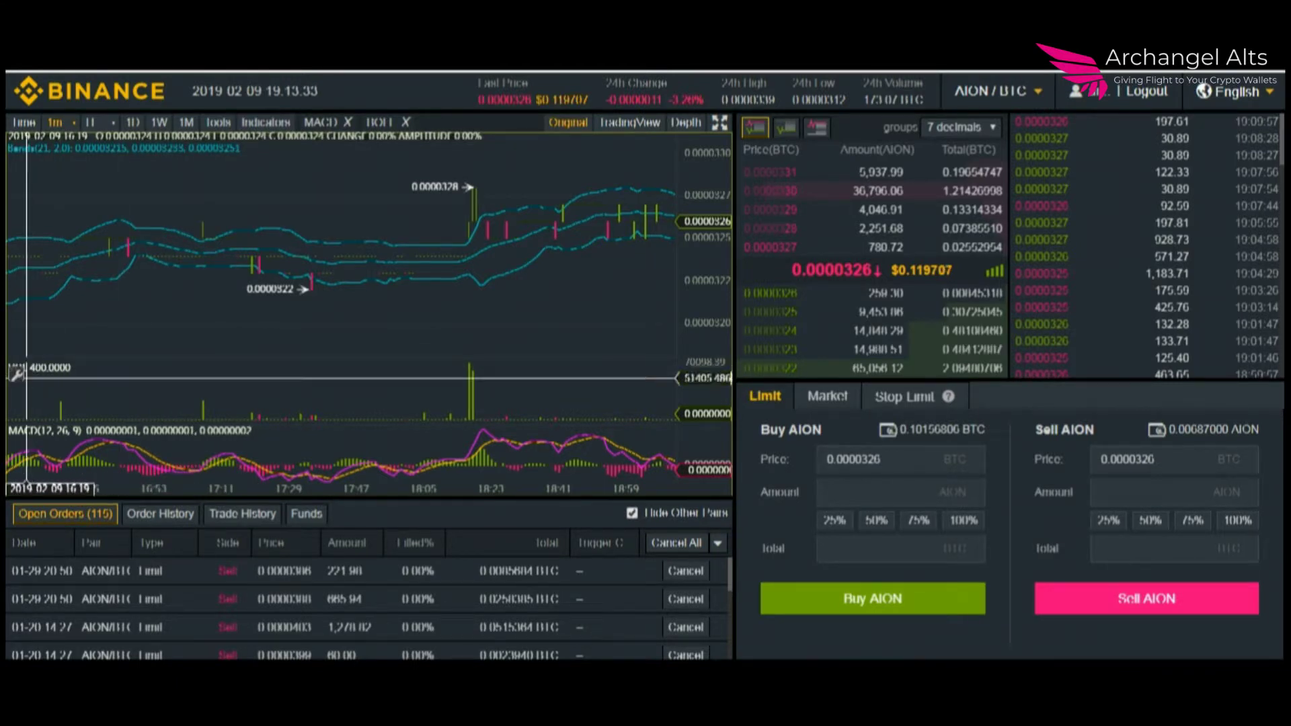
View the settings of the chart's indicators and change the Bollinger Bands colour to green.
{"action": "mouse_move", "coordinate": [19, 381]}
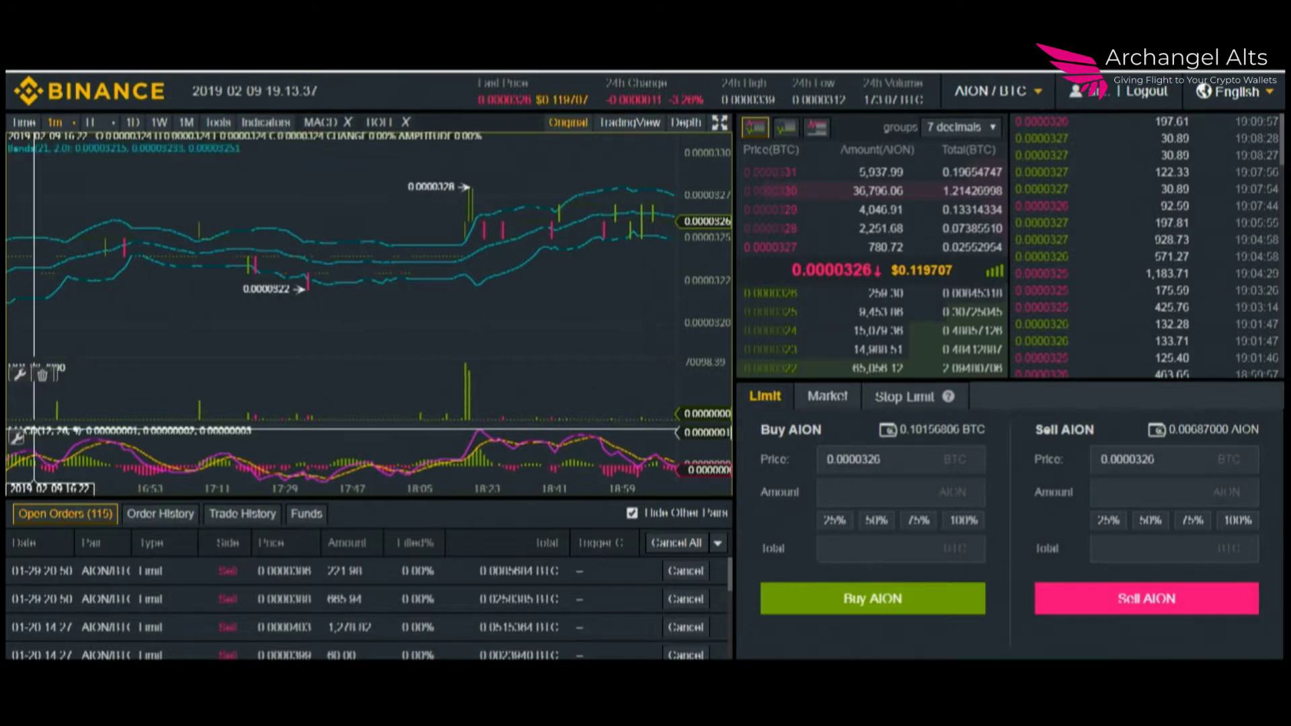
{"action": "mouse_move", "coordinate": [20, 440]}
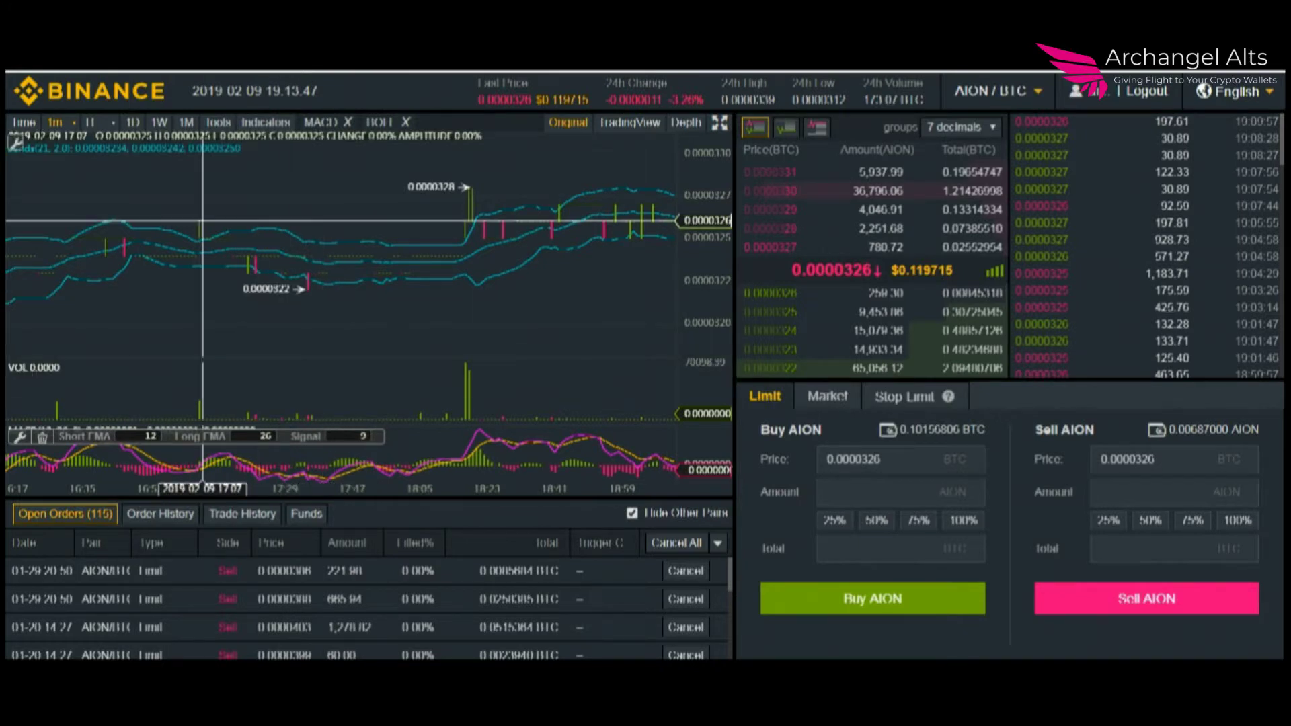
{"action": "mouse_move", "coordinate": [18, 150]}
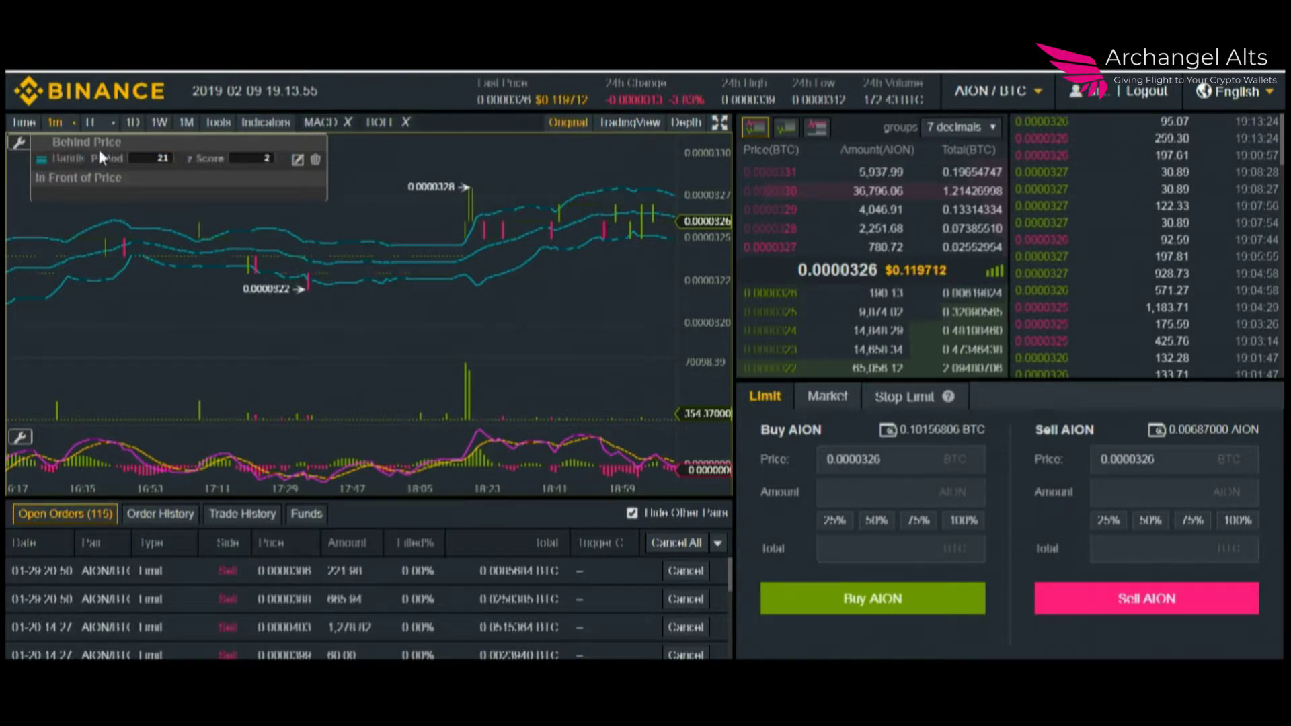
{"action": "left_click", "coordinate": [296, 164]}
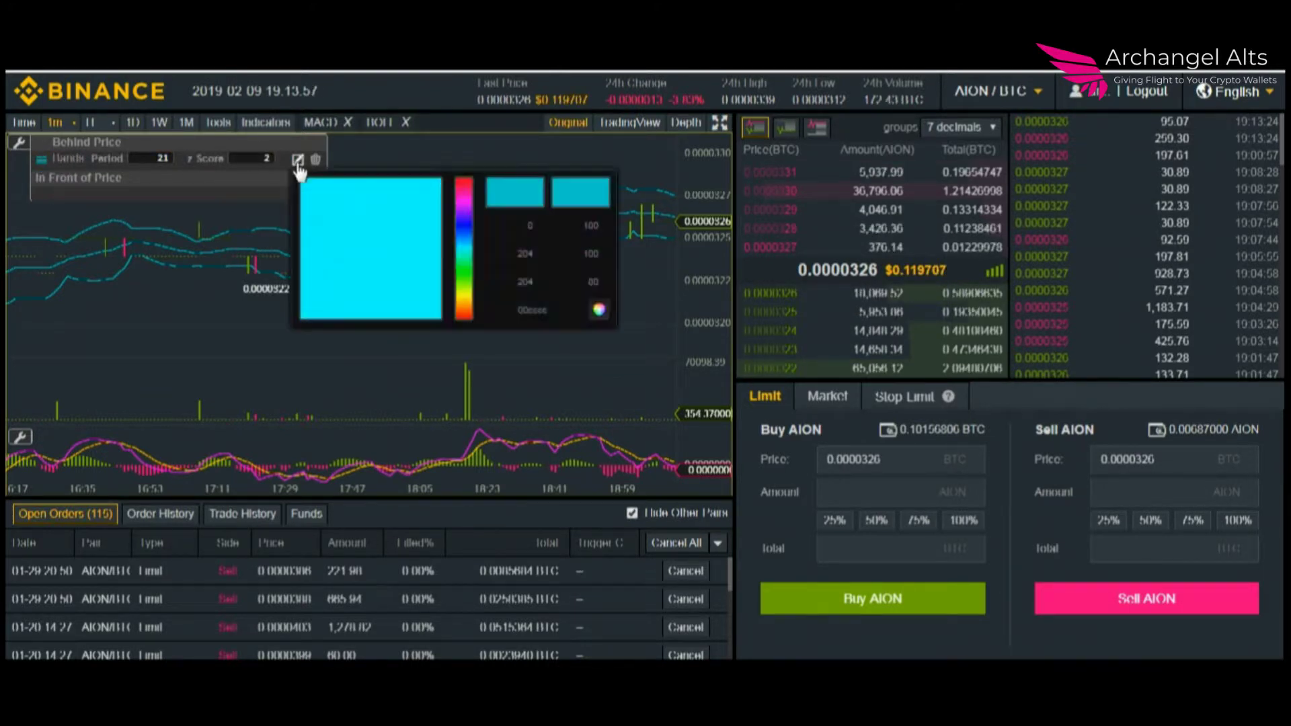
{"action": "left_click", "coordinate": [468, 185]}
{"action": "left_click_drag", "start_coordinate": [469, 178], "coordinate": [463, 261]}
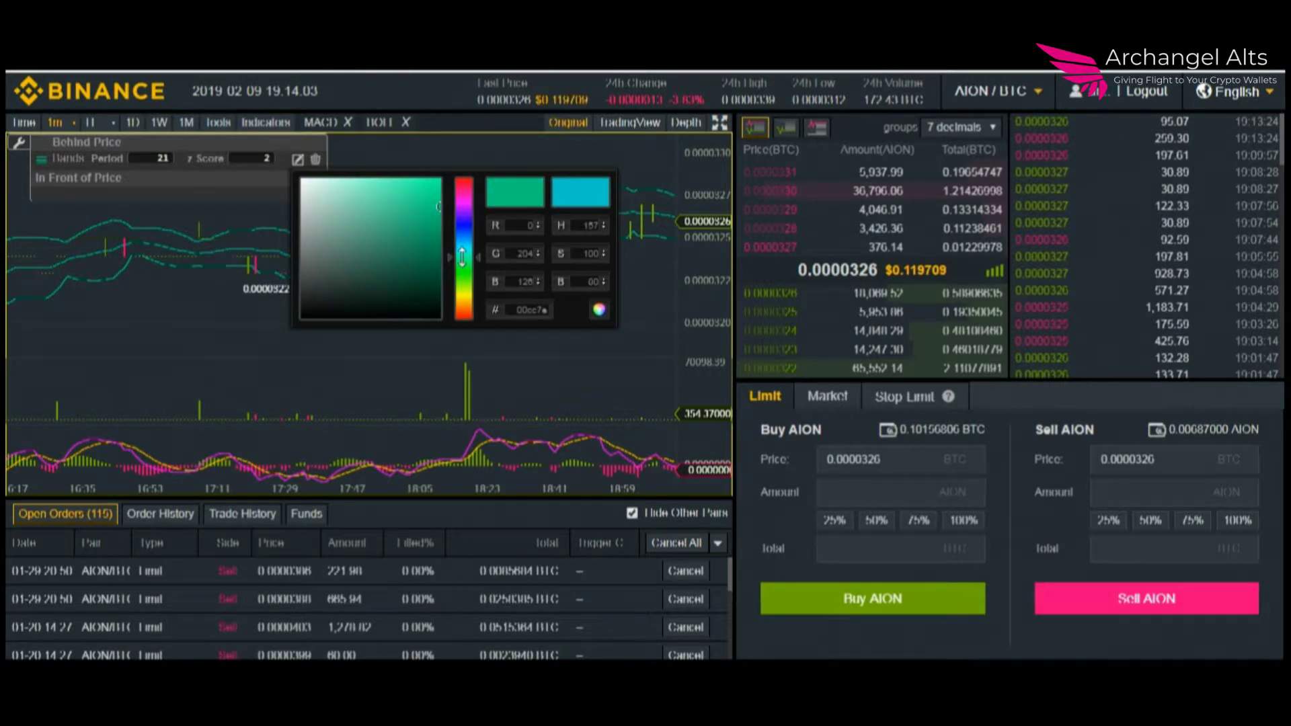
{"action": "left_click", "coordinate": [225, 326]}
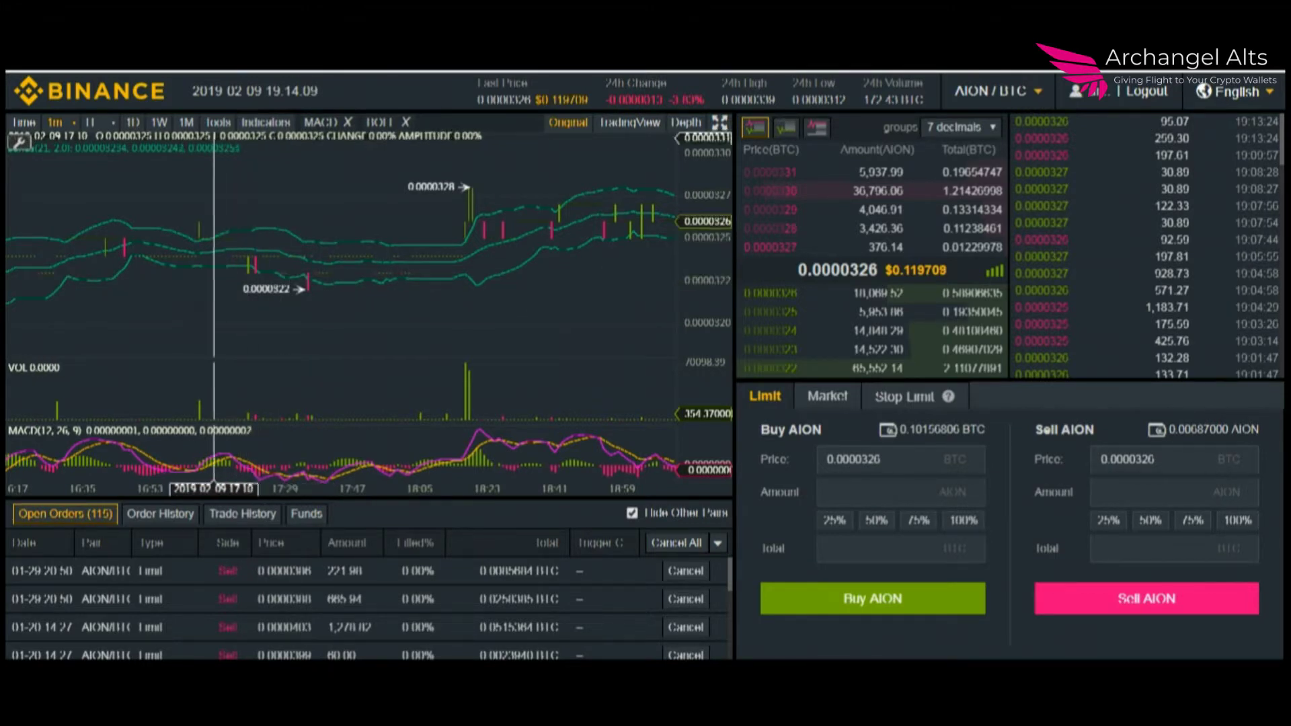
Draw Fibonacci levels across the AION/BTC chart and clean all drawings off it.
{"action": "left_click", "coordinate": [218, 123]}
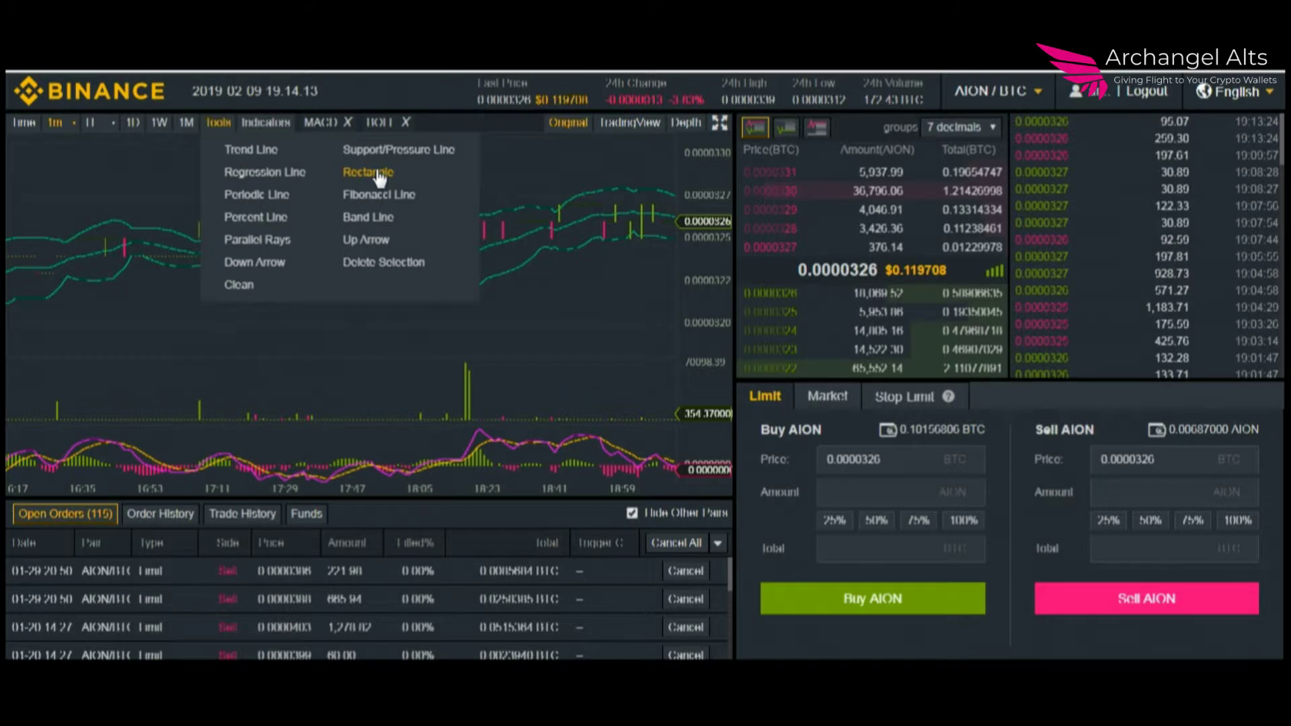
{"action": "left_click", "coordinate": [510, 174]}
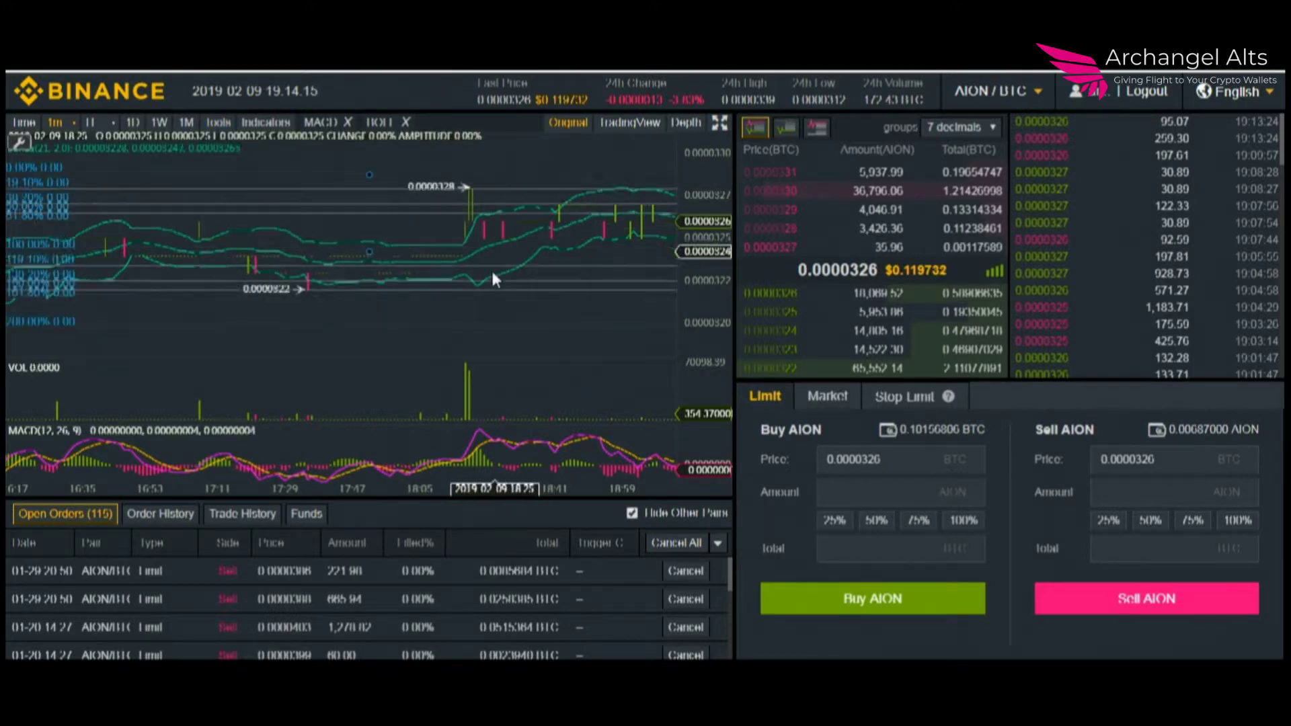
{"action": "left_click", "coordinate": [472, 371]}
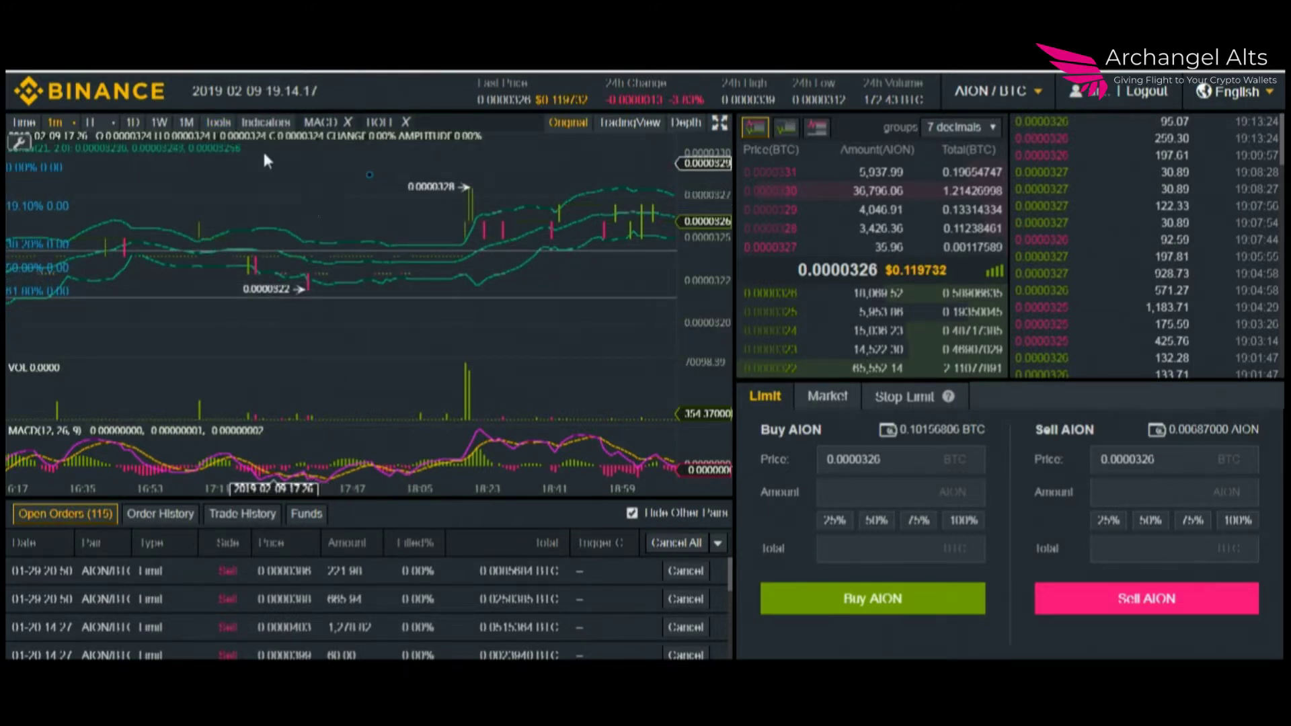
{"action": "mouse_move", "coordinate": [219, 123]}
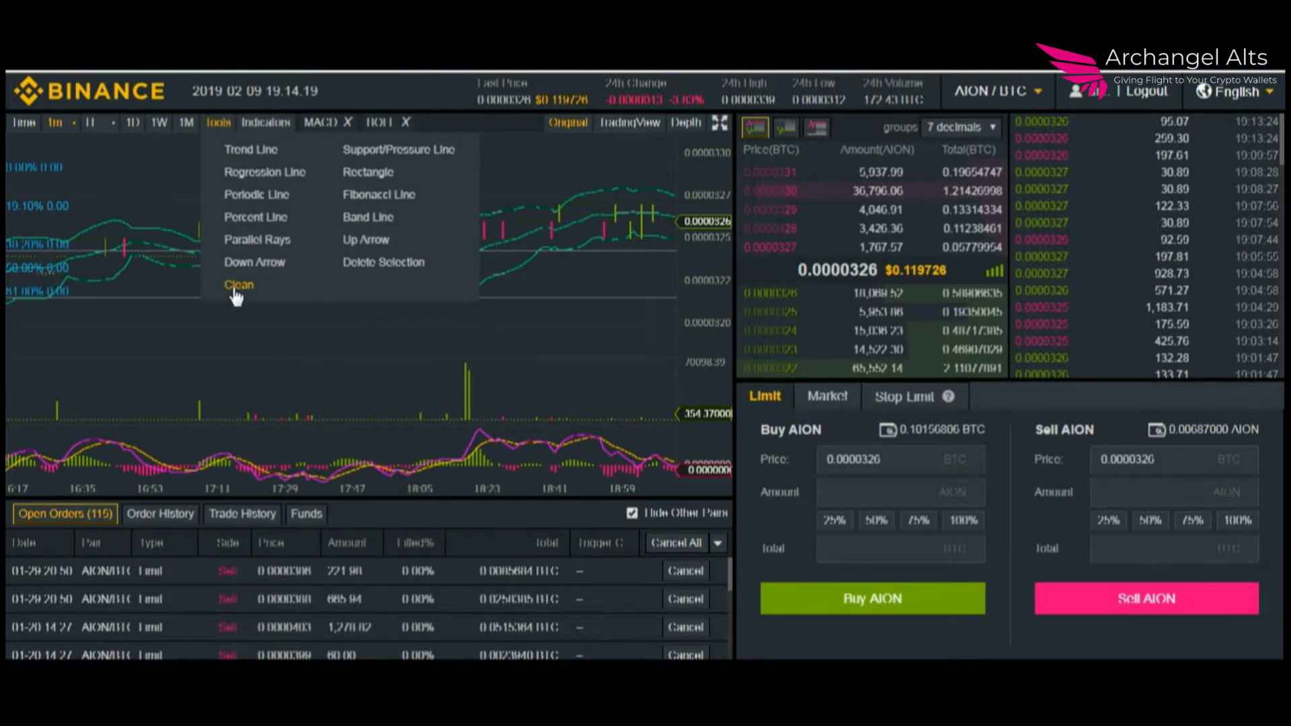
{"action": "left_click", "coordinate": [228, 288]}
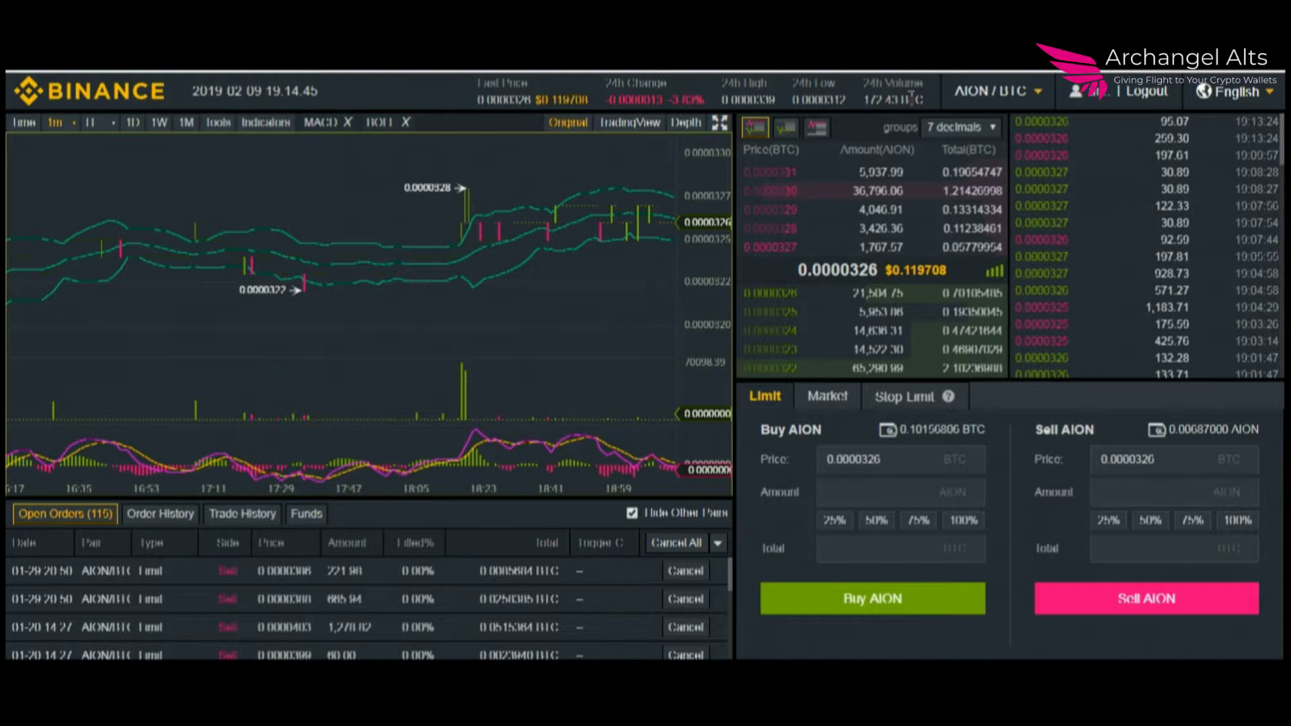
Highlight the 24h volume figure in the AION/BTC market statistics.
{"action": "left_click_drag", "start_coordinate": [866, 98], "coordinate": [920, 100]}
{"action": "left_click", "coordinate": [921, 99]}
{"action": "mouse_move", "coordinate": [1036, 86]}
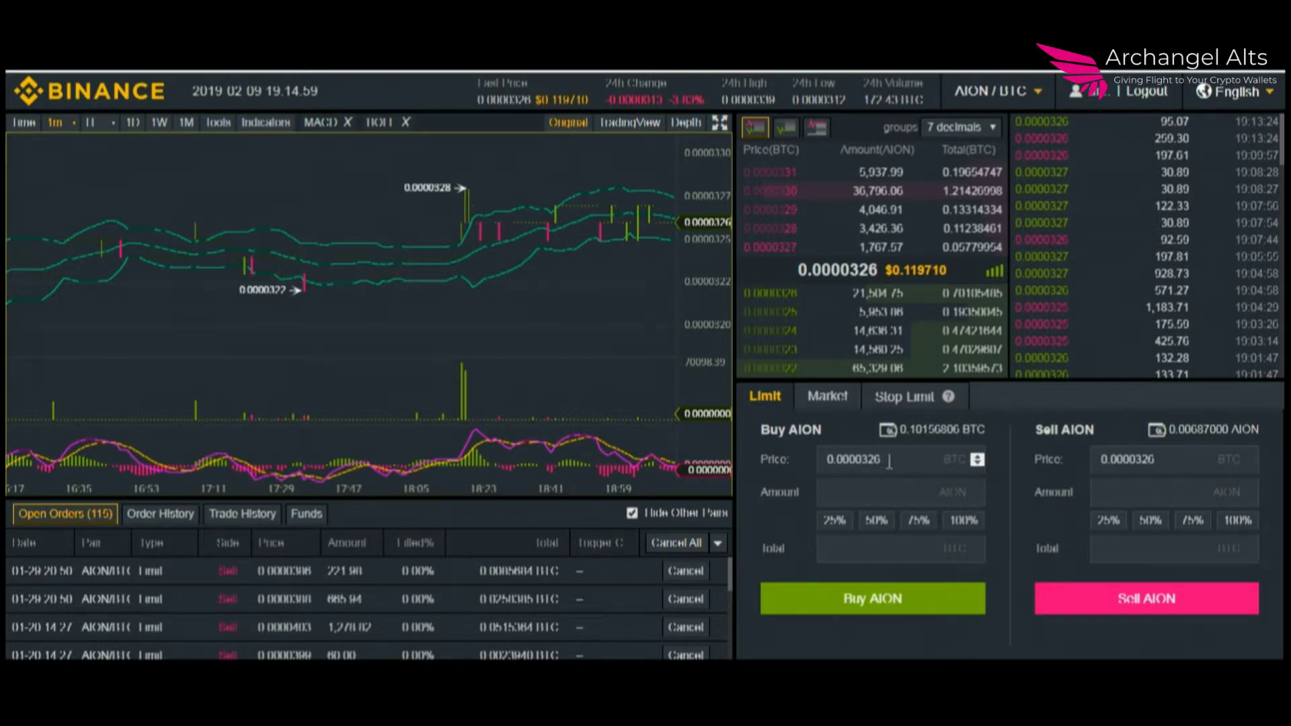
Fill in the AION limit buy order with a price of 0.0000311 BTC and 25% of the available BTC.
{"action": "left_click", "coordinate": [835, 521]}
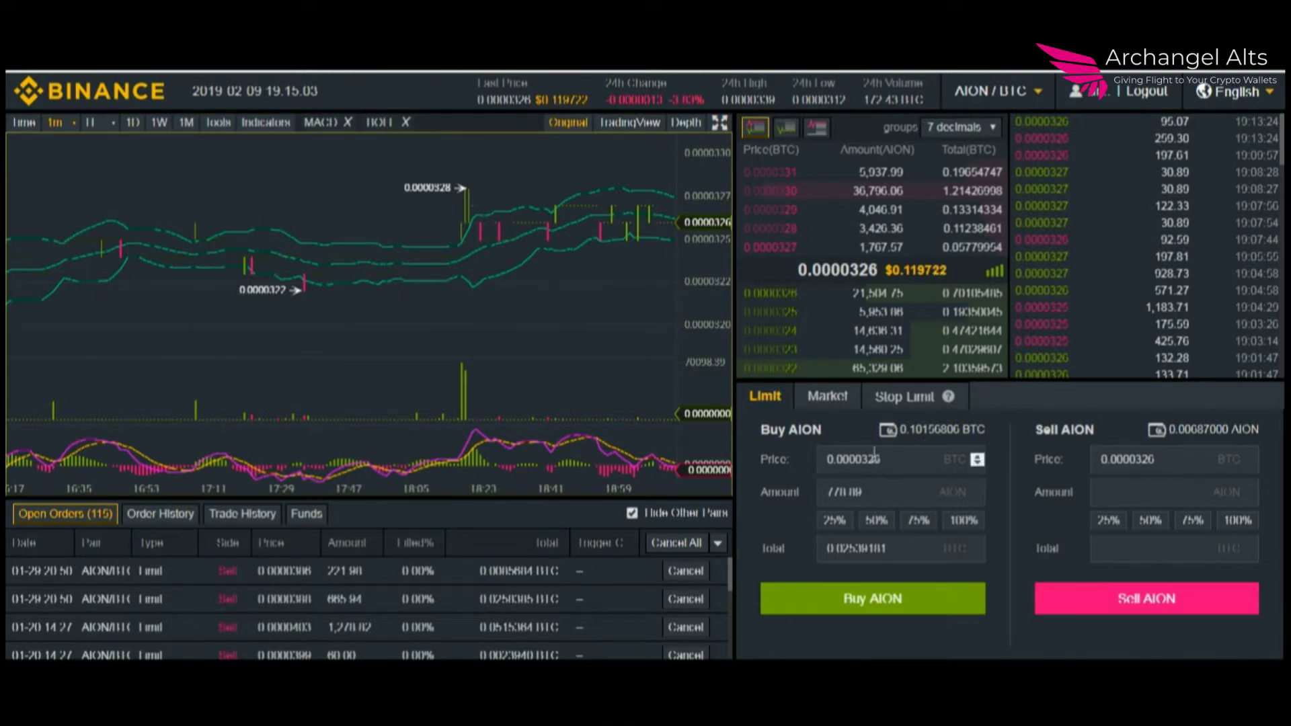
{"action": "left_click_drag", "start_coordinate": [866, 459], "coordinate": [899, 459]}
{"action": "type", "text": "11"}
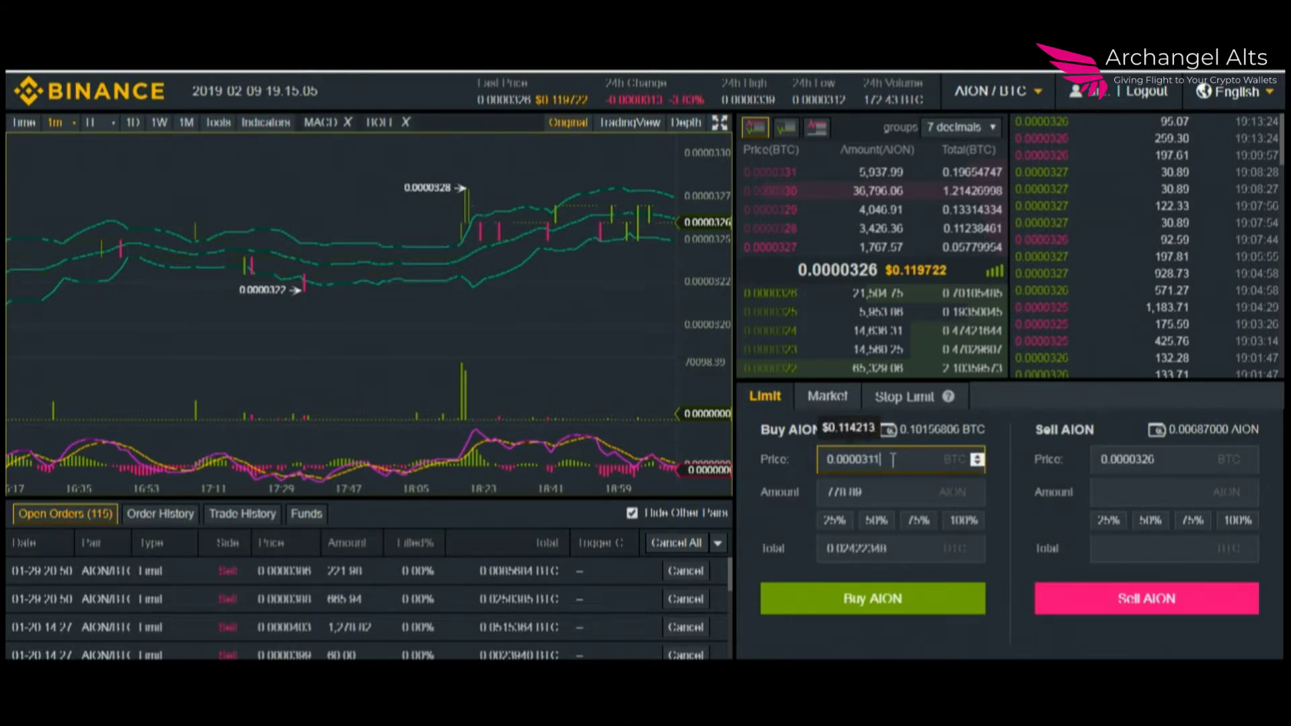
{"action": "left_click", "coordinate": [834, 521]}
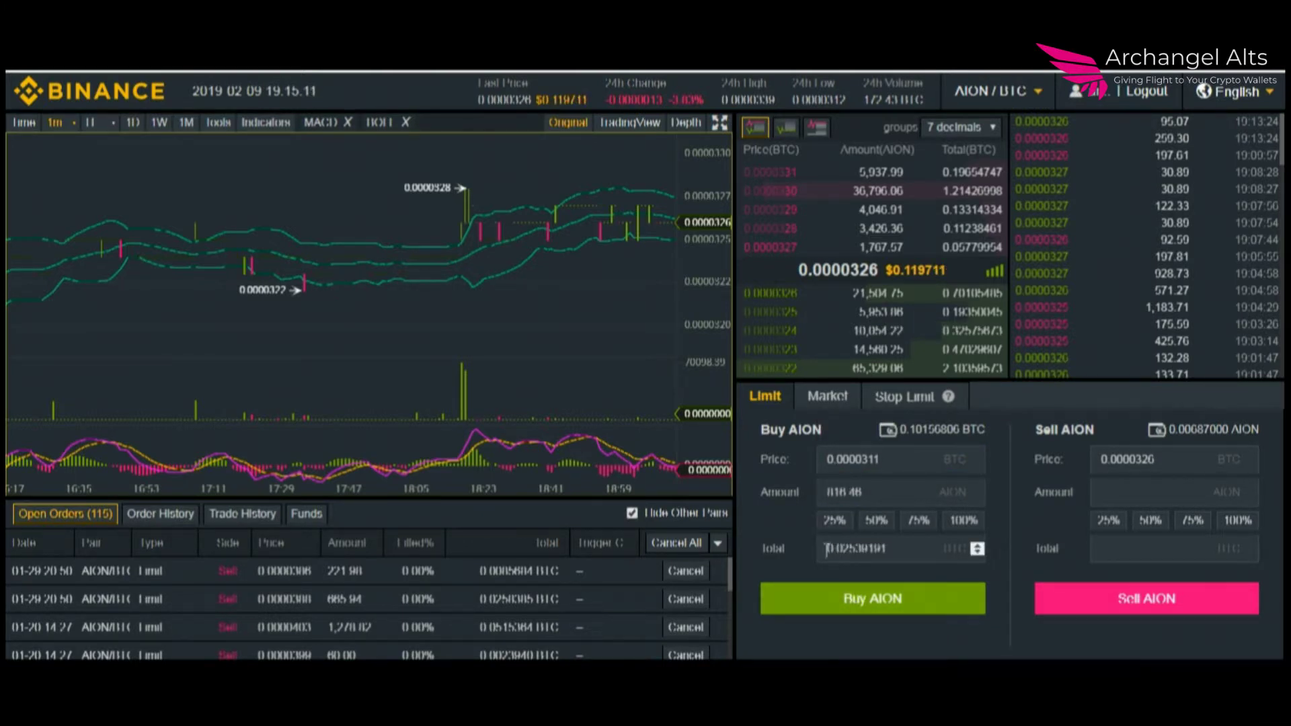
Highlight the digits of the BTC total in the AION limit buy order.
{"action": "left_click_drag", "start_coordinate": [891, 550], "coordinate": [830, 552]}
{"action": "left_click", "coordinate": [829, 550]}
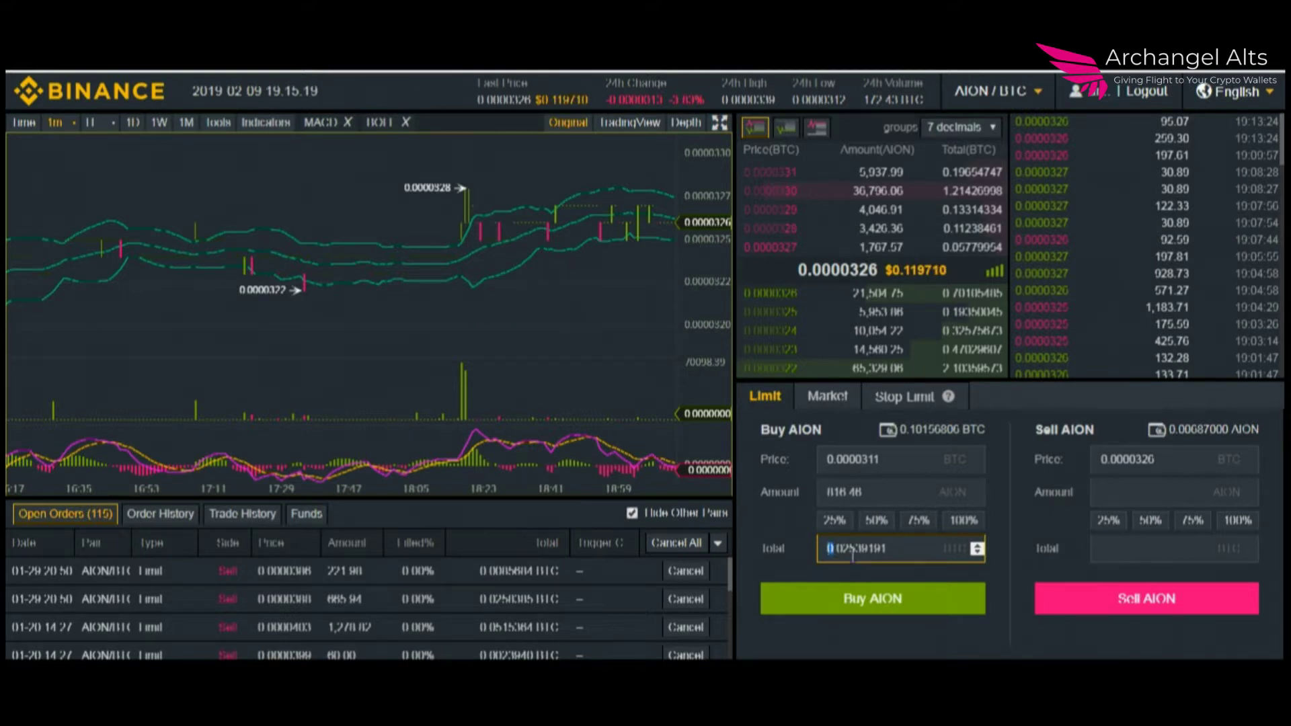
{"action": "left_click_drag", "start_coordinate": [838, 548], "coordinate": [885, 543]}
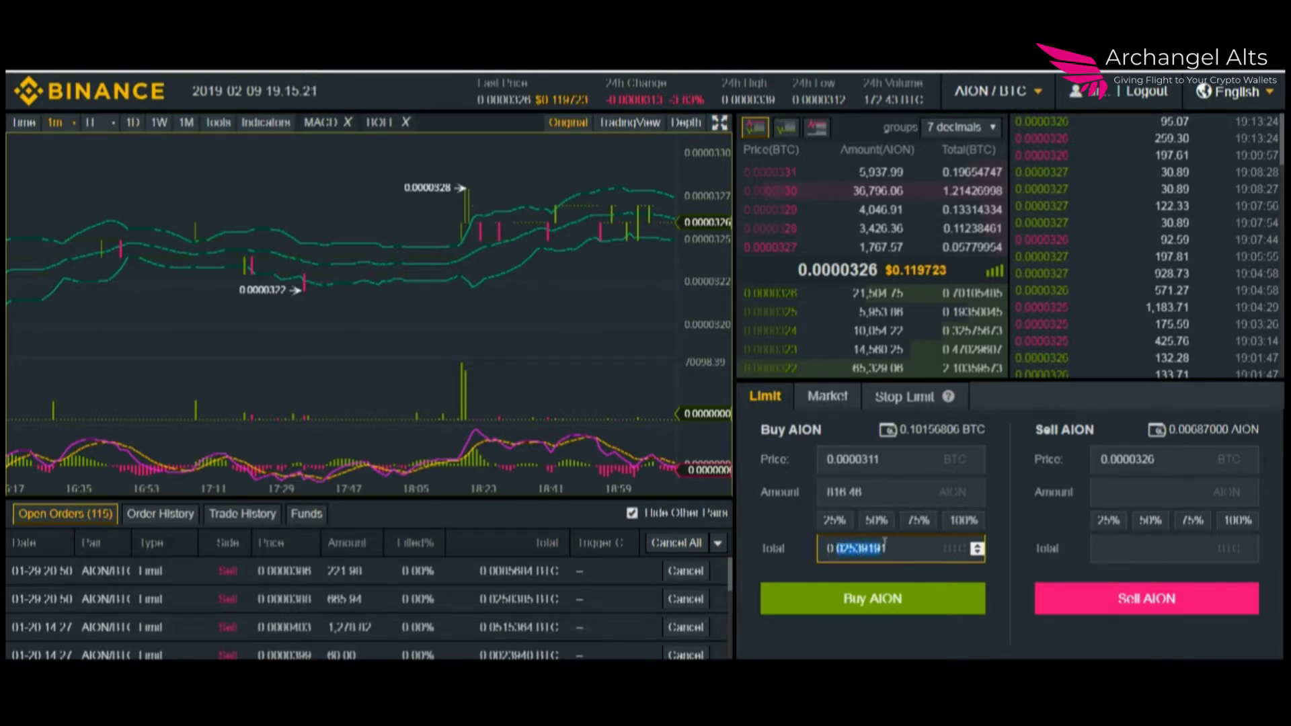
{"action": "left_click", "coordinate": [828, 558]}
{"action": "left_click_drag", "start_coordinate": [837, 551], "coordinate": [845, 545]}
{"action": "left_click", "coordinate": [849, 545]}
{"action": "left_click_drag", "start_coordinate": [862, 548], "coordinate": [895, 548]}
Submit the AION limit buy order at 0.0000311 BTC and cancel it in the open orders list.
{"action": "left_click", "coordinate": [889, 464]}
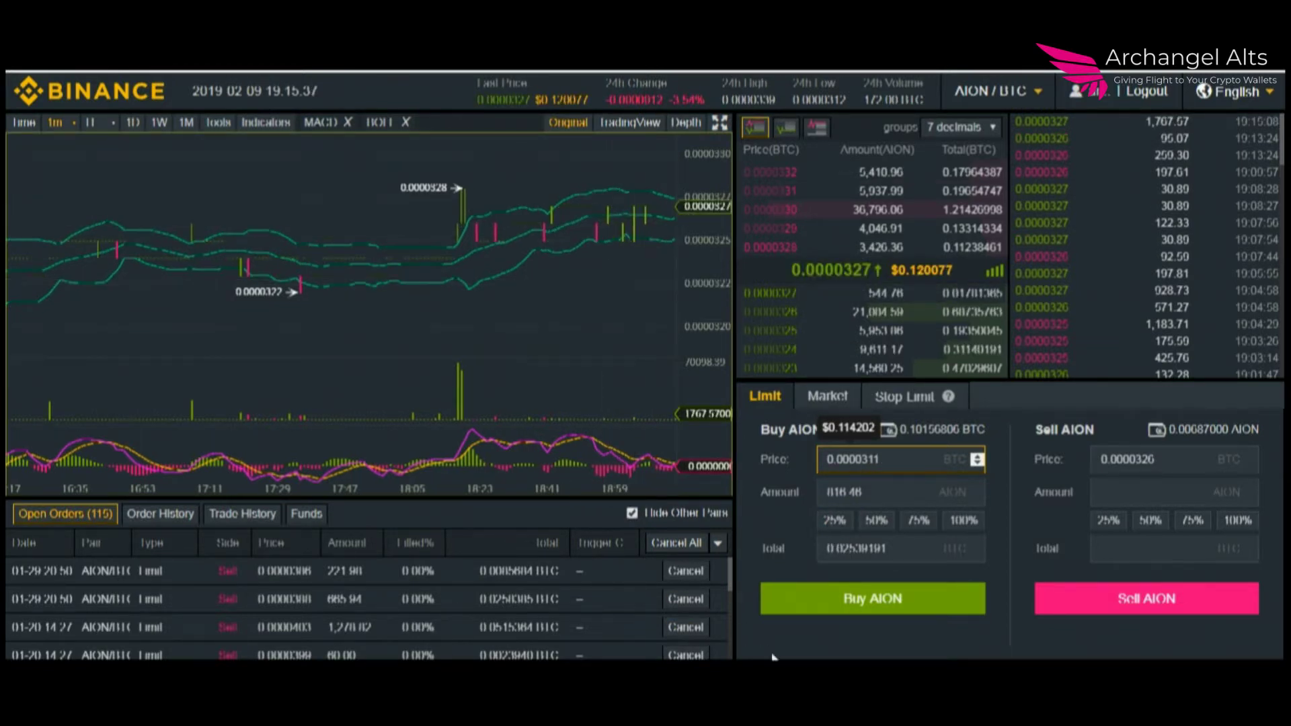
{"action": "left_click", "coordinate": [819, 612]}
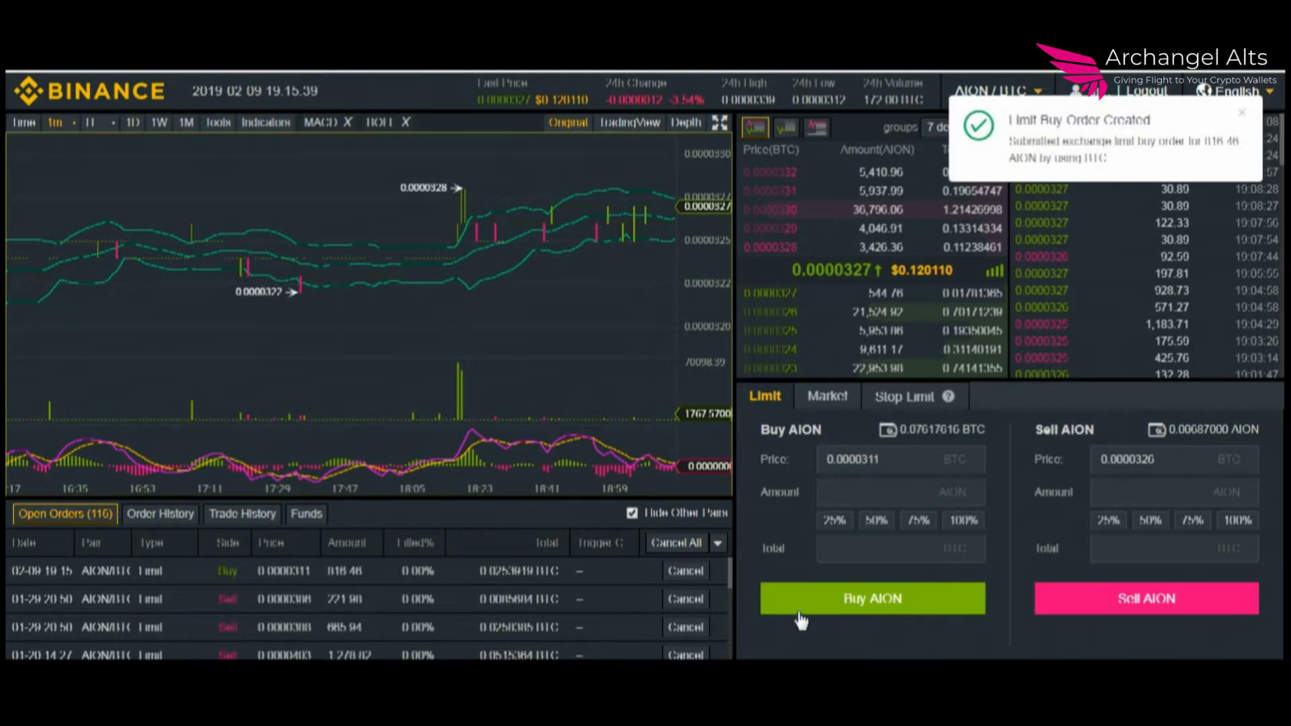
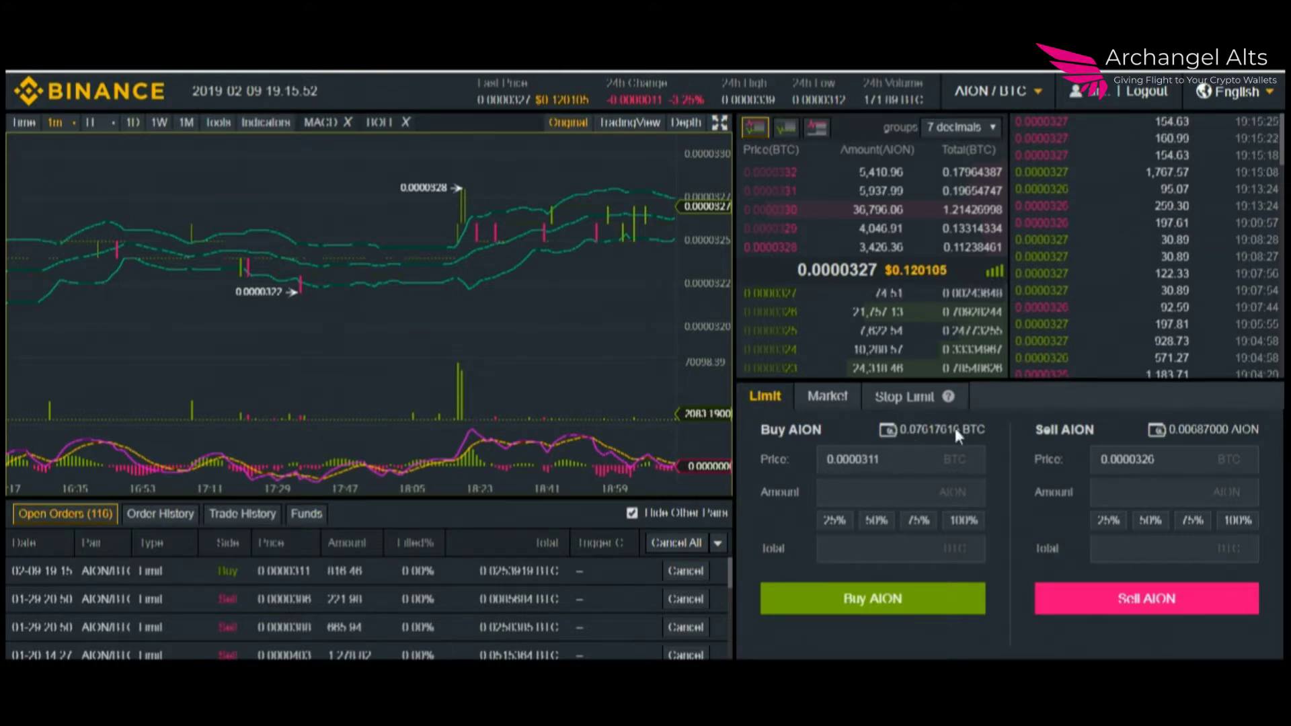
{"action": "left_click", "coordinate": [693, 574]}
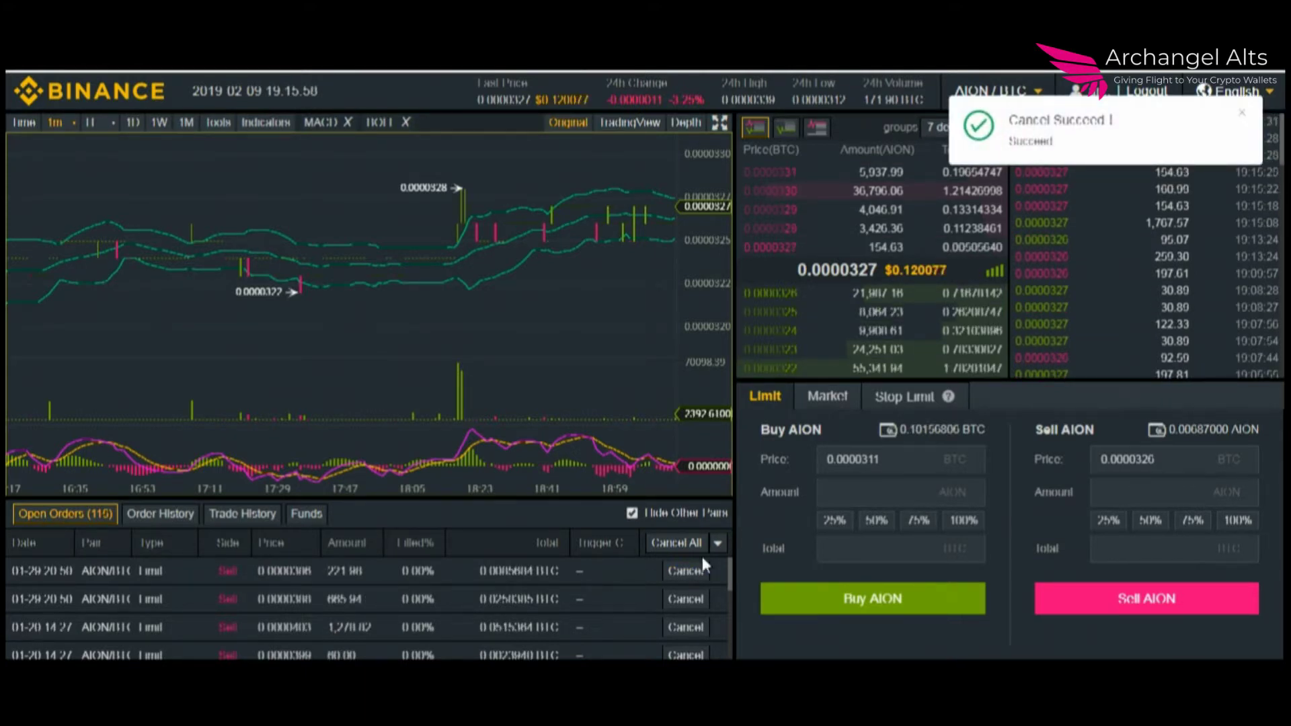
View the order-type options for cancelling all open AION/BTC orders at once.
{"action": "left_click", "coordinate": [719, 543]}
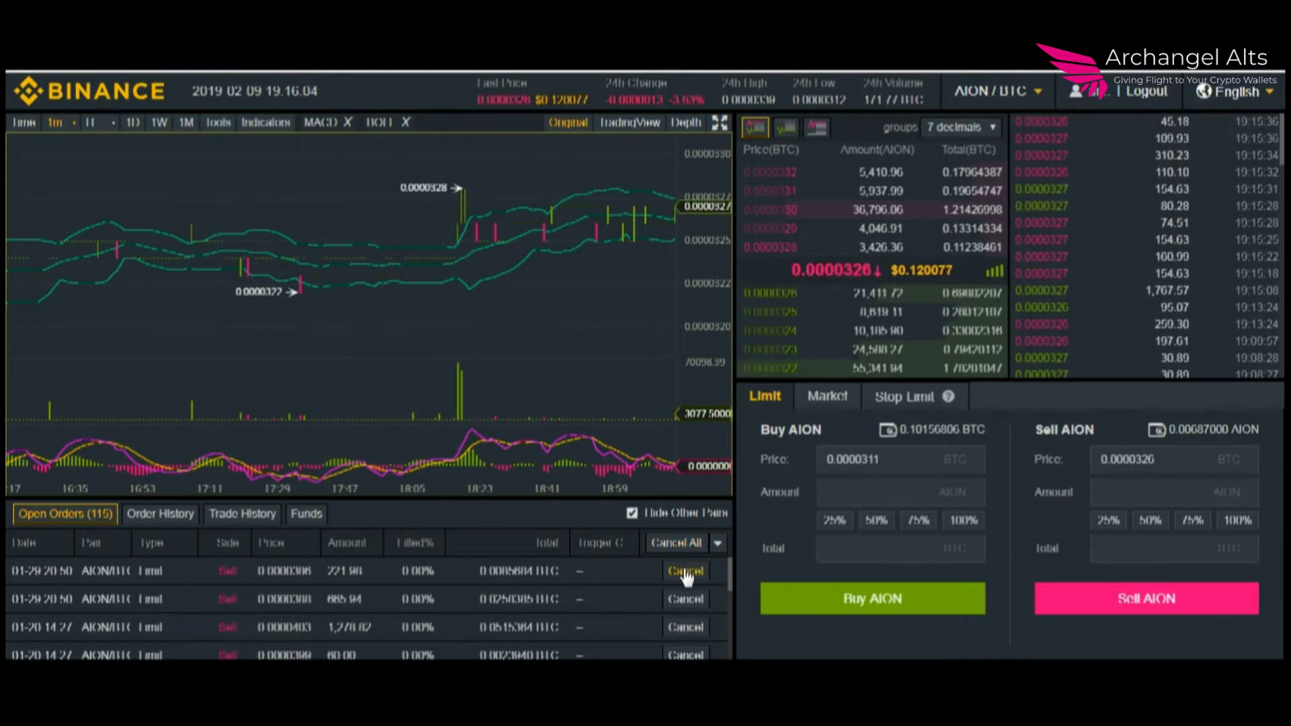
{"action": "mouse_move", "coordinate": [694, 555]}
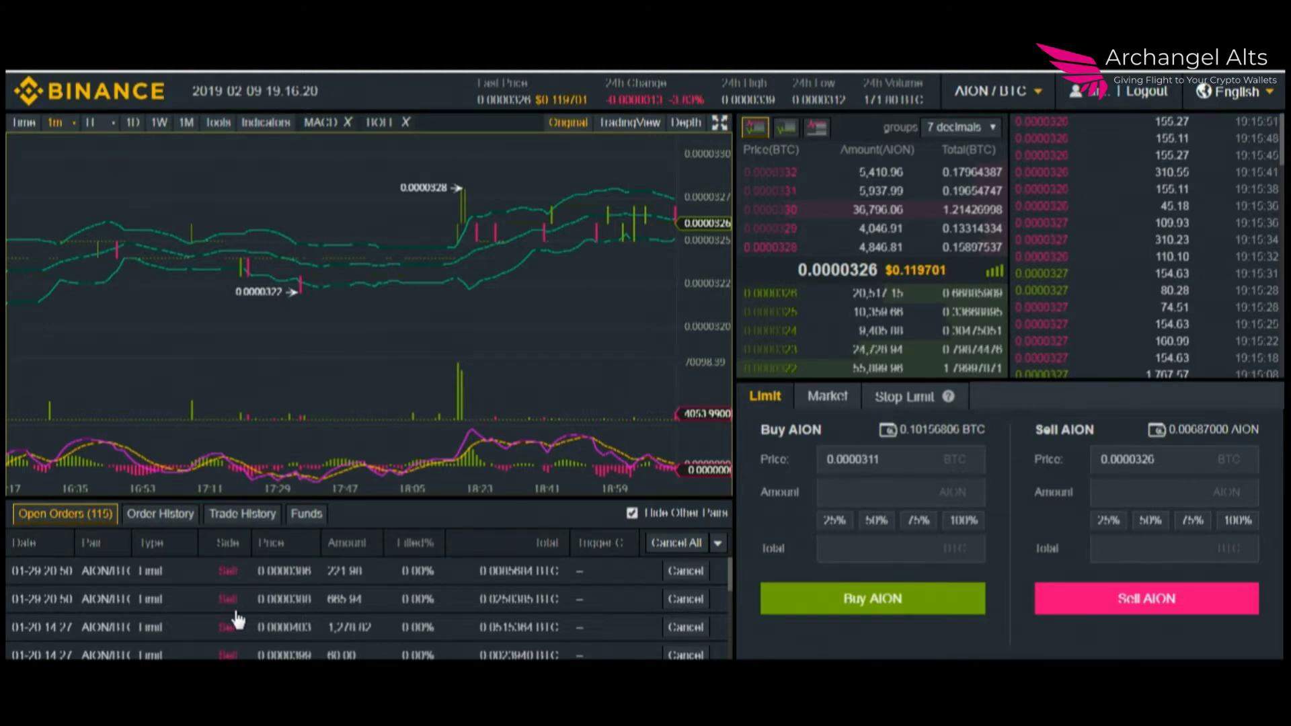
{"action": "mouse_move", "coordinate": [314, 669]}
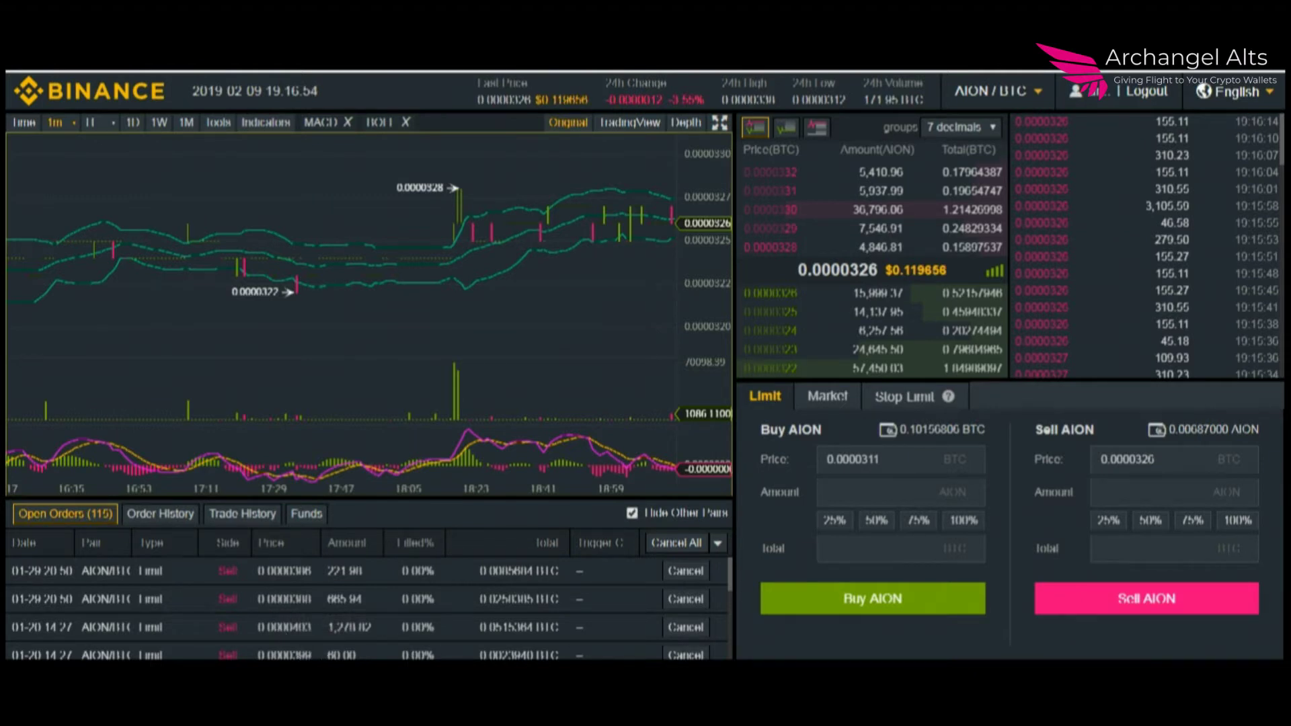
{"action": "left_click", "coordinate": [718, 544]}
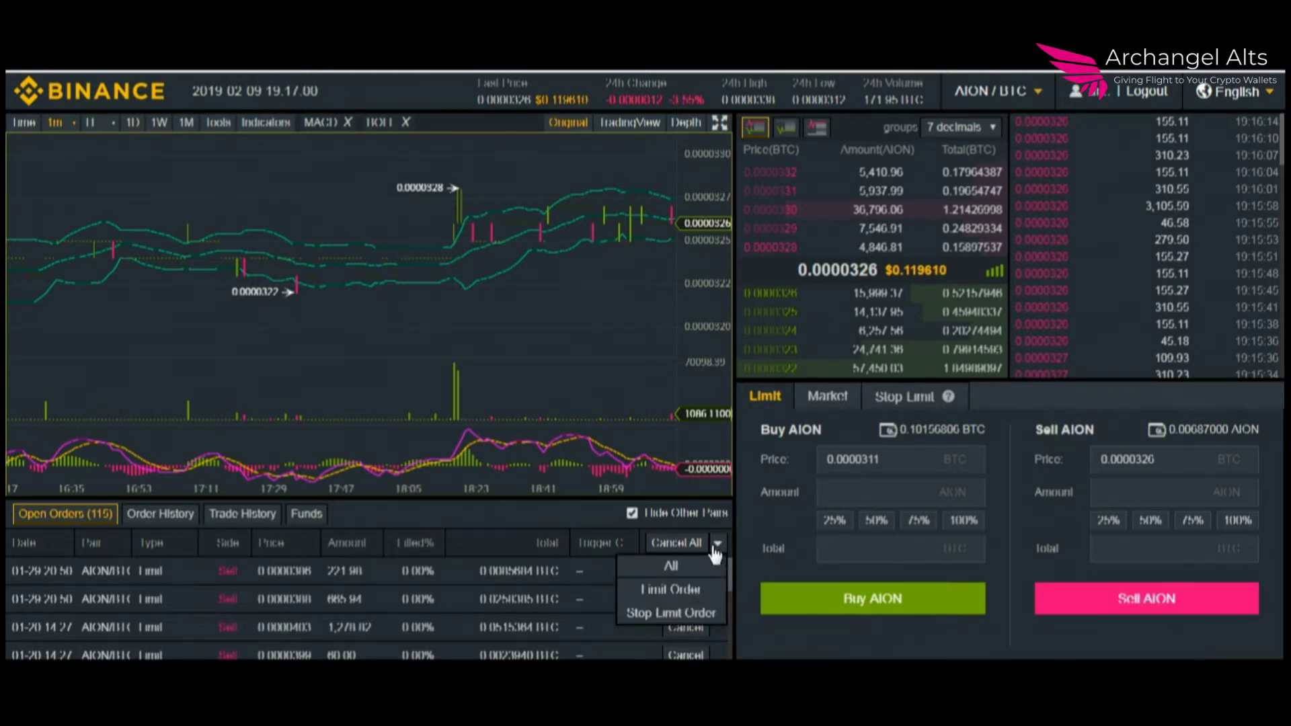
{"action": "mouse_move", "coordinate": [717, 546]}
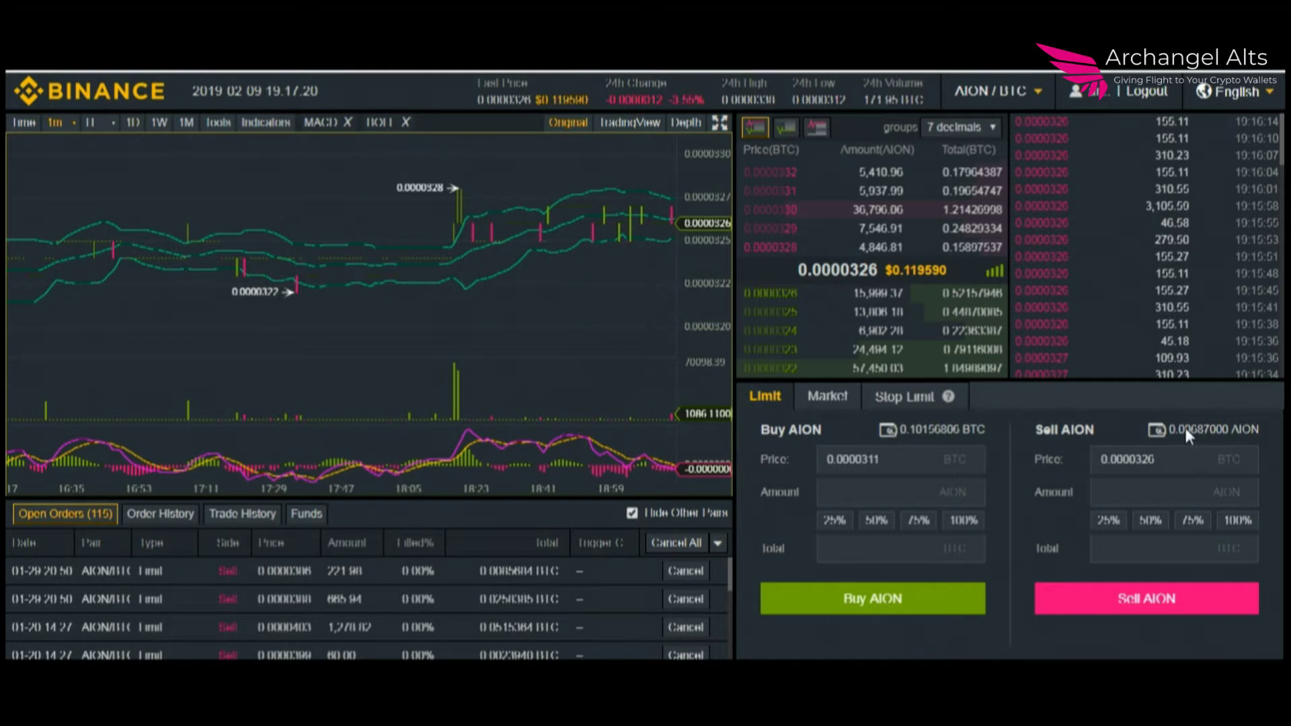
Fill the AION order prices from the order book's sell offers, first with 0.0000333 and finally with 0.0000332 BTC.
{"action": "left_click", "coordinate": [1121, 467]}
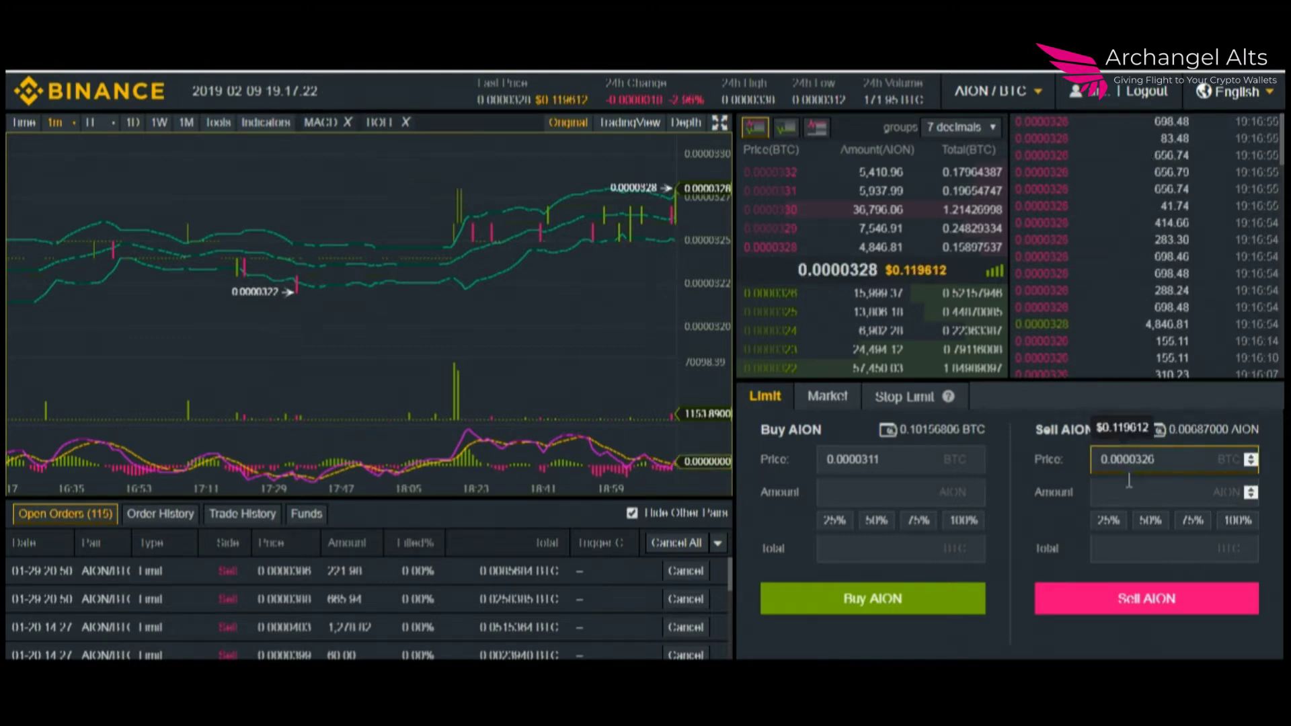
{"action": "left_click", "coordinate": [769, 173]}
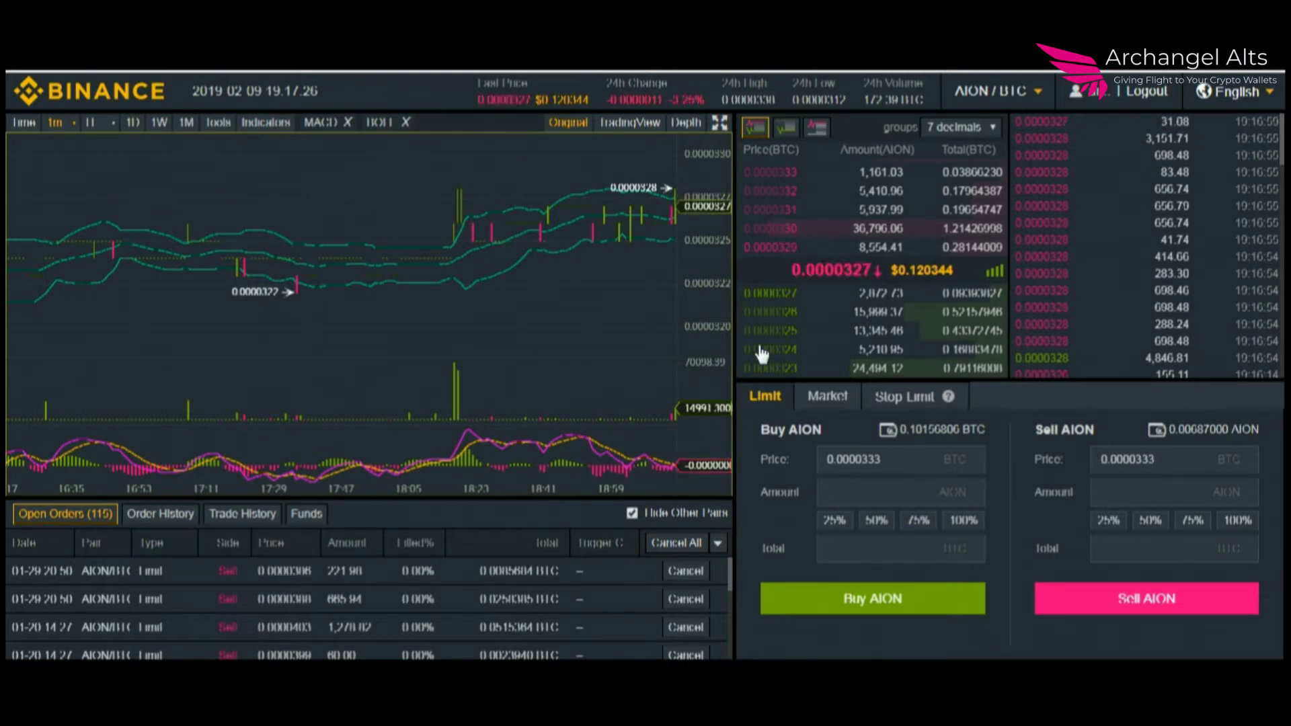
{"action": "left_click", "coordinate": [773, 173]}
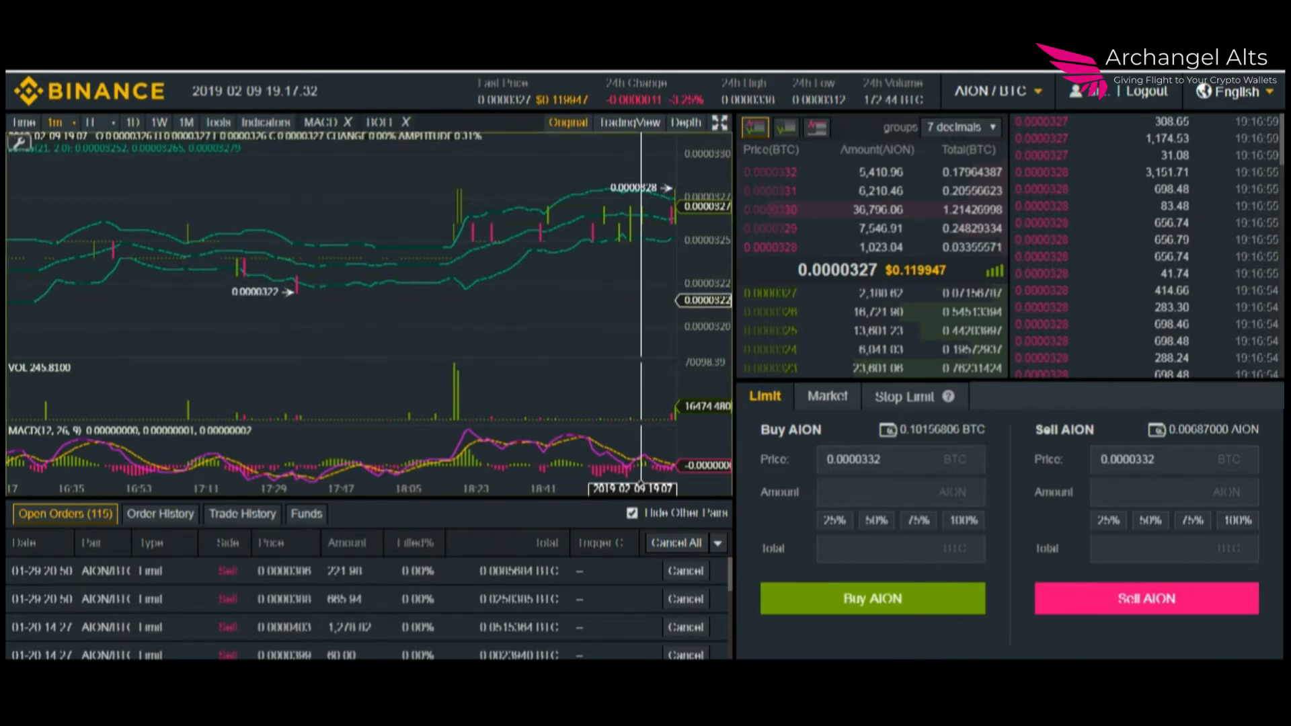
Examine the AION/BTC candles on the one-minute chart and on the daily (1D) chart, both close up and over the full range.
{"action": "scroll", "coordinate": [385, 304], "scroll_direction": "up", "scroll_amount": 5}
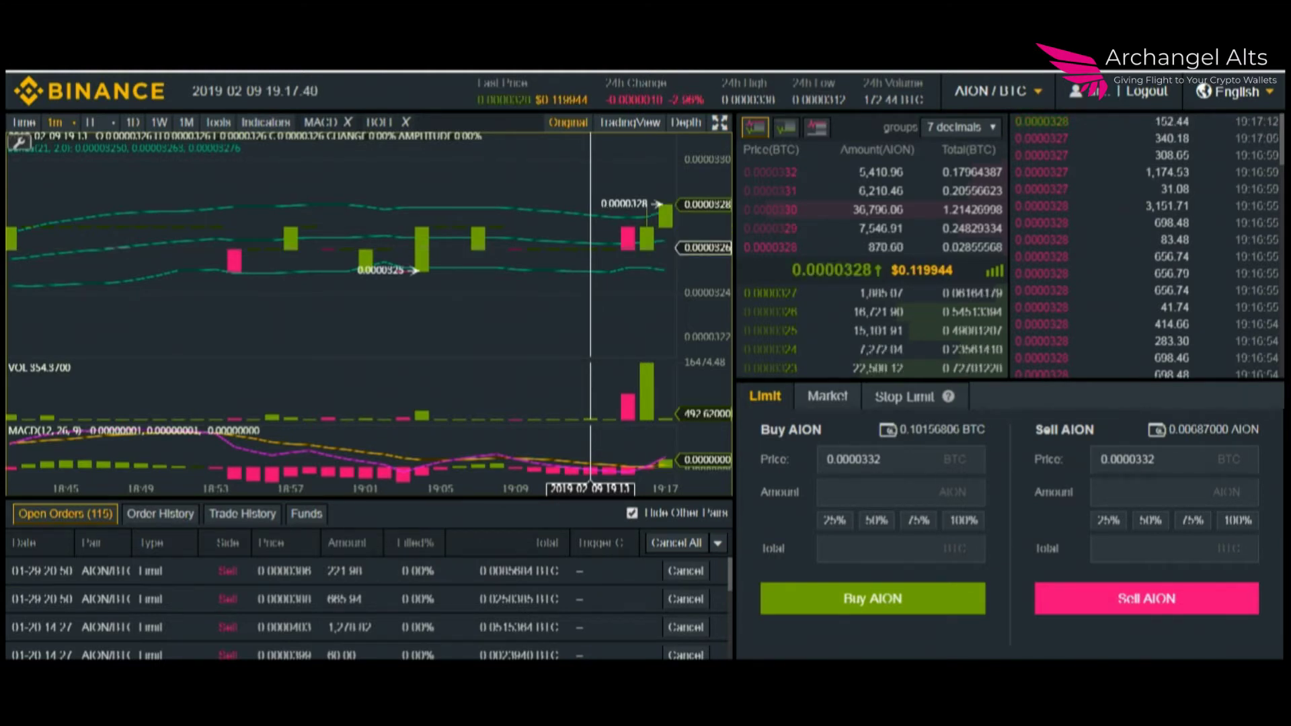
{"action": "scroll", "coordinate": [590, 488], "scroll_direction": "down", "scroll_amount": 5}
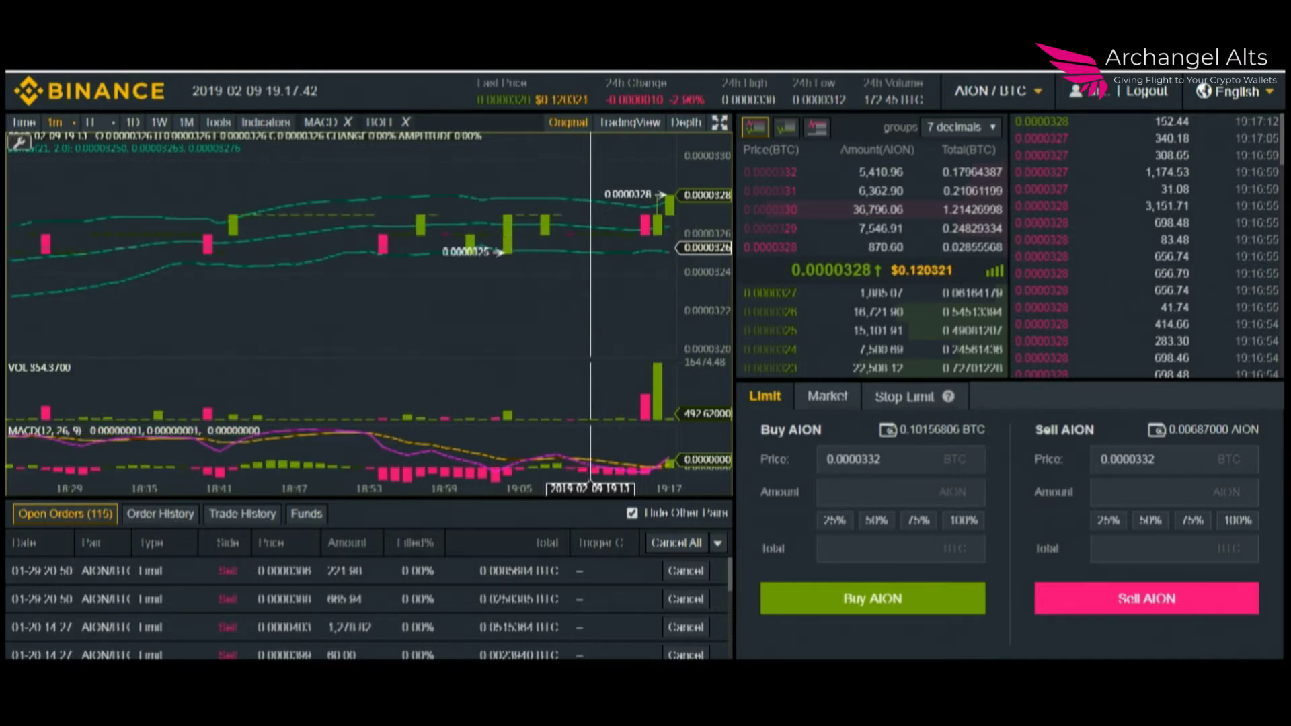
{"action": "scroll", "coordinate": [591, 336], "scroll_direction": "down", "scroll_amount": 4}
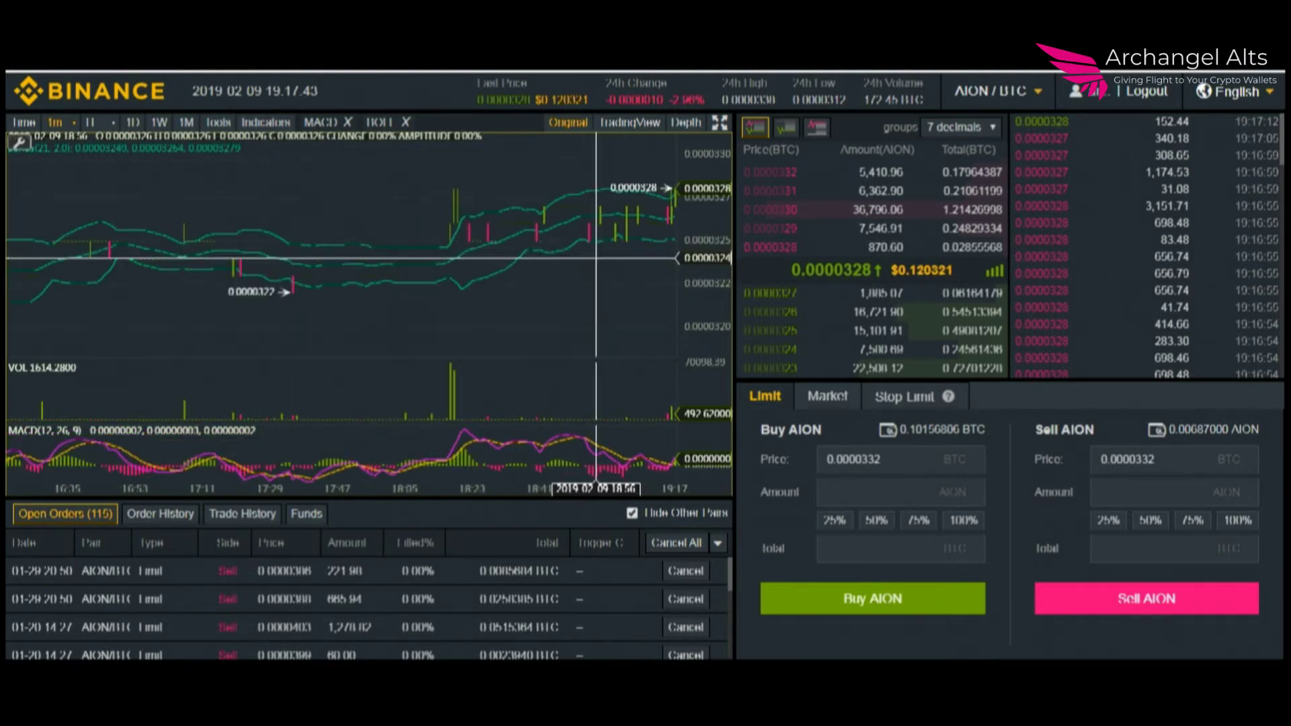
{"action": "left_click", "coordinate": [133, 123]}
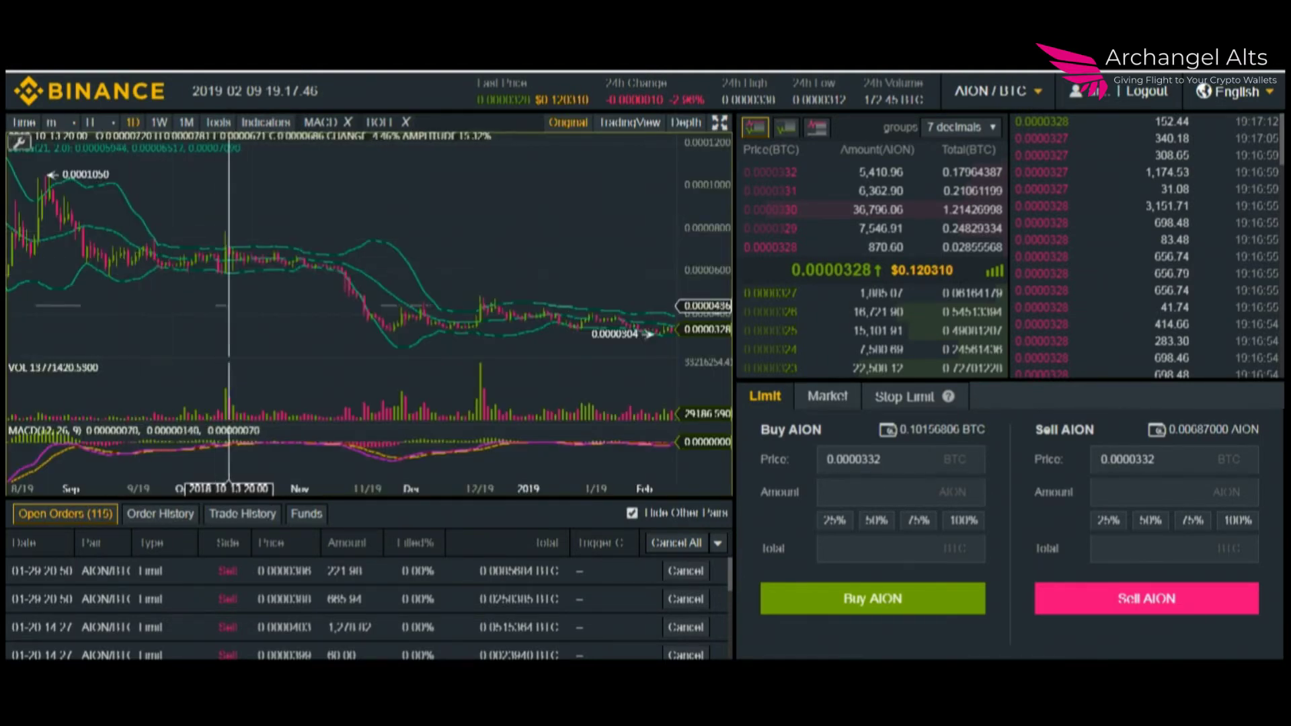
{"action": "scroll", "coordinate": [562, 236], "scroll_direction": "up", "scroll_amount": 3}
{"action": "scroll", "coordinate": [562, 236], "scroll_direction": "up", "scroll_amount": 1}
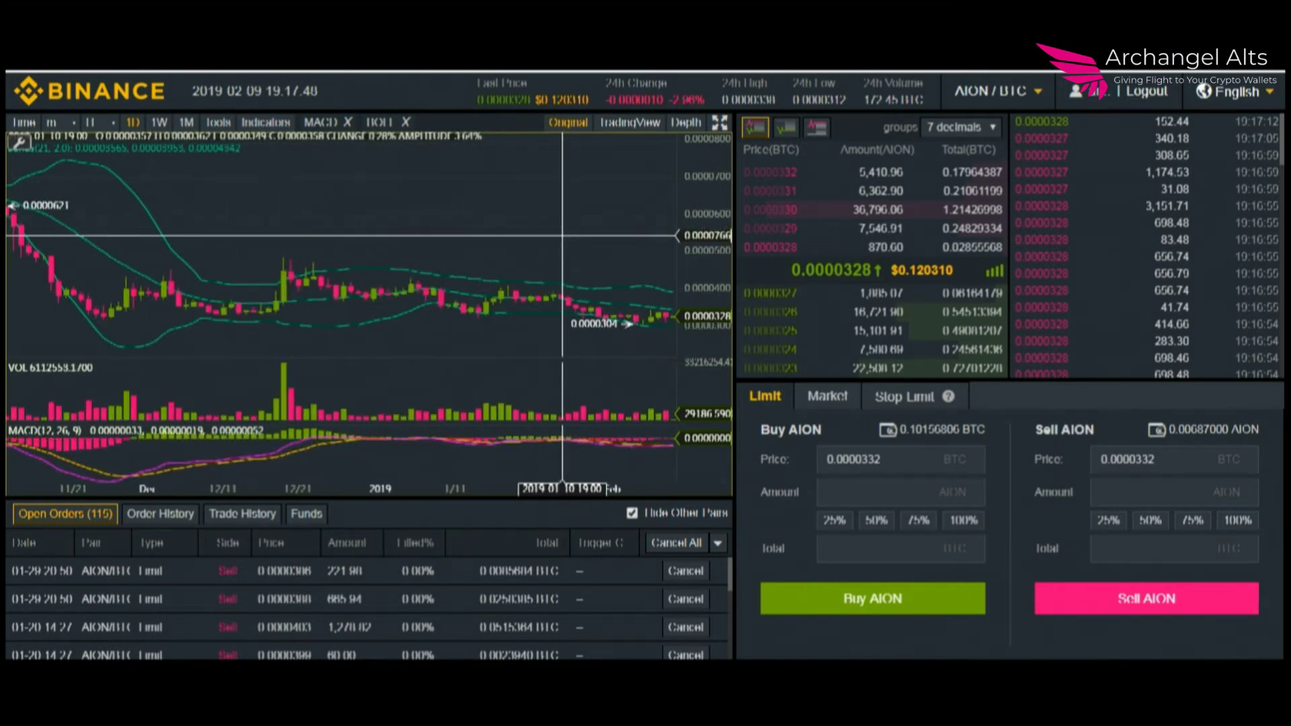
{"action": "scroll", "coordinate": [563, 235], "scroll_direction": "up", "scroll_amount": 4}
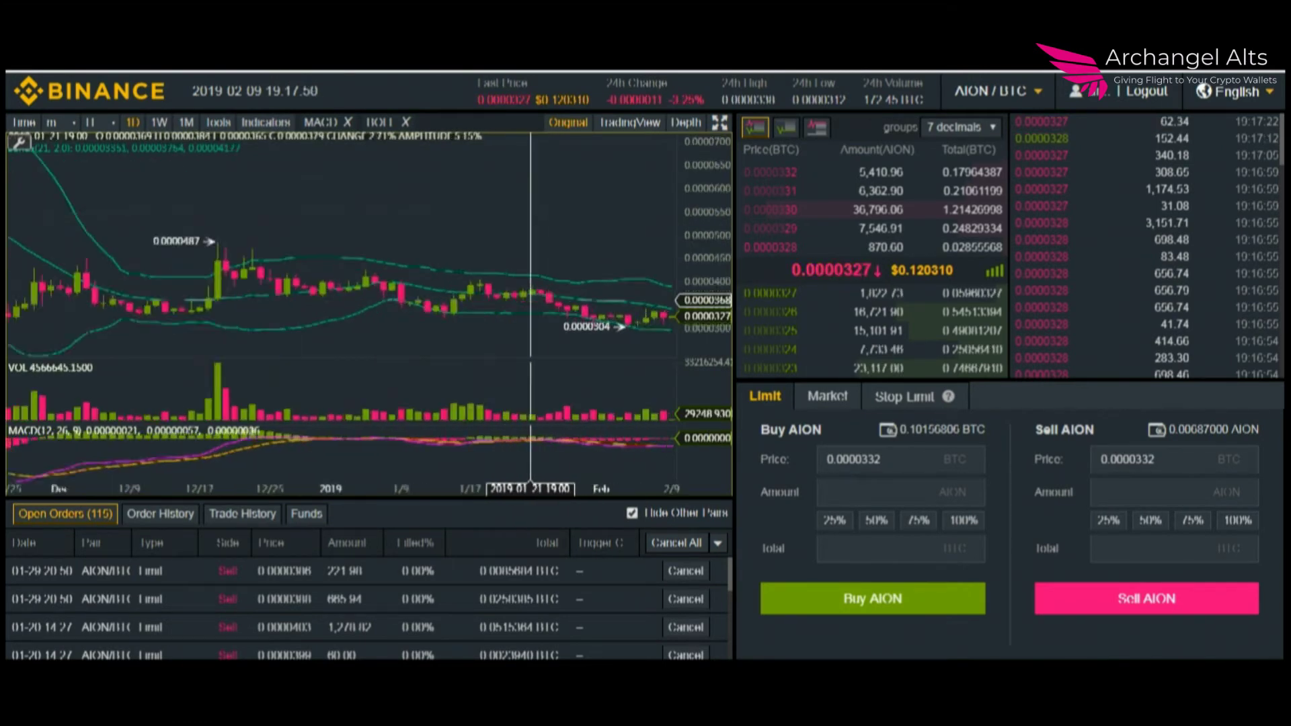
{"action": "scroll", "coordinate": [531, 300], "scroll_direction": "up", "scroll_amount": 2}
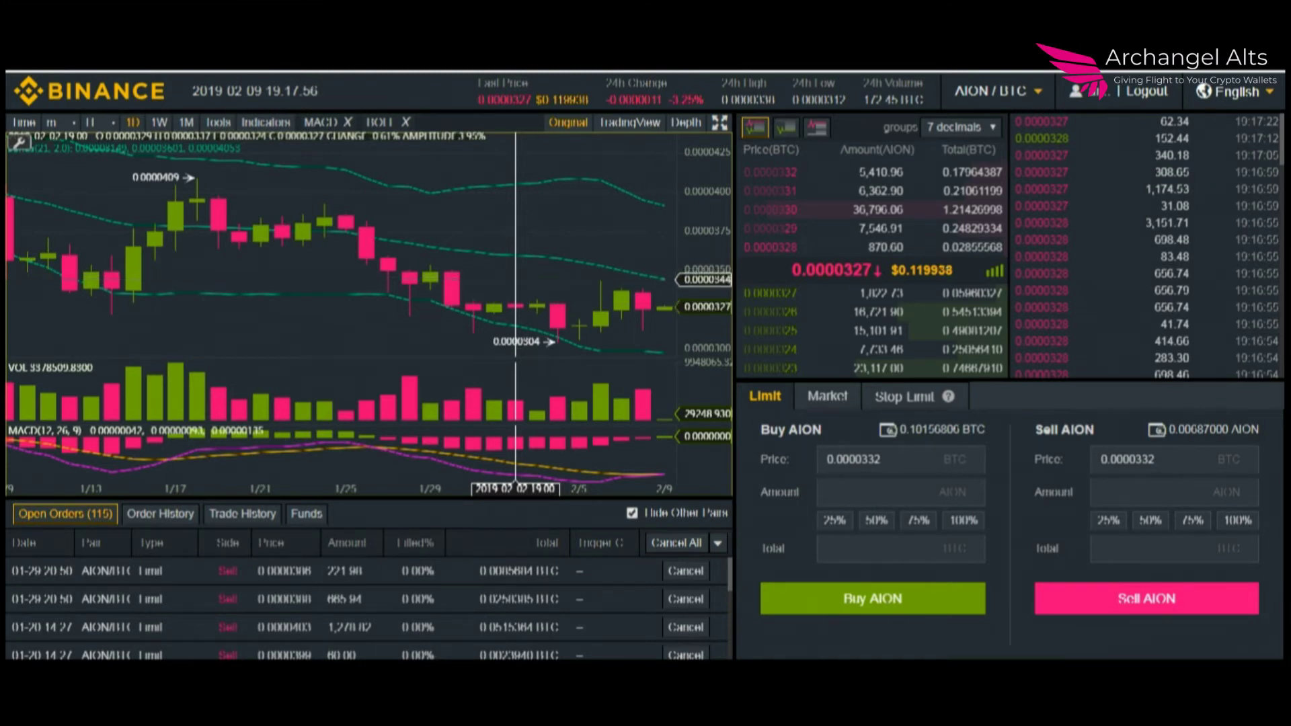
{"action": "scroll", "coordinate": [516, 283], "scroll_direction": "down", "scroll_amount": 5}
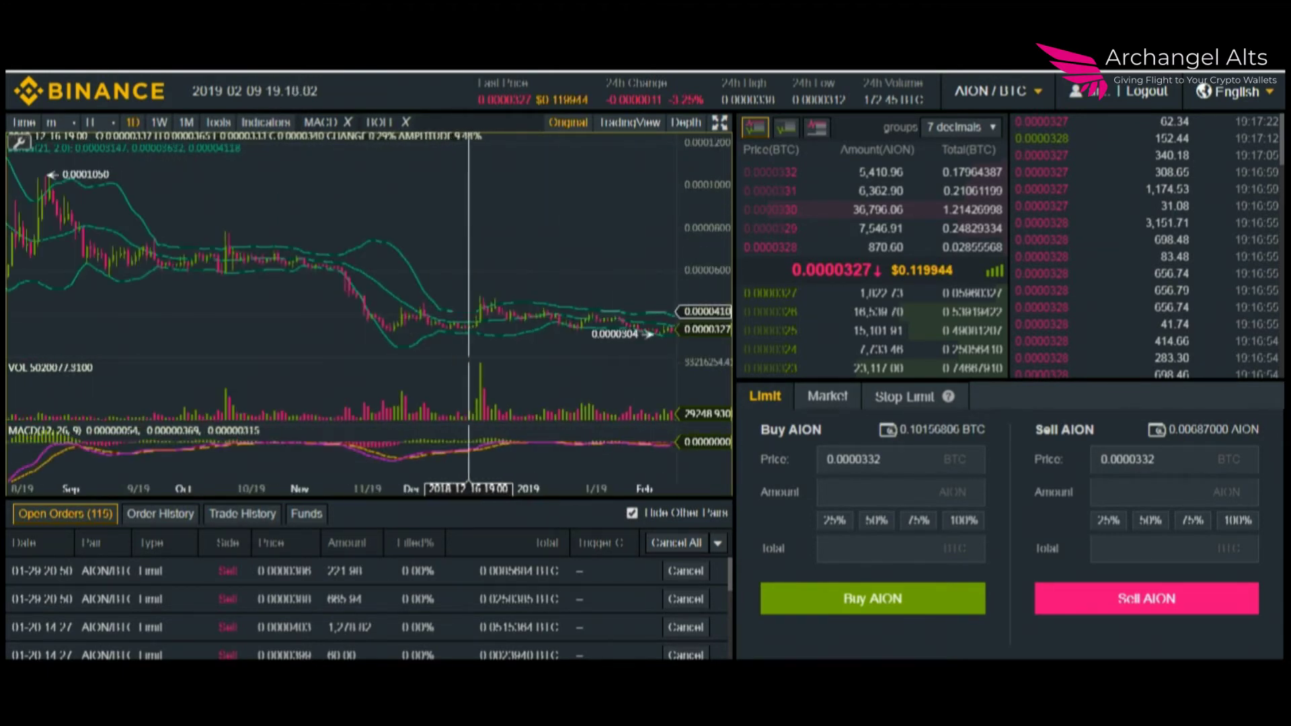
{"action": "scroll", "coordinate": [506, 285], "scroll_direction": "up", "scroll_amount": 5}
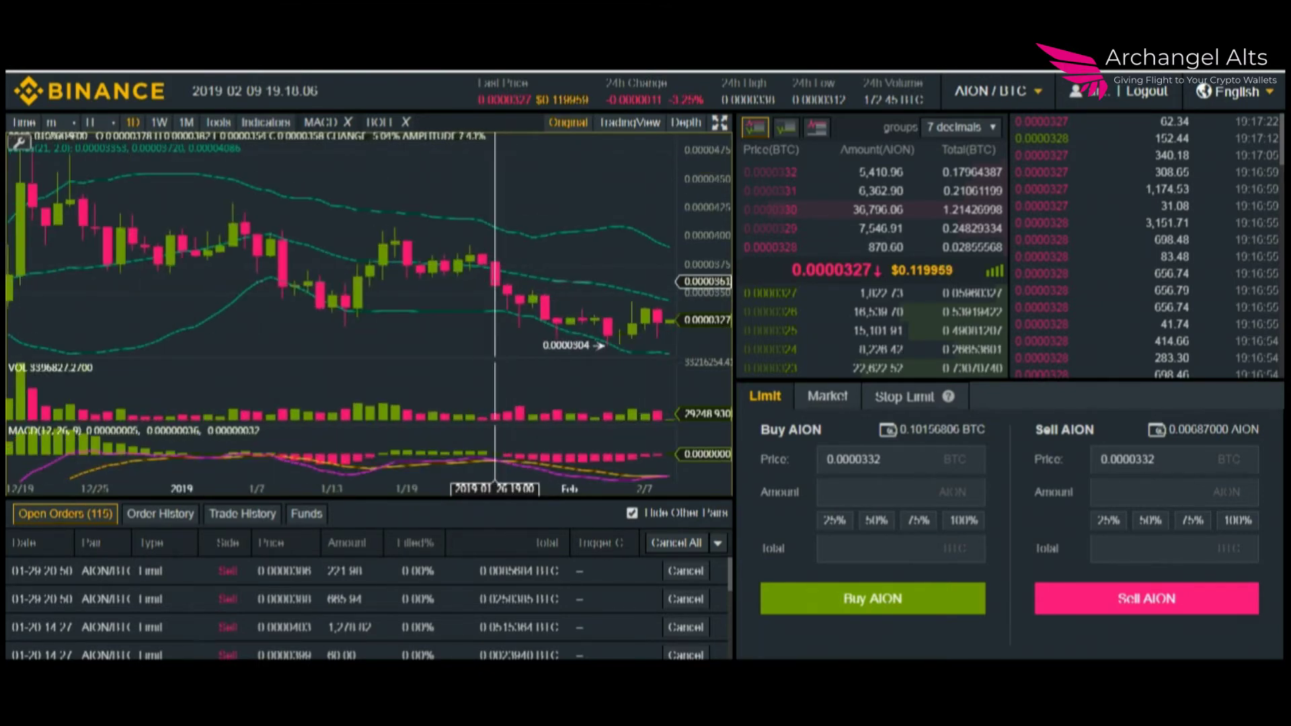
{"action": "scroll", "coordinate": [495, 281], "scroll_direction": "down", "scroll_amount": 5}
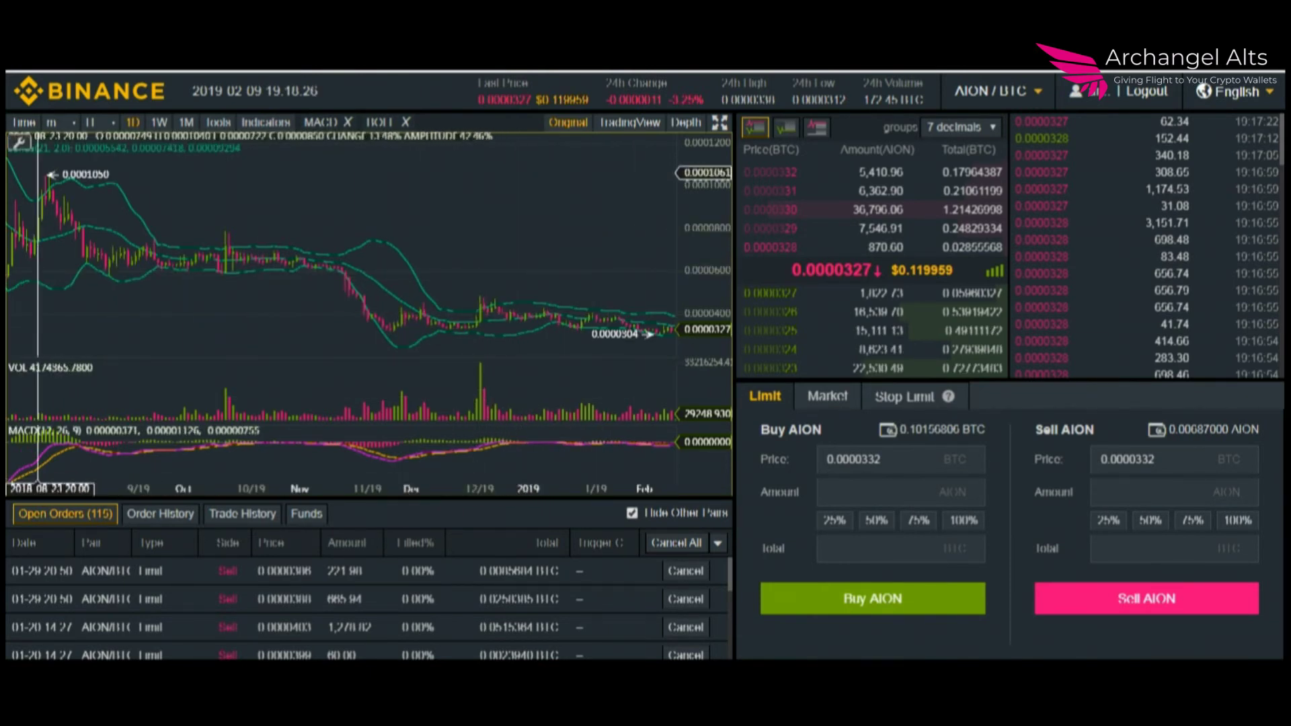
Return the AION/BTC chart to the 1m interval and examine the most recent candles.
{"action": "left_click", "coordinate": [62, 146]}
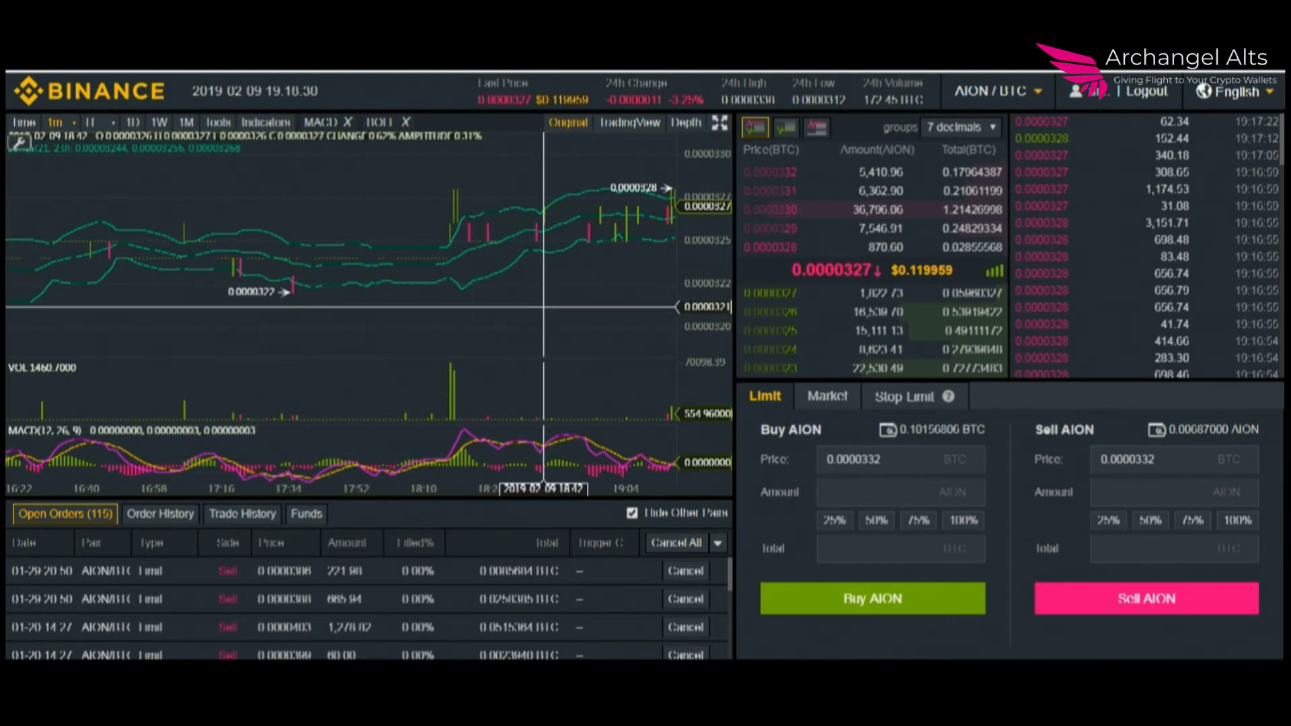
{"action": "scroll", "coordinate": [543, 306], "scroll_direction": "up", "scroll_amount": 5}
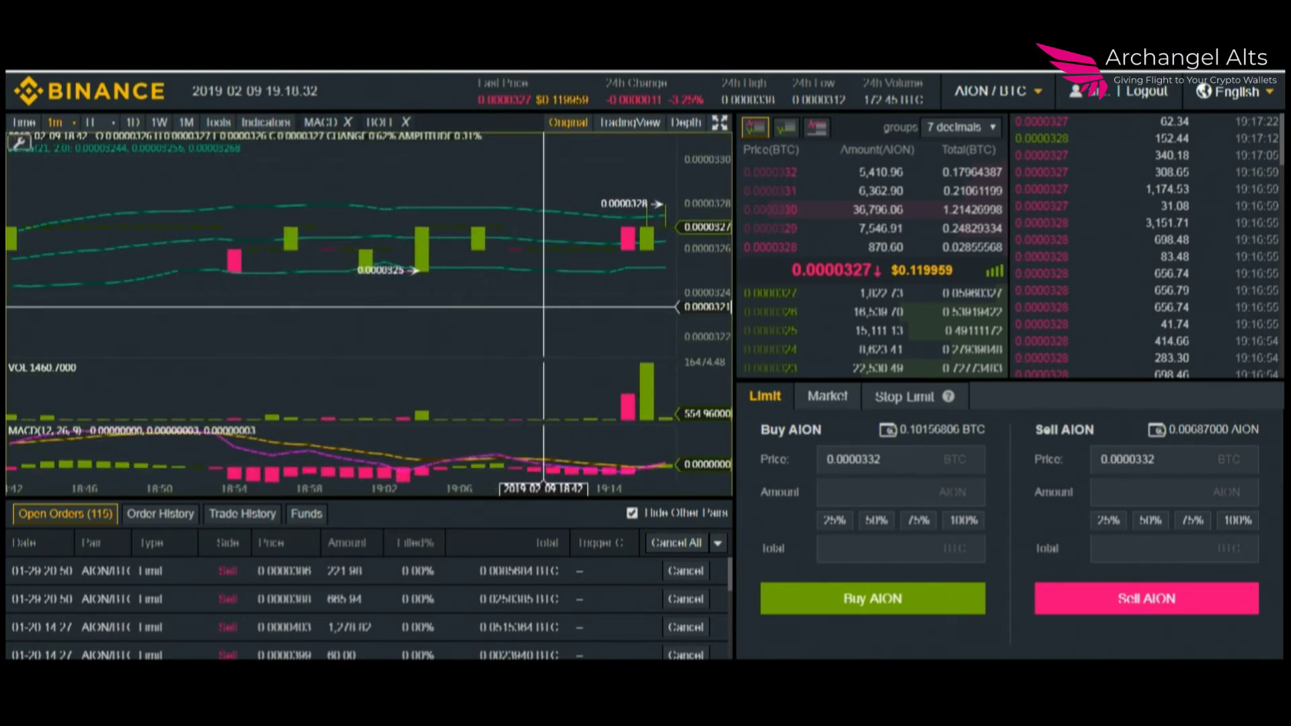
{"action": "scroll", "coordinate": [544, 306], "scroll_direction": "down", "scroll_amount": 5}
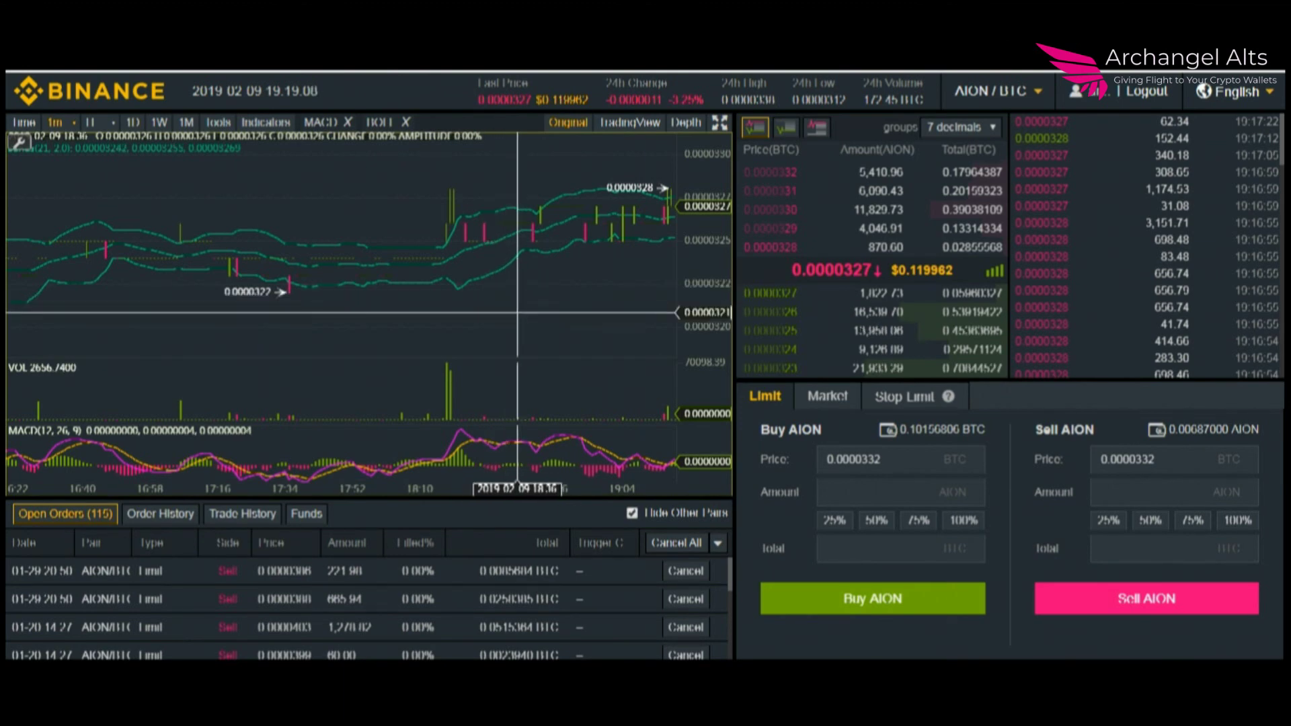
Switch to OBS and activate the CoffeeBreak 2 scene.
{"action": "key", "text": "alt+Tab"}
{"action": "left_click", "coordinate": [67, 609]}
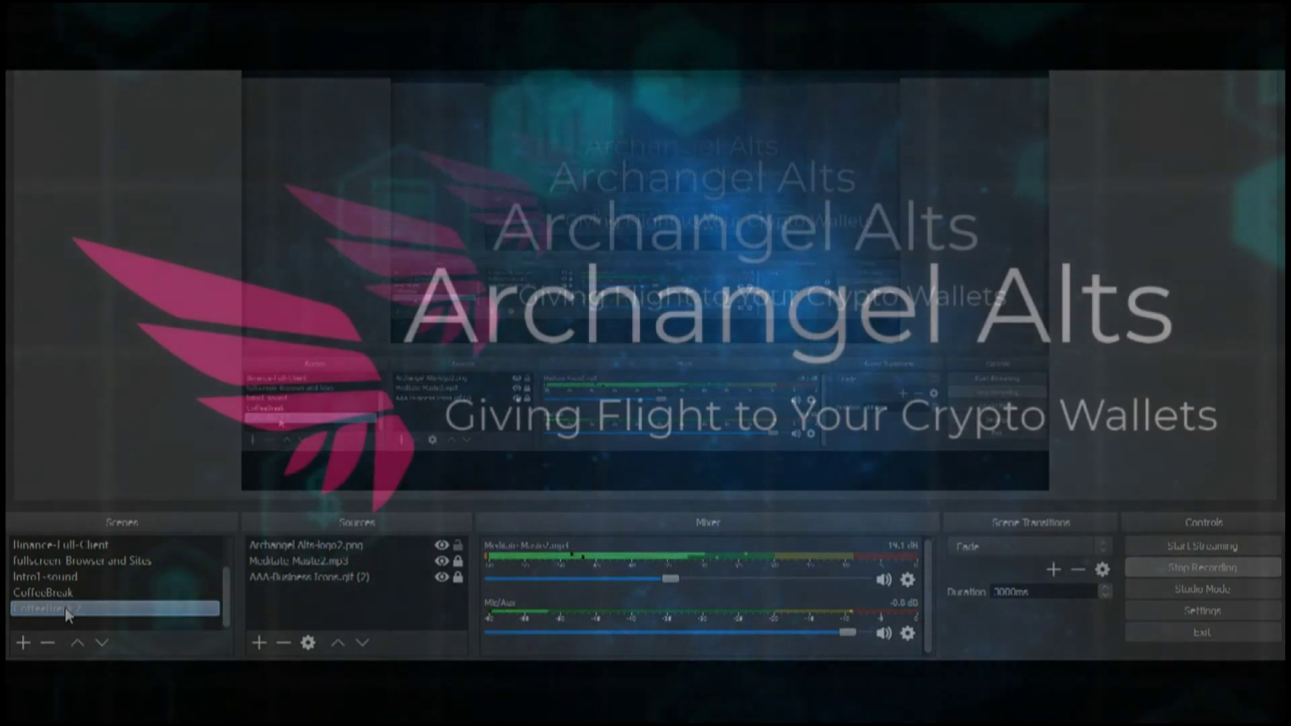